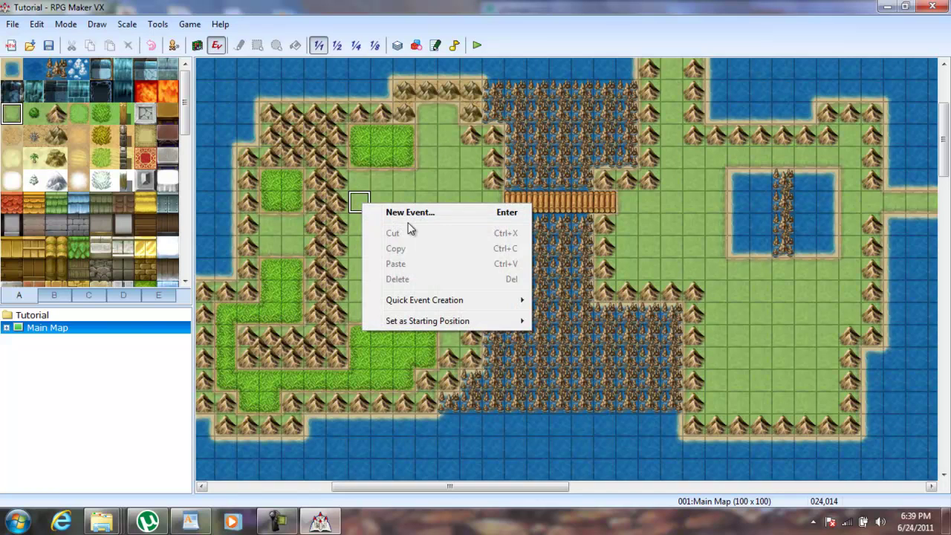
Set the player's starting position on Main Map at tile 029,012.
right_click(462, 162)
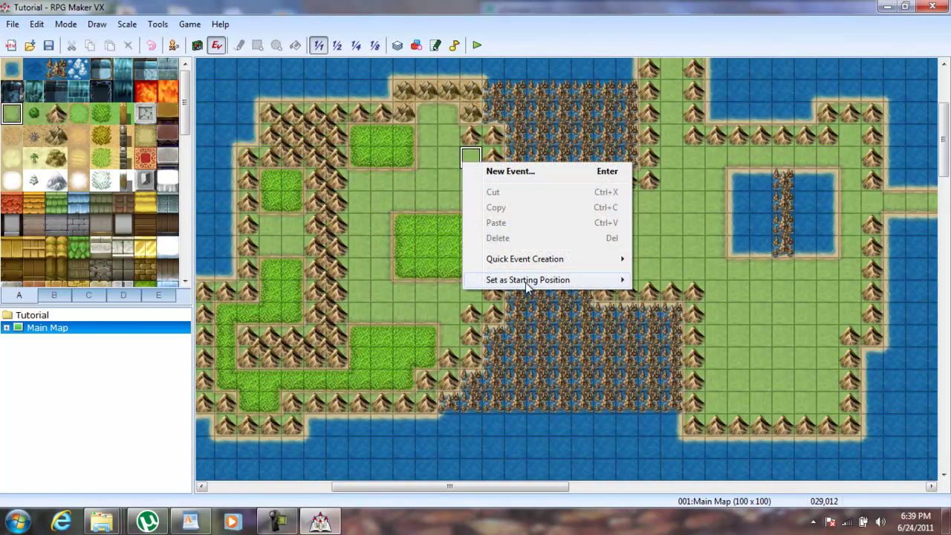
mouse_move(617, 280)
click(663, 278)
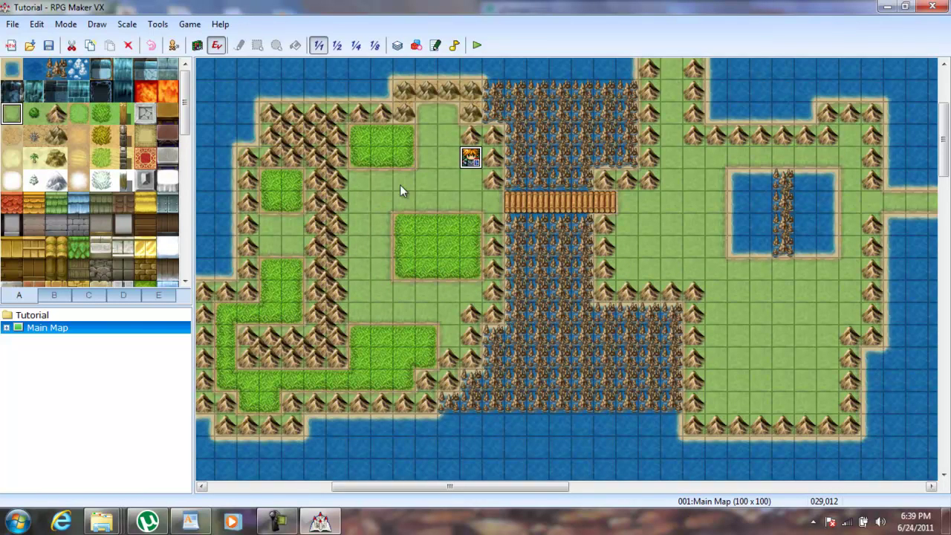
Create a new event at tile 024,013 and give it the first blond boy character from the People1 graphic set.
right_click(345, 199)
right_click(357, 184)
click(385, 197)
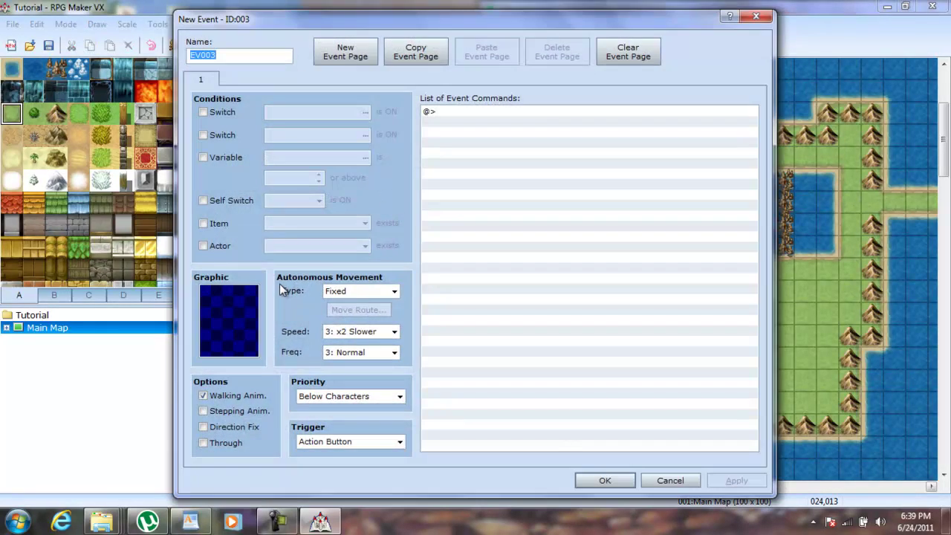
double_click(235, 314)
click(323, 233)
key(Up)
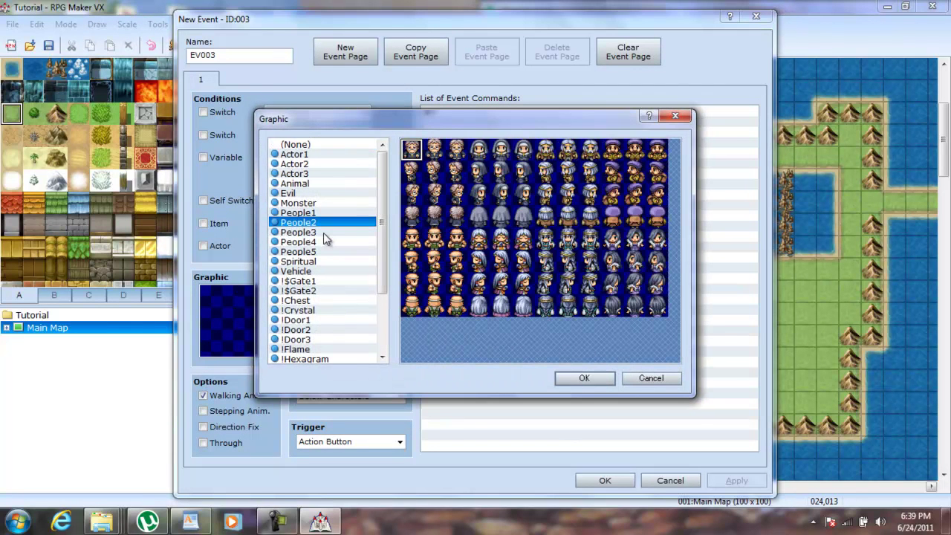
key(Up)
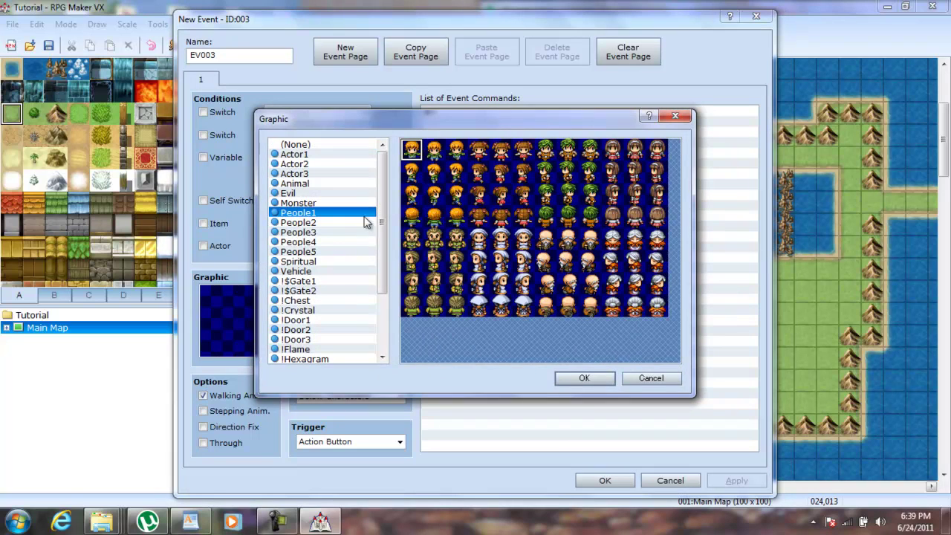
double_click(413, 151)
Add a Show Text command reading "Do You Want To Kill" and, on a second line, "Or Save?".
click(457, 113)
double_click(457, 115)
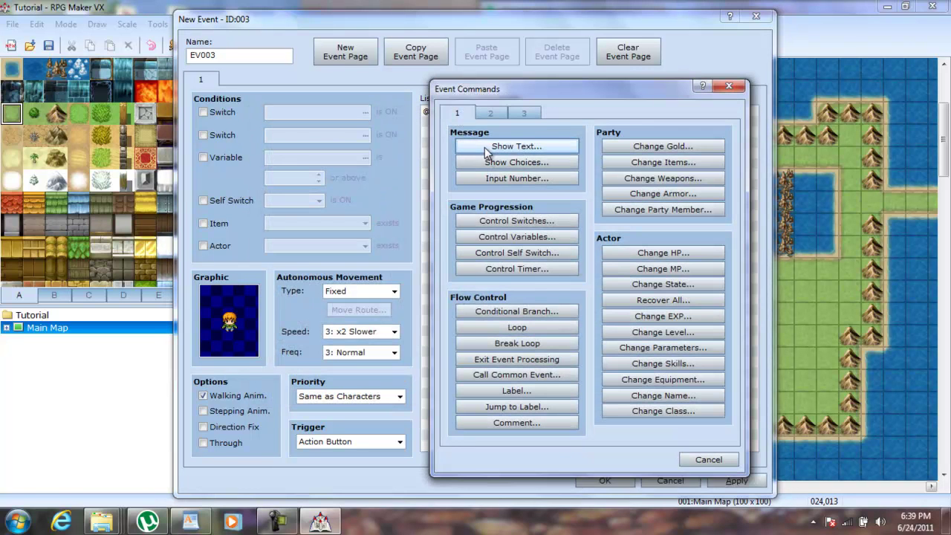
click(484, 147)
text(Do You)
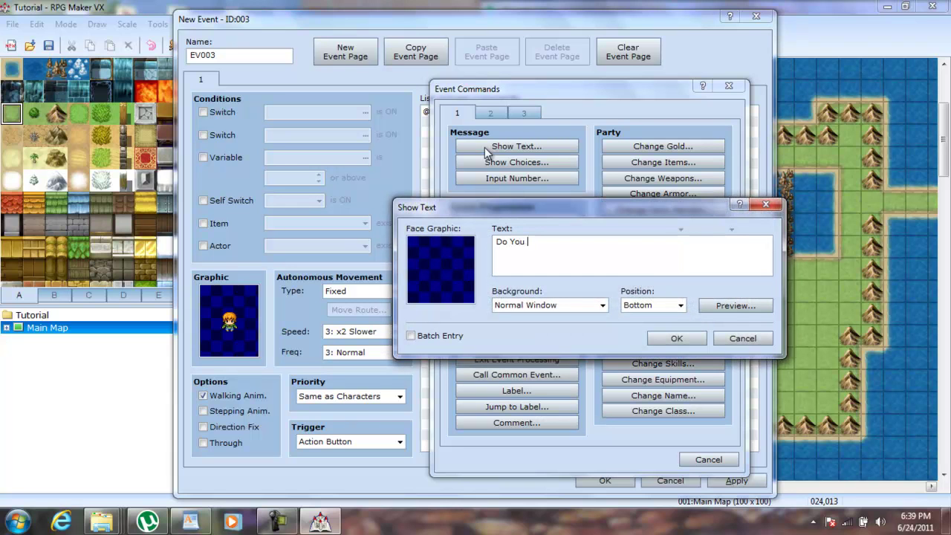
text( Want To Kill)
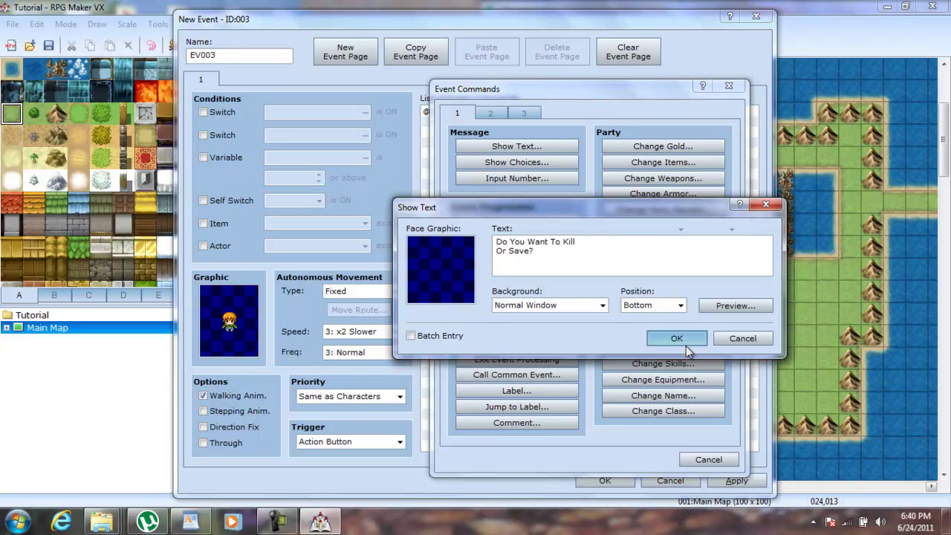
click(684, 343)
Add a Show Choices command after the question with the choices Kill and Save.
double_click(506, 144)
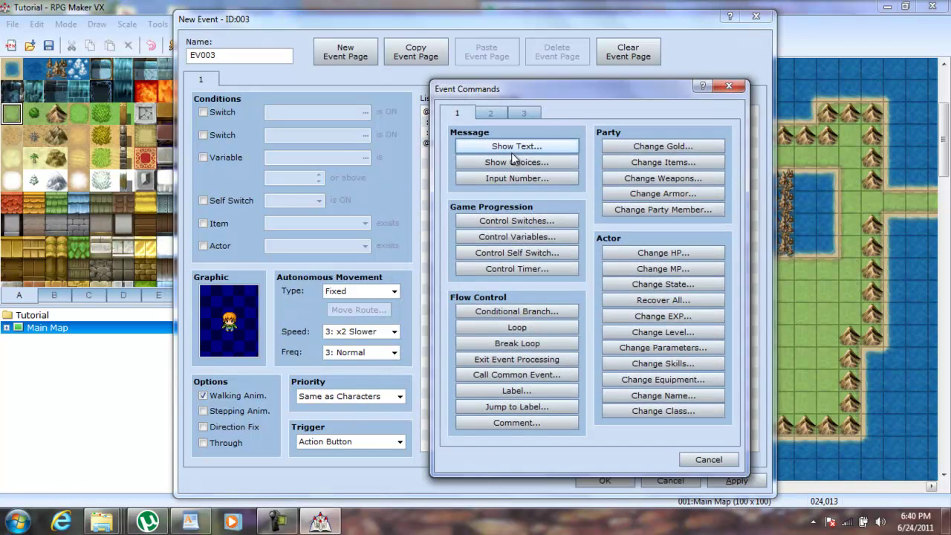
click(514, 162)
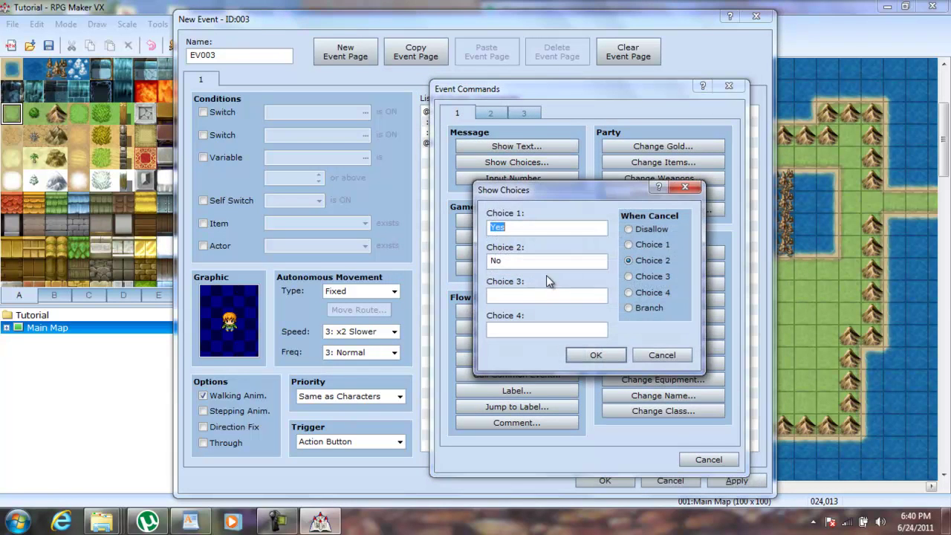
text(Kill)
key(Tab)
text(Save)
key(Return)
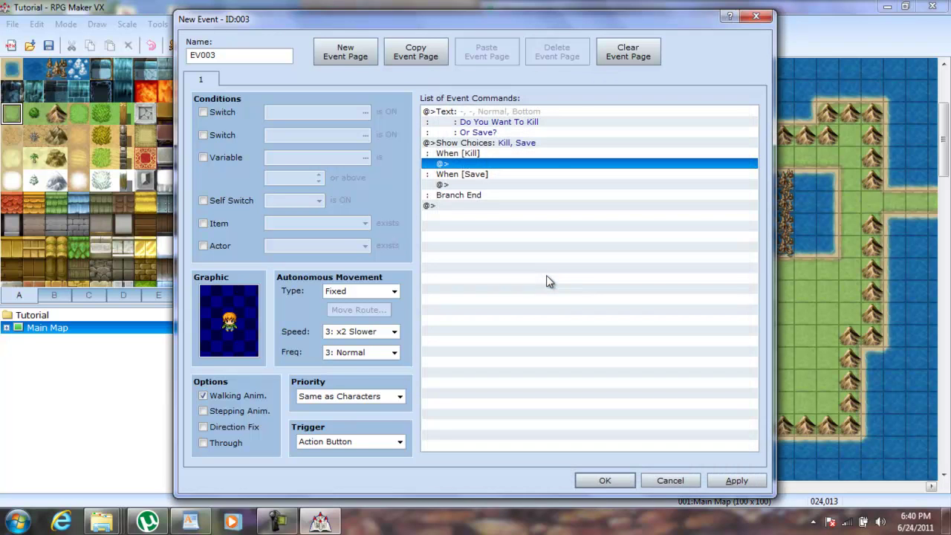
In the Kill branch, add a Show Text command reading "Player - Die" with the first Actor1 face.
double_click(470, 164)
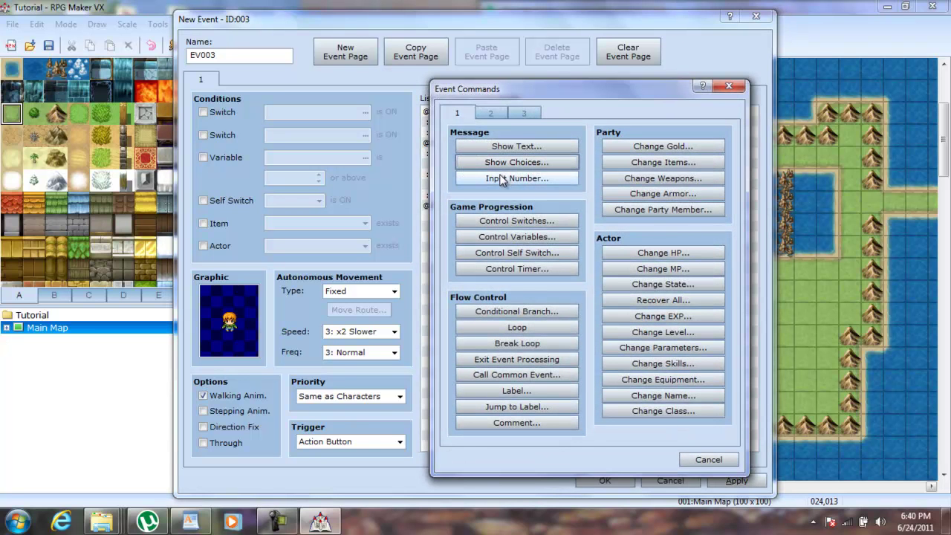
click(507, 152)
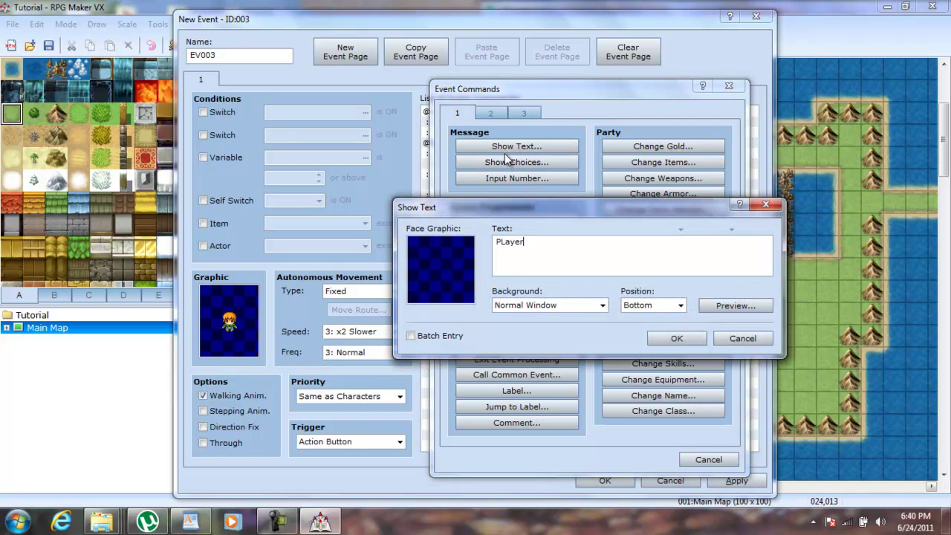
text(Pla)
double_click(460, 286)
click(418, 181)
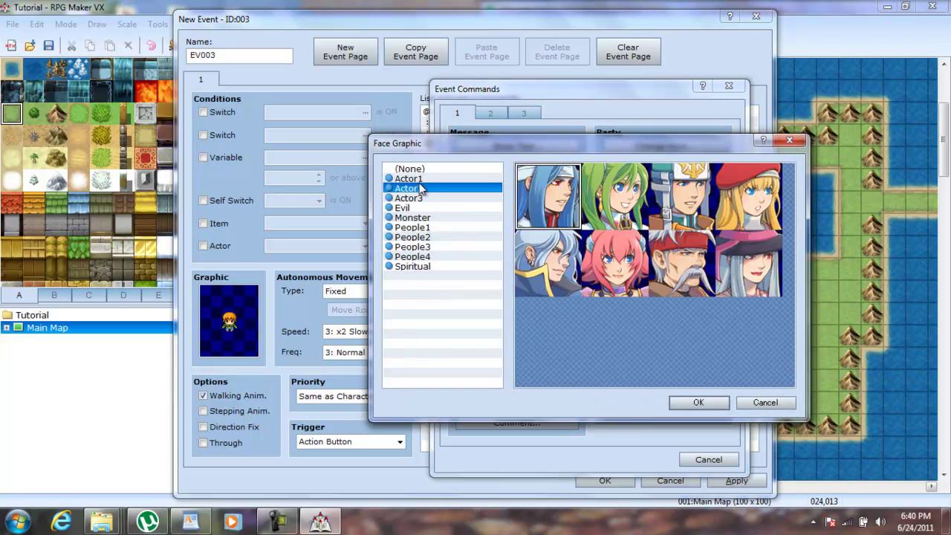
double_click(558, 204)
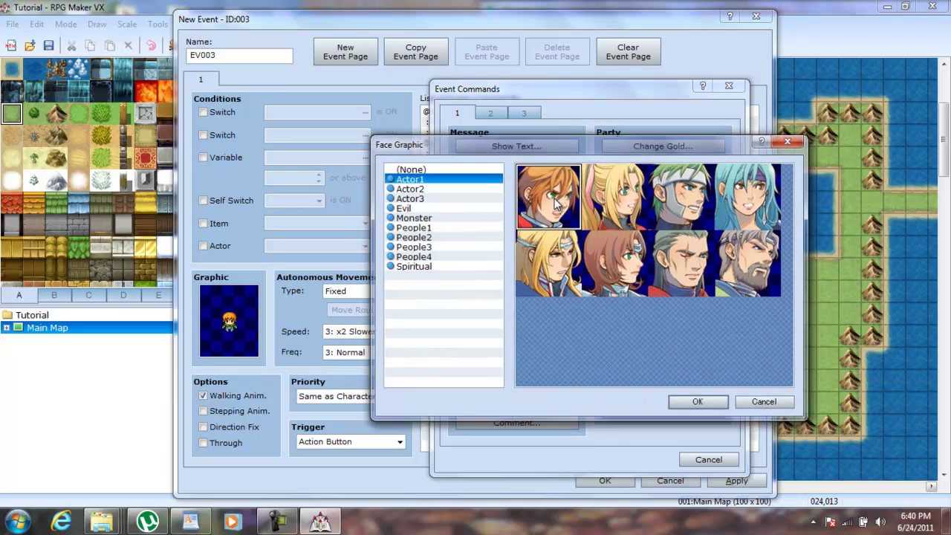
click(678, 338)
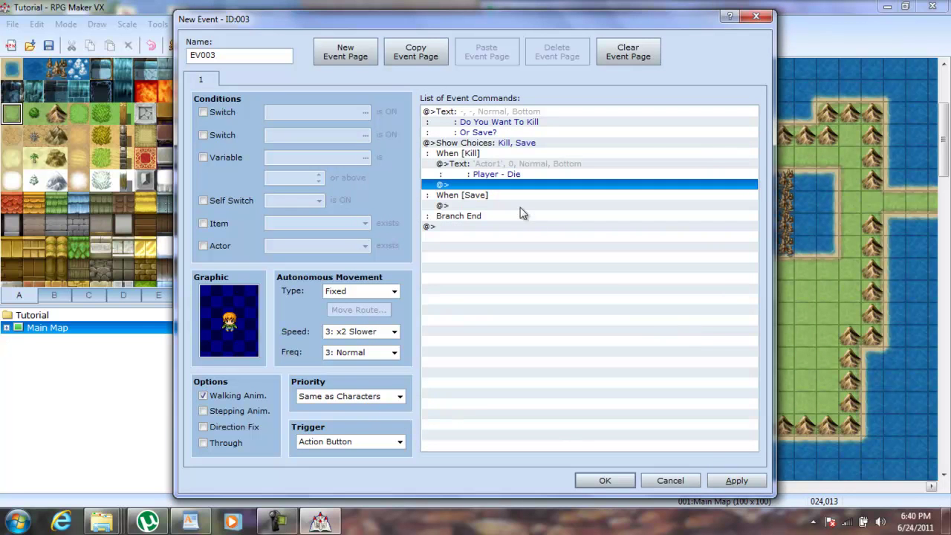
Below the player's line in the Kill branch, add the text "Kid - Noo!!" with the first People1 face.
double_click(476, 184)
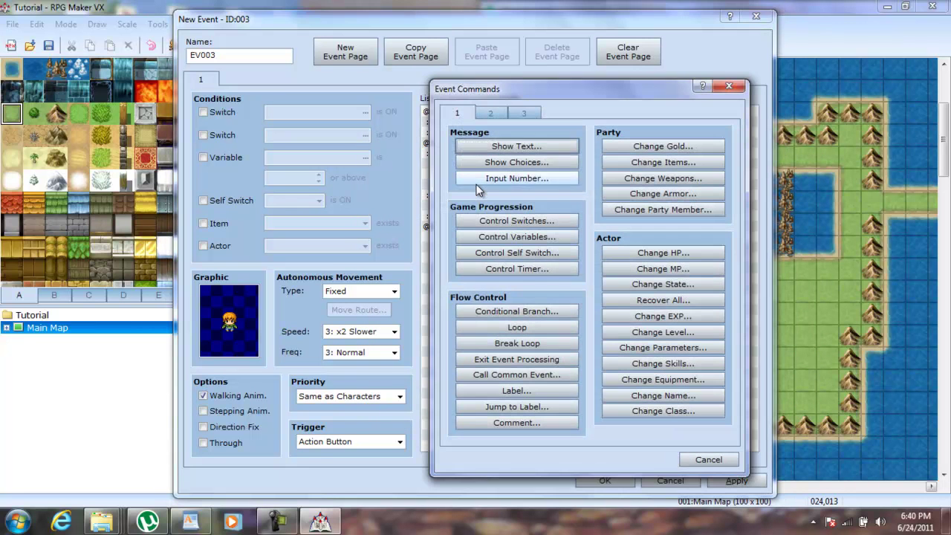
click(490, 146)
double_click(474, 268)
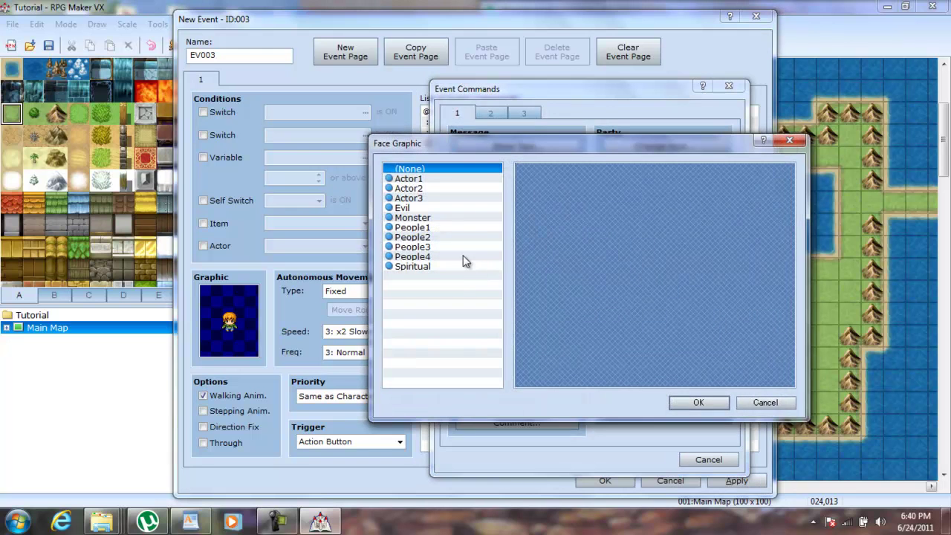
click(428, 228)
double_click(550, 200)
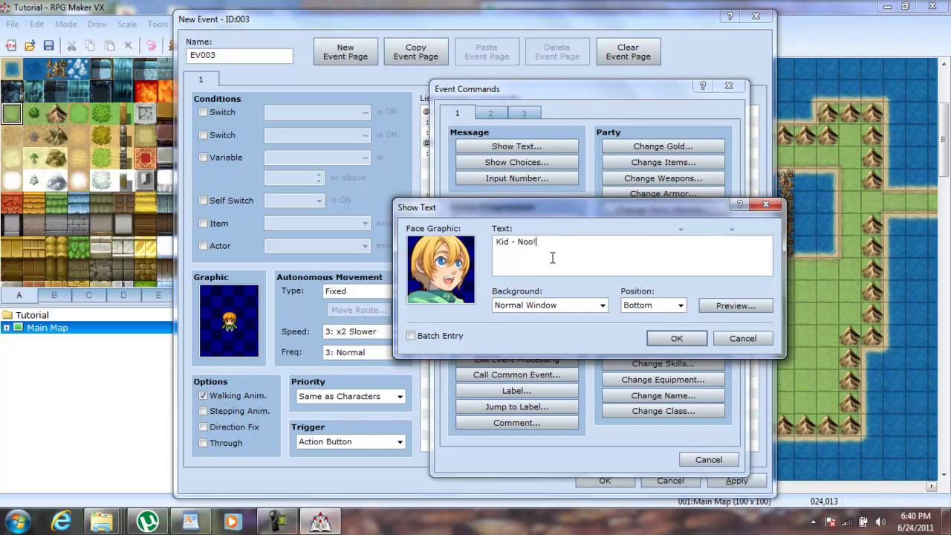
click(676, 339)
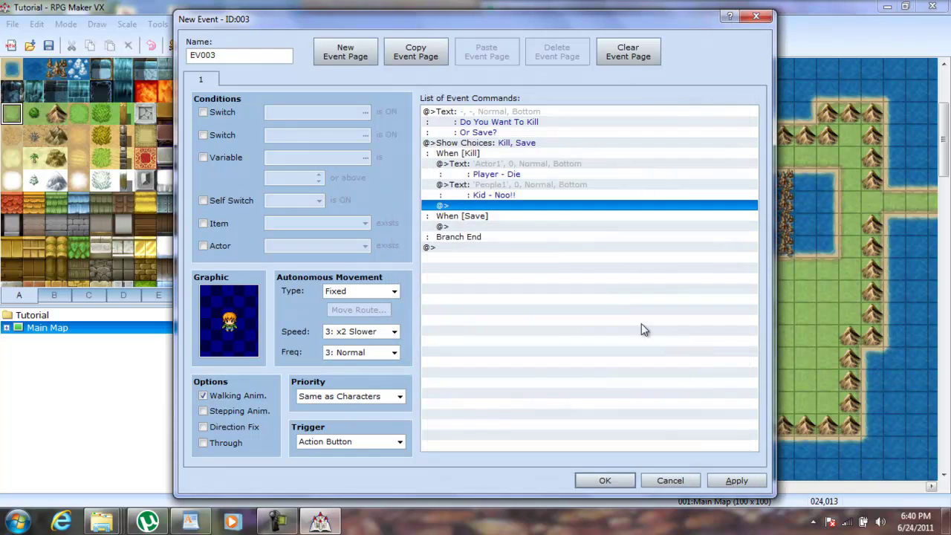
Add an Erase Event command at the end of the Kill branch.
click(461, 216)
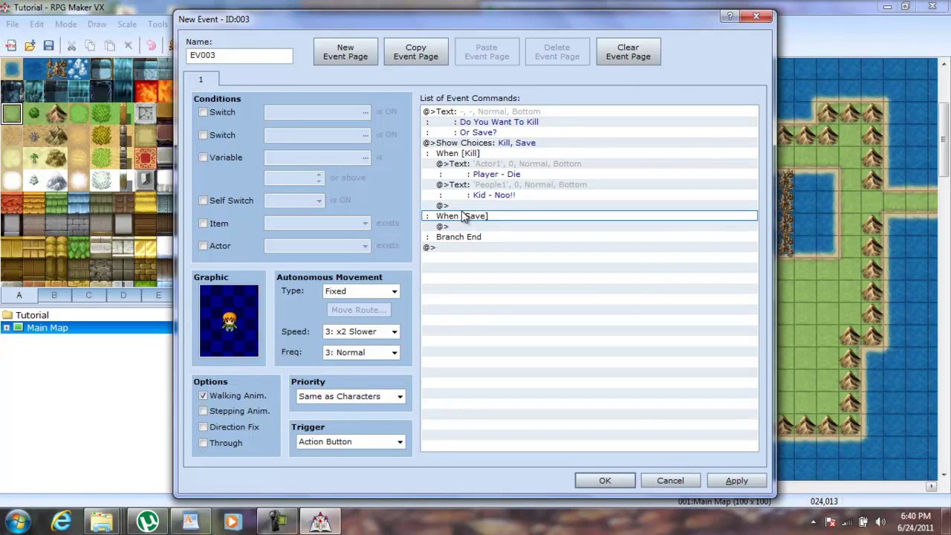
double_click(461, 205)
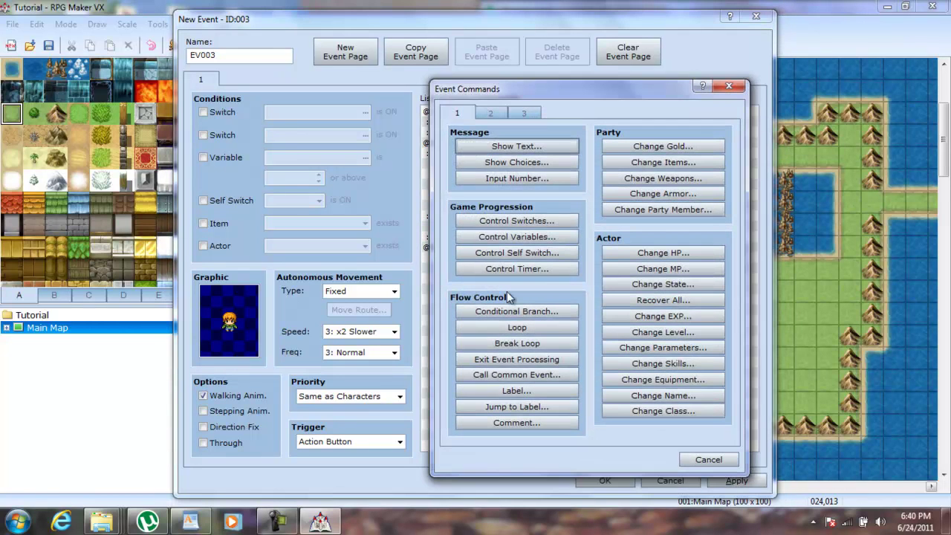
click(491, 113)
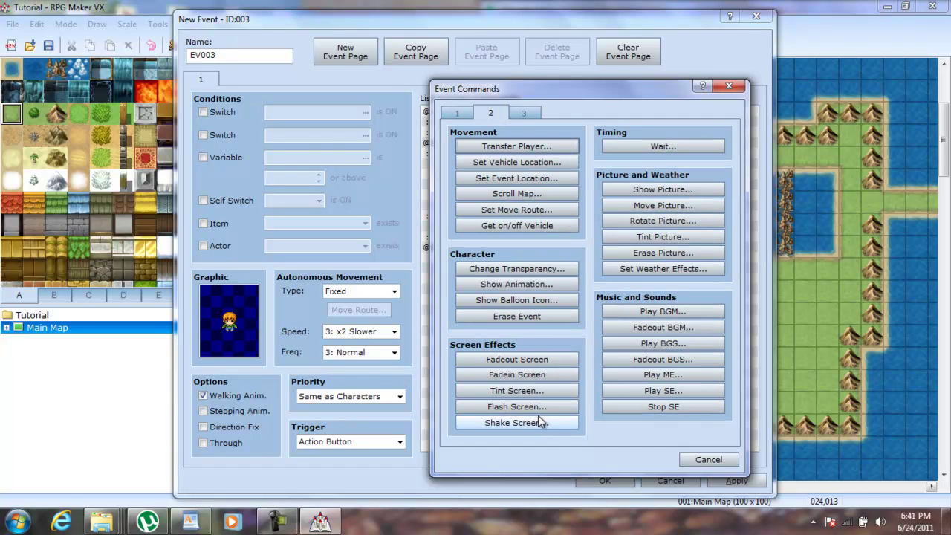
click(511, 318)
Start a Control Variables command after Erase Event and name variable 0021 Evil and variable 0022 Hero.
double_click(468, 217)
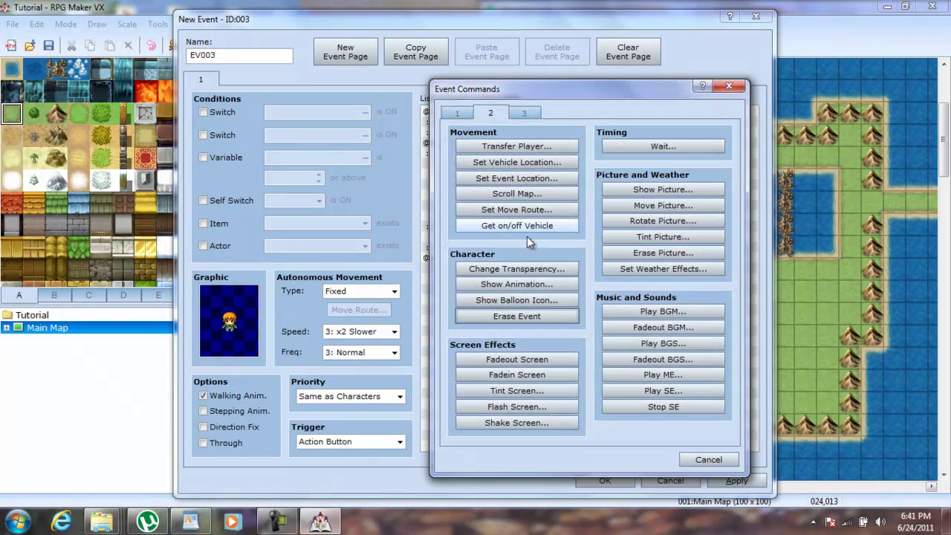
click(467, 116)
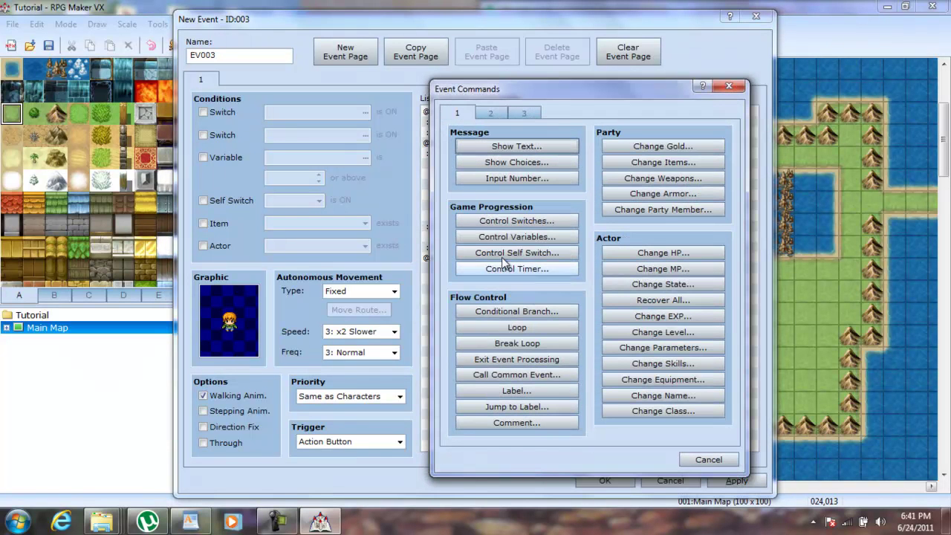
click(490, 237)
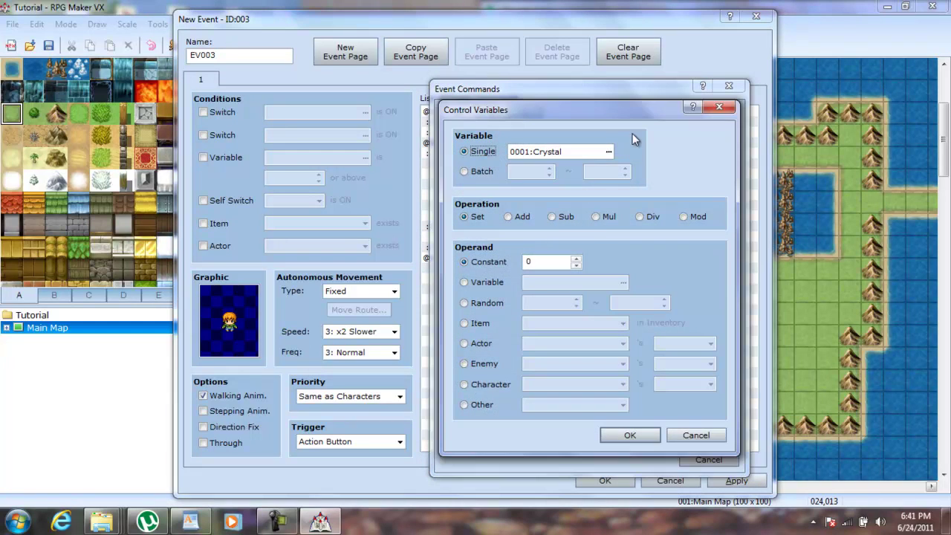
click(609, 152)
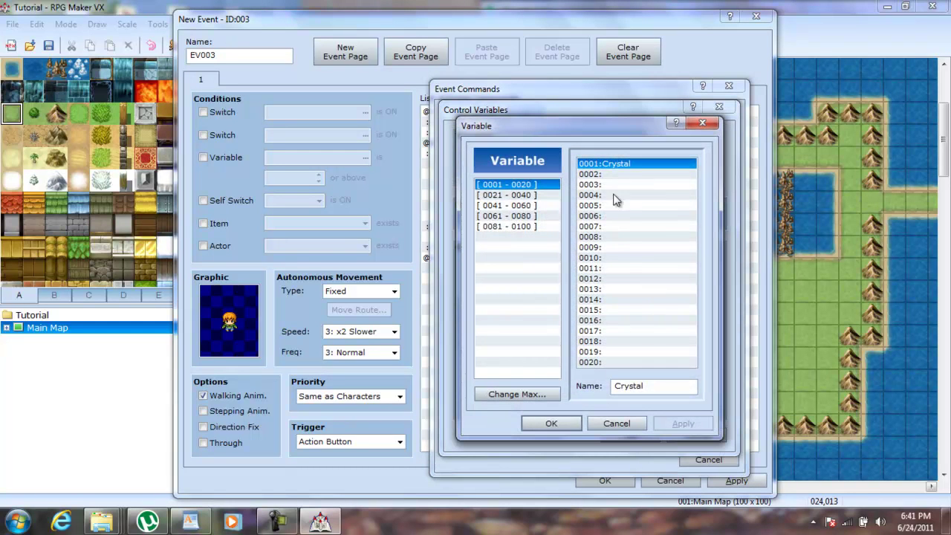
click(613, 178)
click(508, 194)
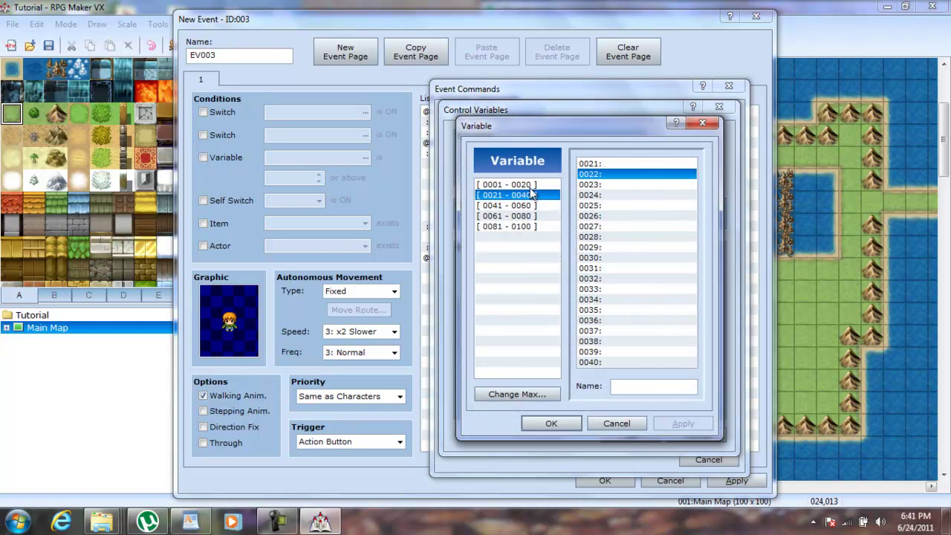
click(592, 164)
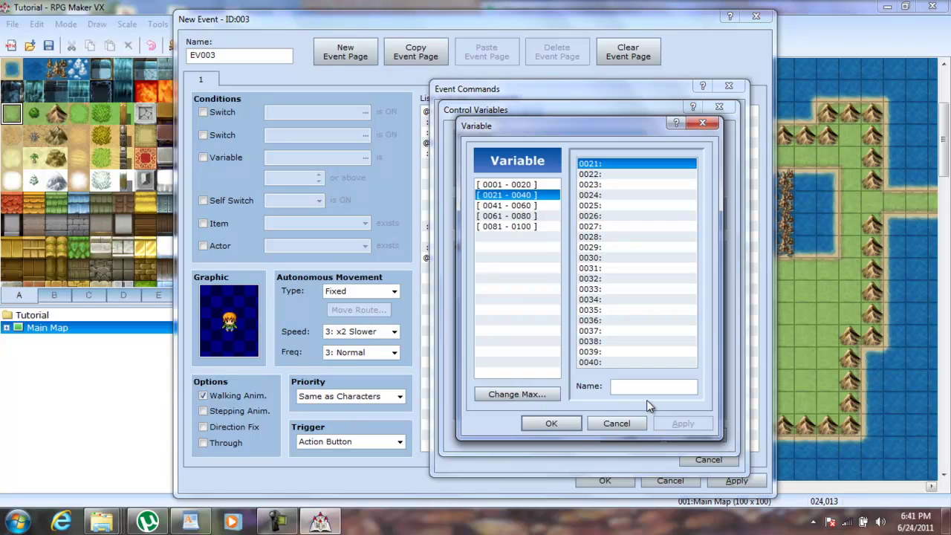
click(637, 386)
text(Evil)
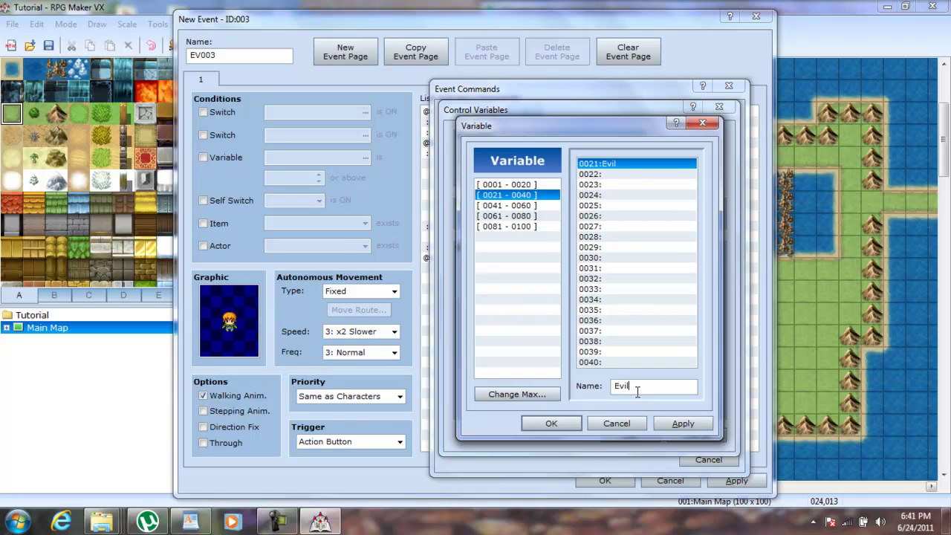
click(632, 175)
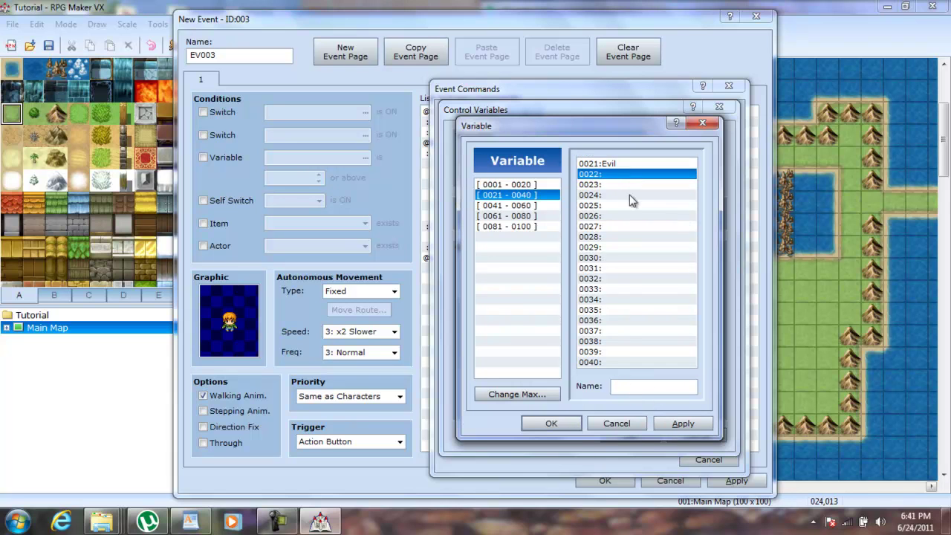
click(630, 383)
text(Hero)
Choose variable 0021:Evil and complete the Control Variables command so that it adds a constant to it.
click(606, 167)
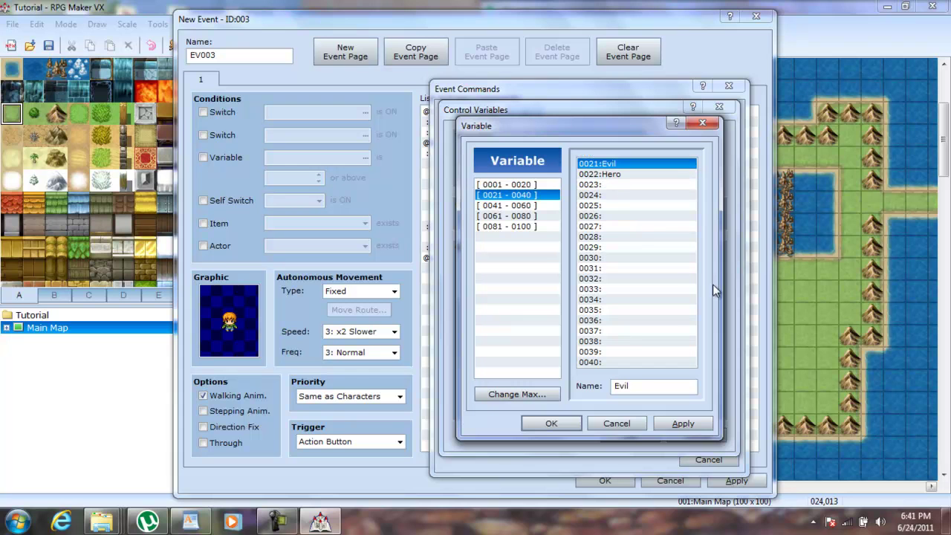
click(677, 423)
click(551, 423)
click(529, 216)
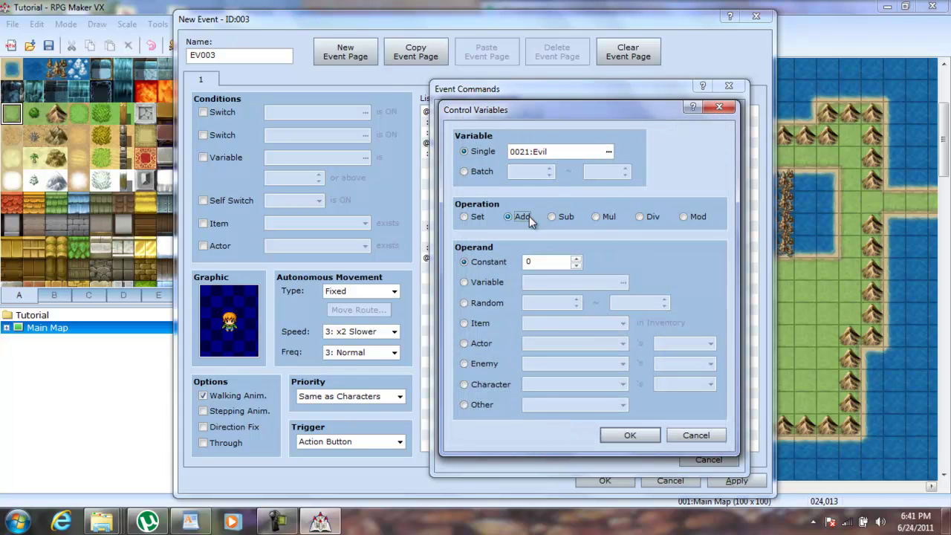
double_click(551, 264)
click(630, 435)
In the Save branch, add the text "Player - Run Kid" with the first Actor1 face.
double_click(446, 248)
click(527, 147)
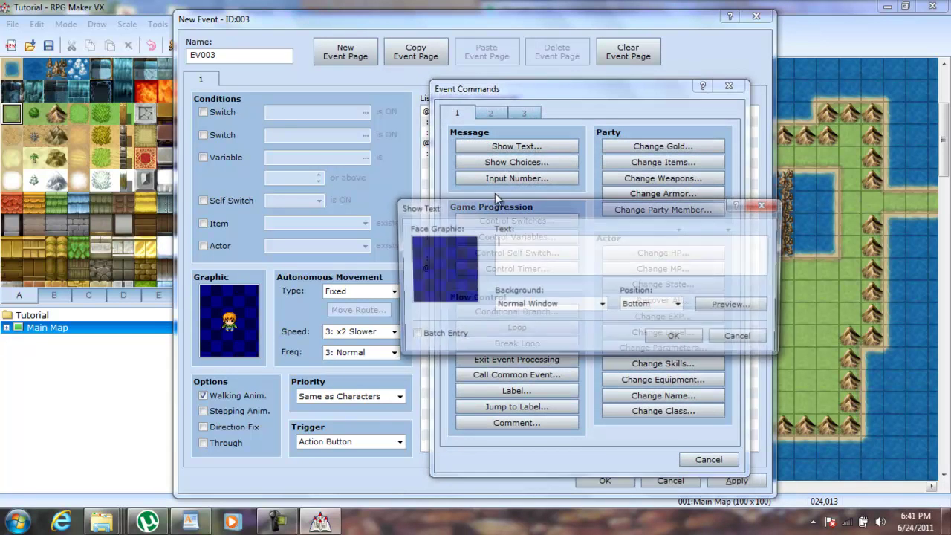
double_click(449, 281)
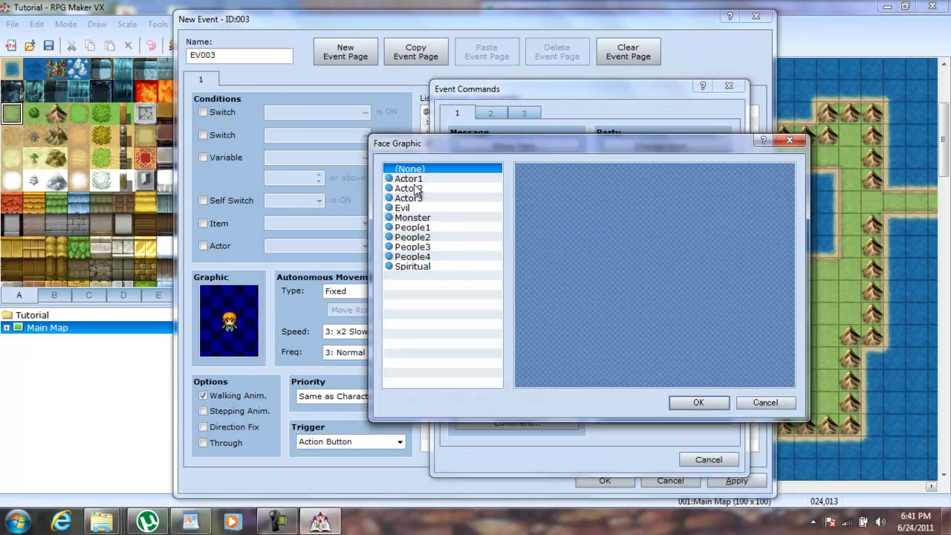
click(410, 179)
double_click(545, 194)
click(540, 257)
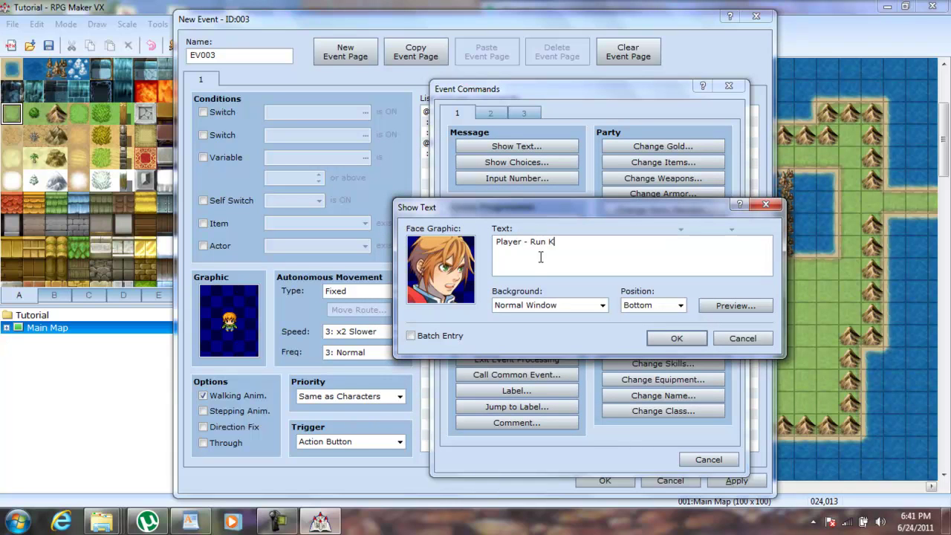
click(676, 338)
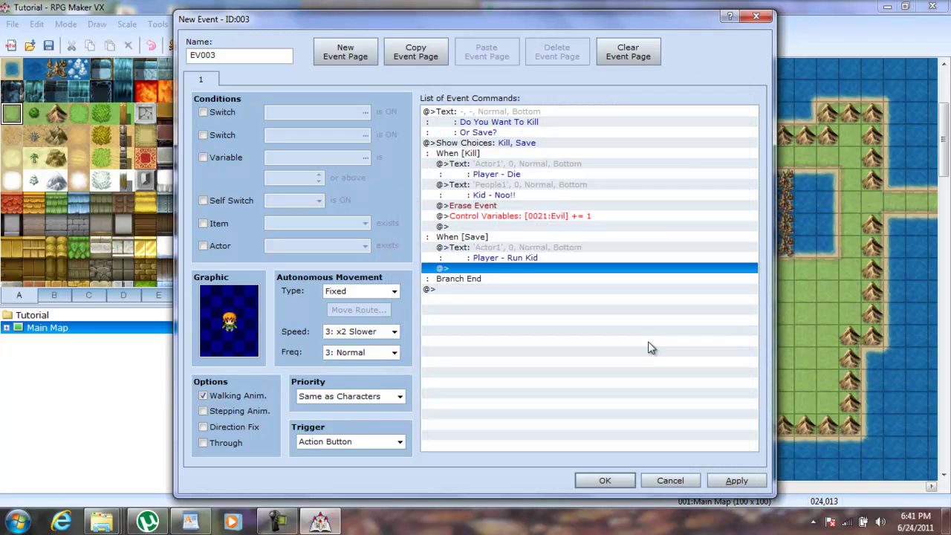
Below the player's line in the Save branch, add a Control Variables command that adds the constant 1 to variable 0022:Hero.
double_click(457, 268)
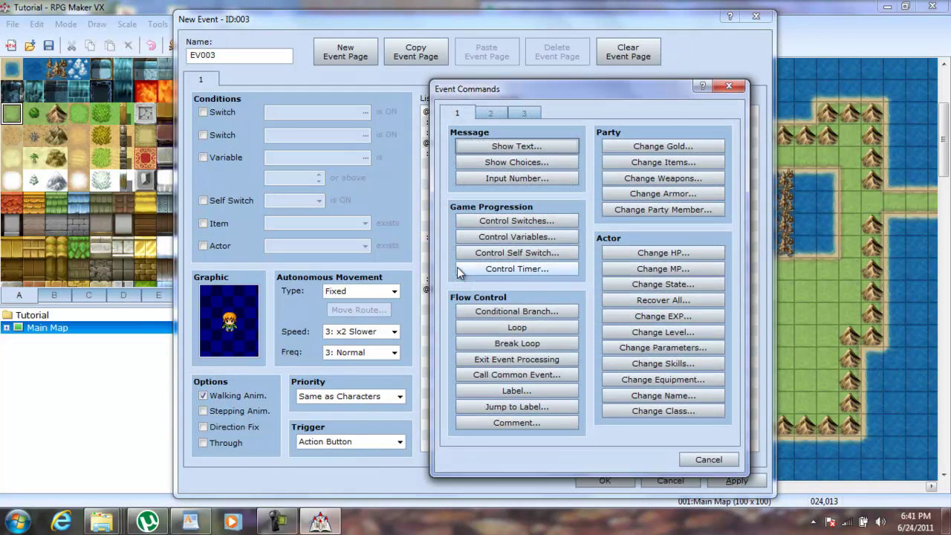
click(529, 236)
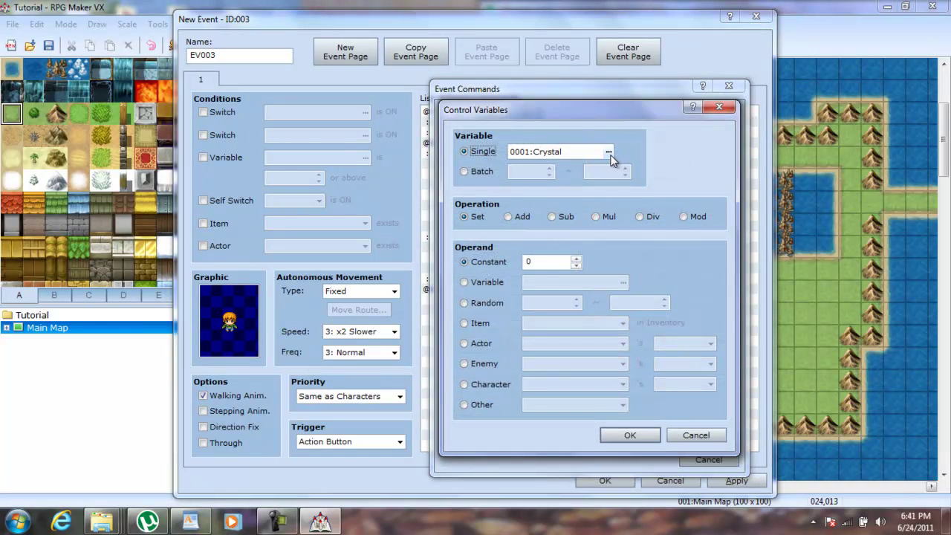
click(609, 152)
click(546, 195)
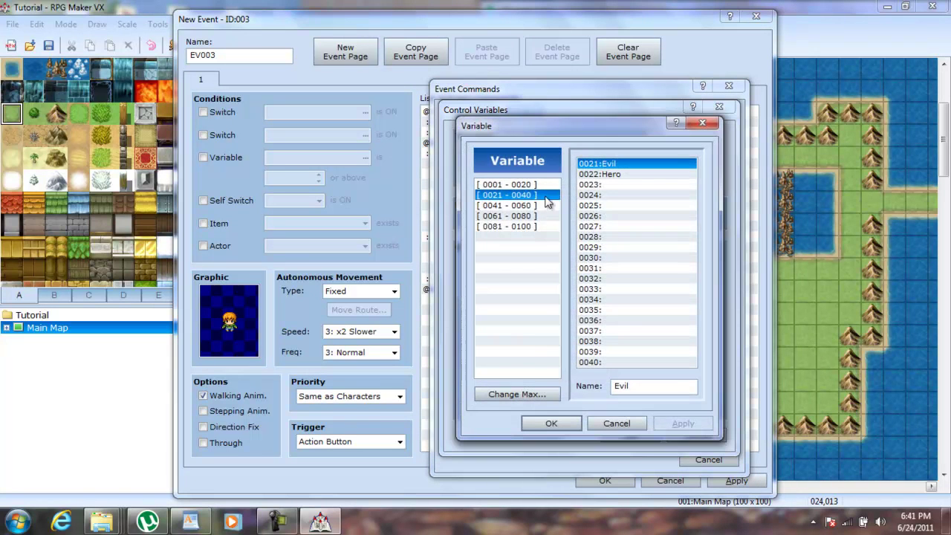
double_click(607, 174)
click(529, 216)
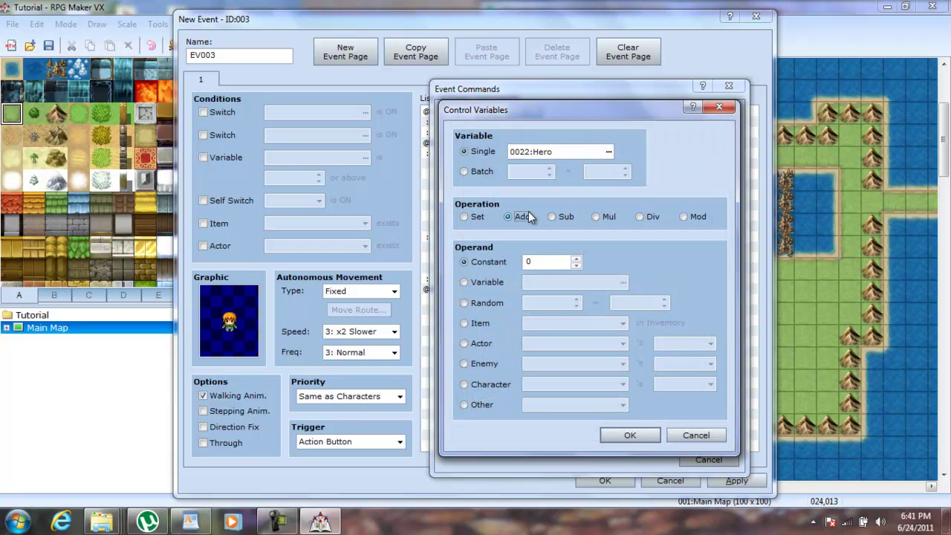
double_click(547, 262)
text(1)
key(Return)
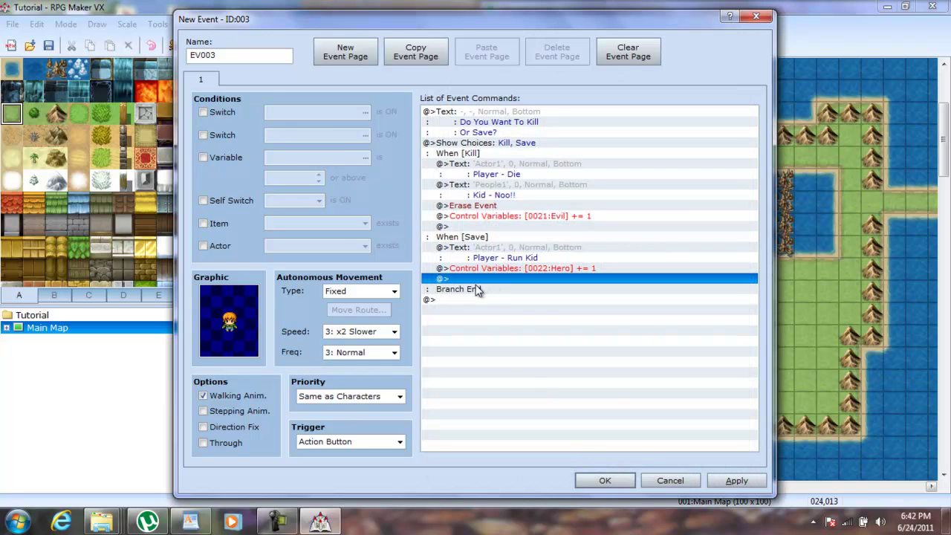
click(723, 482)
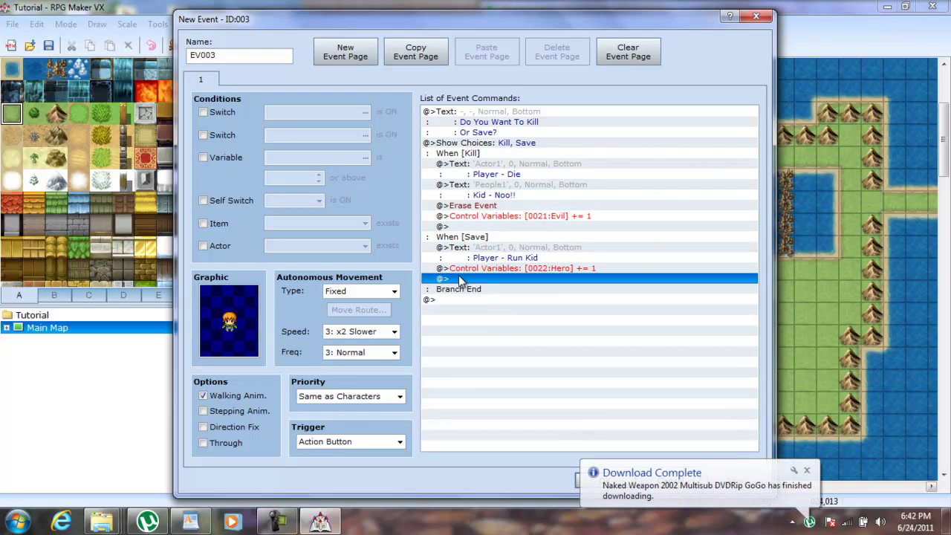
After the Hero variable command in the Save branch, add a Fadeout Screen command followed by an Erase Event command.
double_click(458, 276)
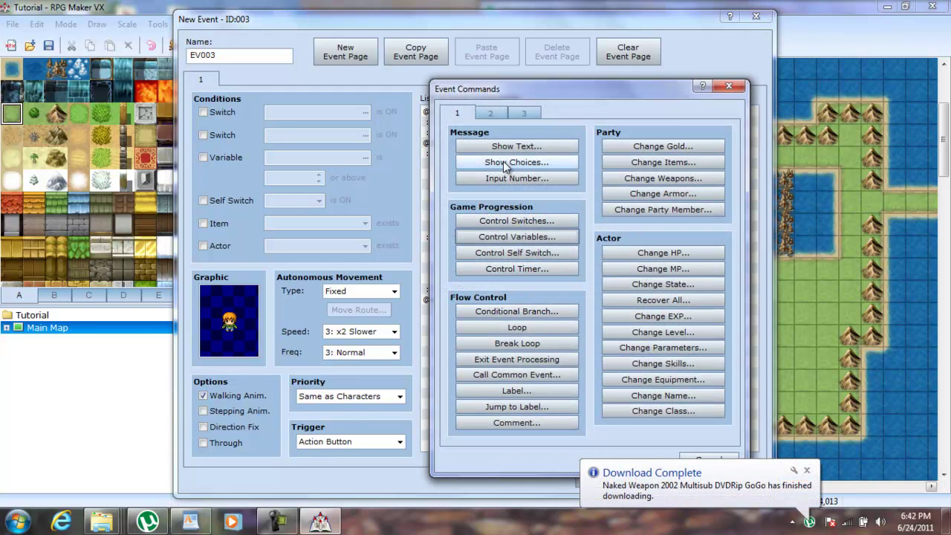
click(491, 112)
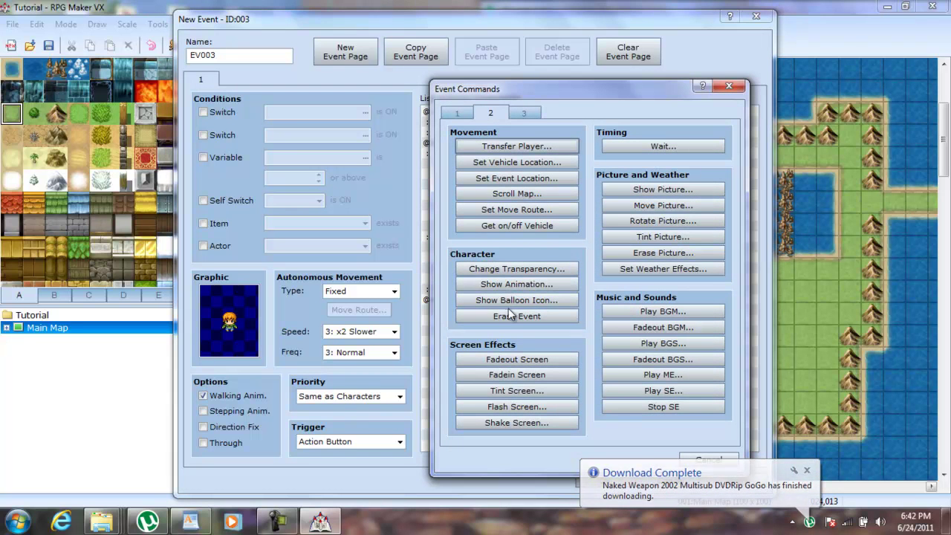
click(474, 360)
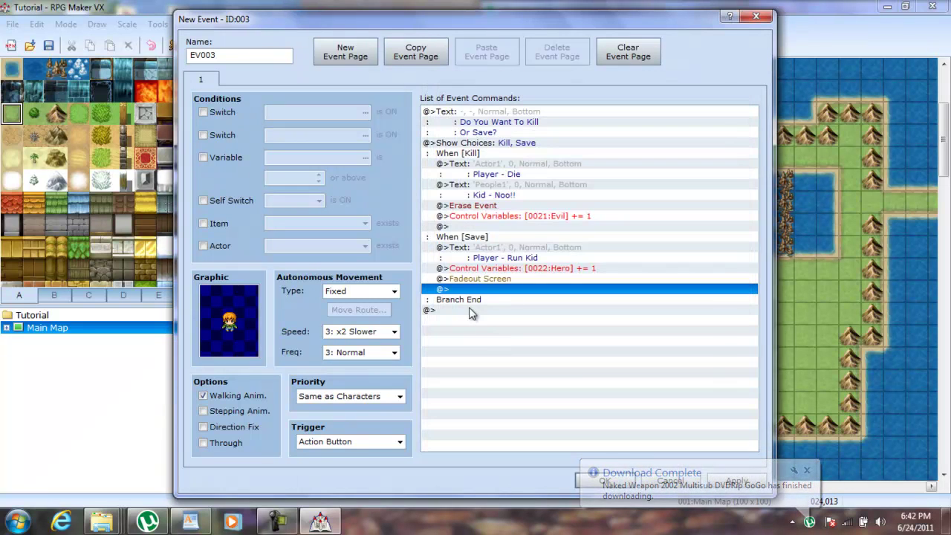
double_click(468, 288)
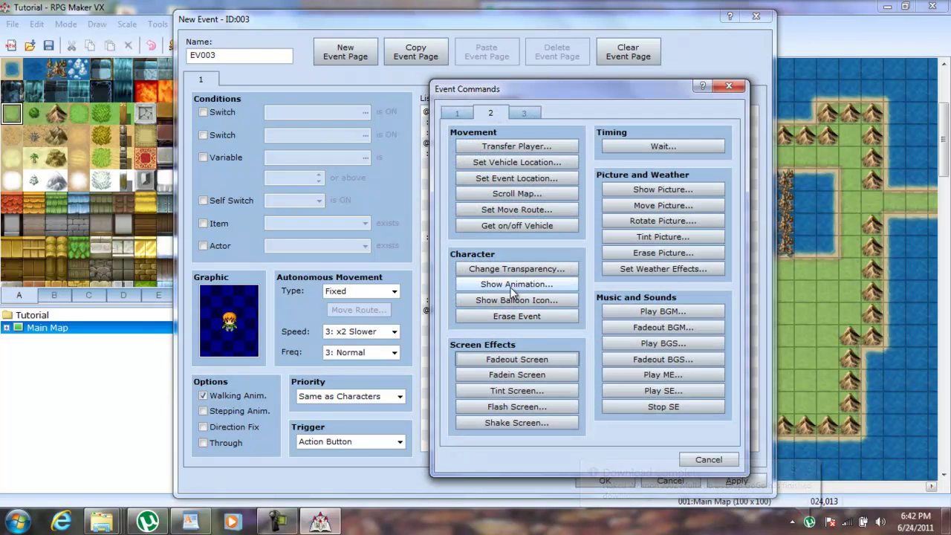
click(514, 316)
End the Save branch with a Fadein Screen command and save the finished event.
double_click(480, 303)
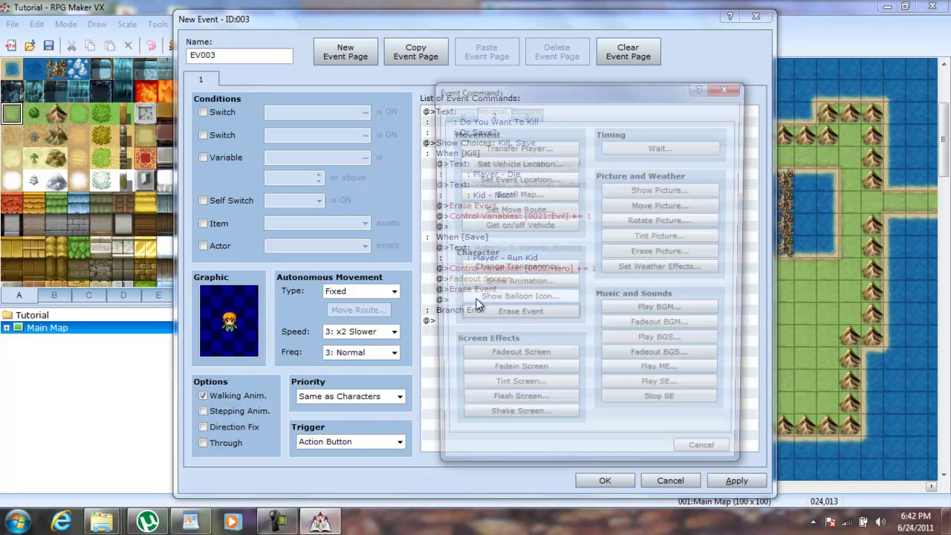
click(501, 374)
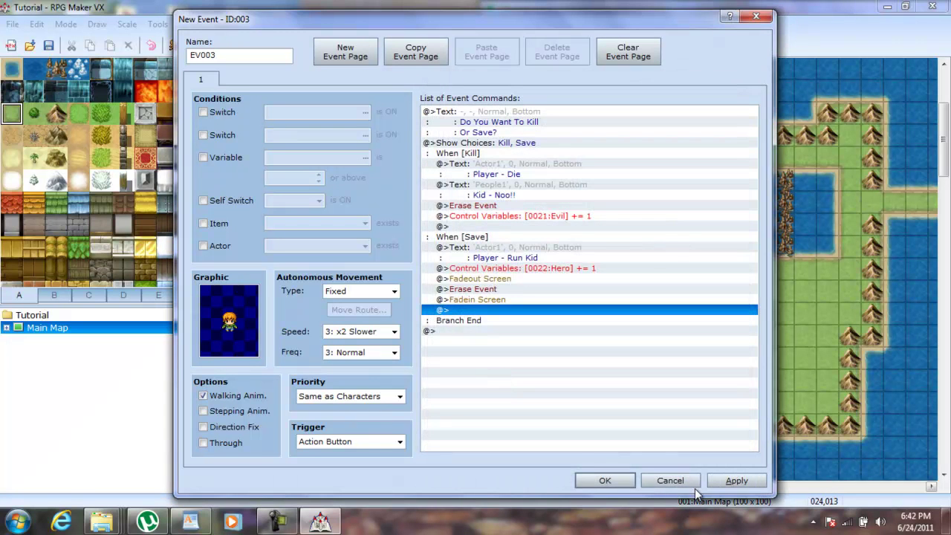
click(713, 481)
click(602, 478)
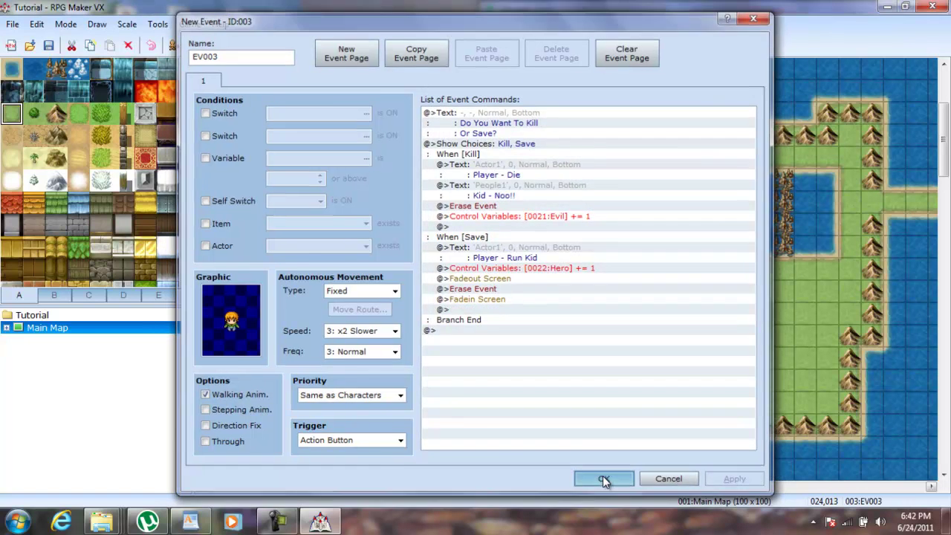
Copy the kid event and paste three copies straight below it on the map, on every second tile.
key(Down)
key(Down)
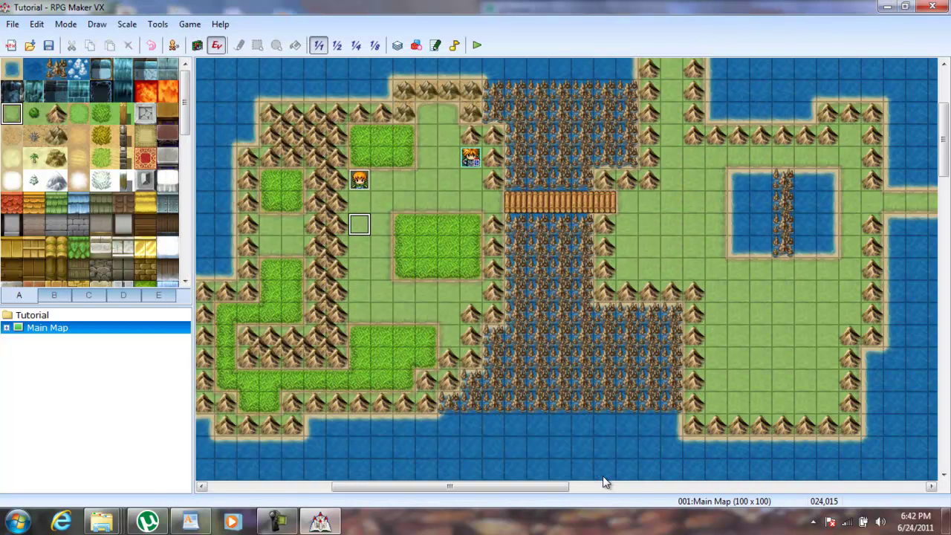
key(Down)
key(Down)
key(Up)
key(Up)
key(Up)
key(Up)
key(ctrl+c)
key(Down)
key(Down)
key(ctrl+v)
key(Down)
key(Down)
key(ctrl+v)
key(Down)
key(Down)
key(ctrl+v)
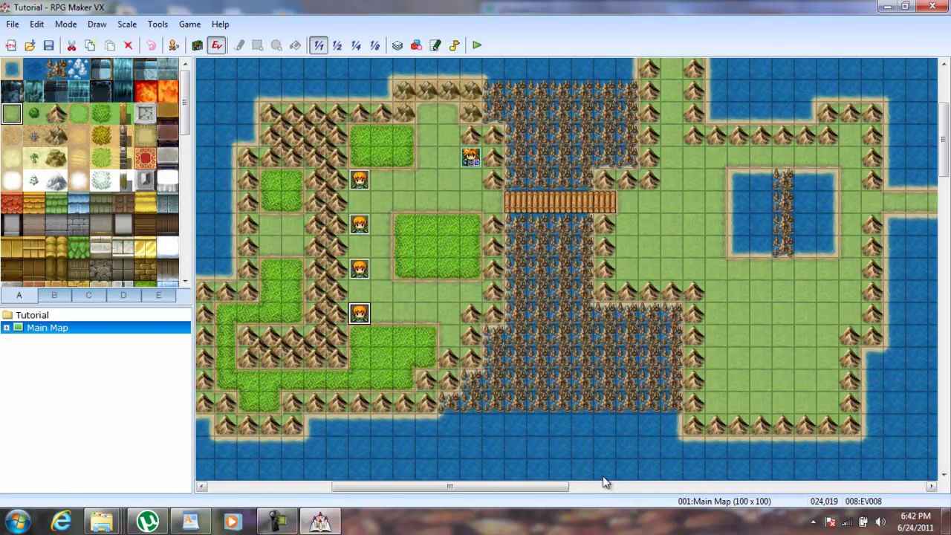
Create a new event at tile 039,015 east of the bridge, with the rightmost upper-row hooded character from the Evil set as its graphic.
right_click(691, 226)
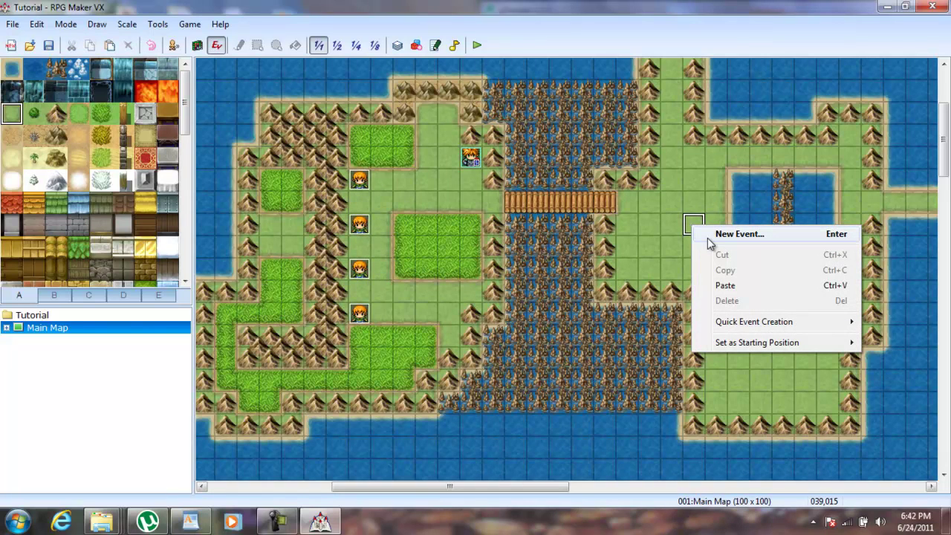
click(707, 238)
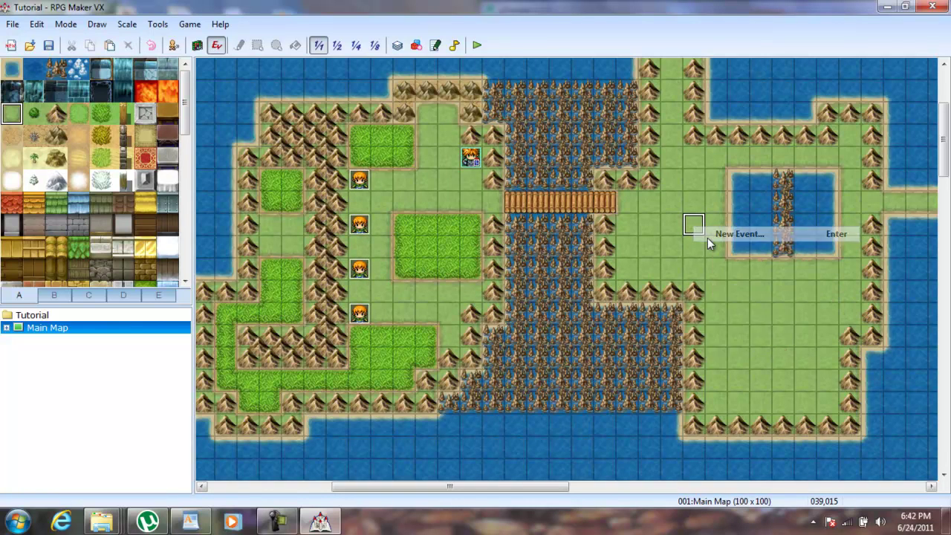
double_click(209, 291)
click(313, 232)
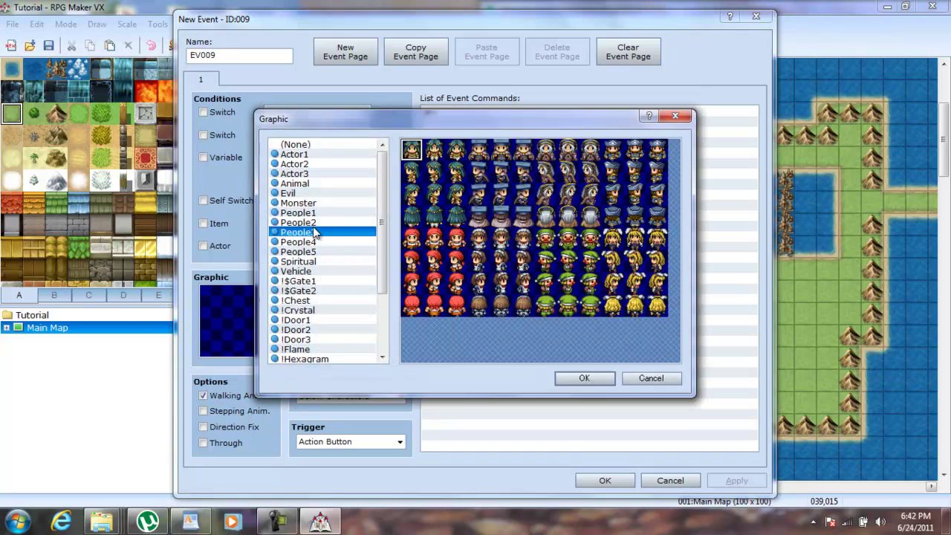
key(Down)
key(Down)
key(Down)
key(Down)
key(Down)
key(Down)
key(Down)
key(Down)
key(Down)
key(Down)
key(Down)
key(Down)
key(Down)
key(Down)
key(Down)
key(Down)
key(Down)
key(Down)
key(Down)
key(Up)
key(Up)
key(Up)
key(Up)
key(Up)
key(Up)
key(Up)
key(Up)
key(Up)
key(Up)
key(Up)
key(Up)
key(Up)
key(Up)
key(Up)
key(Up)
key(Up)
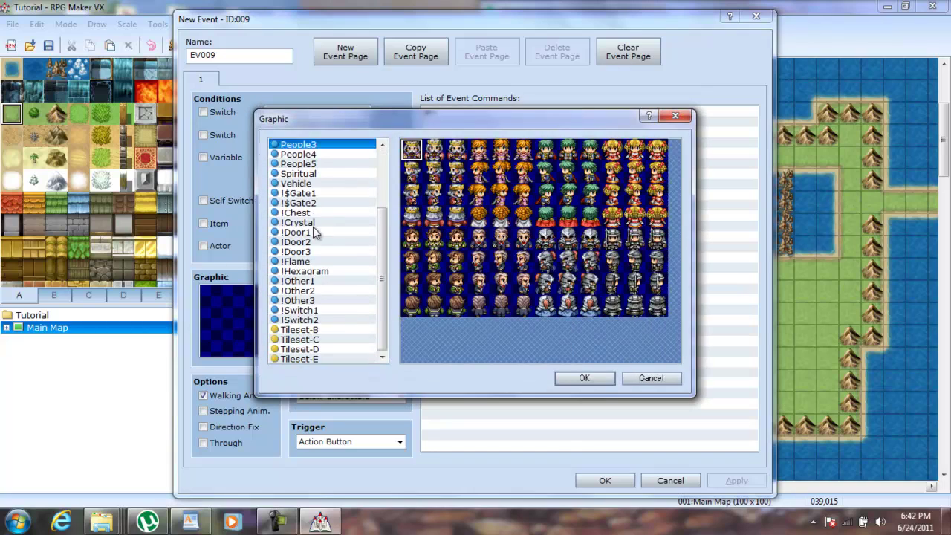
key(Up)
key(Up)
key(Up)
key(Up)
key(Up)
key(Up)
key(Up)
key(Up)
key(Up)
key(Up)
key(Up)
key(Down)
key(Down)
key(Down)
key(Down)
key(Down)
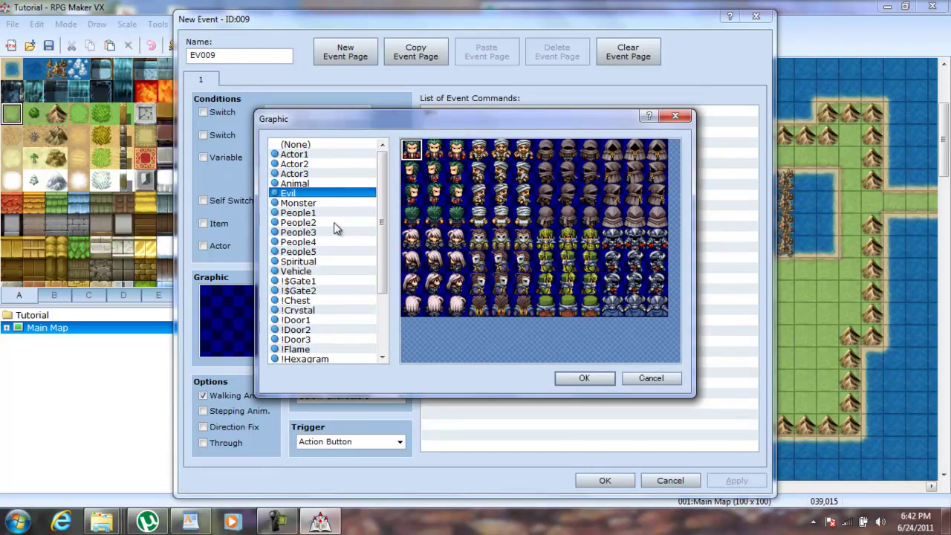
double_click(635, 149)
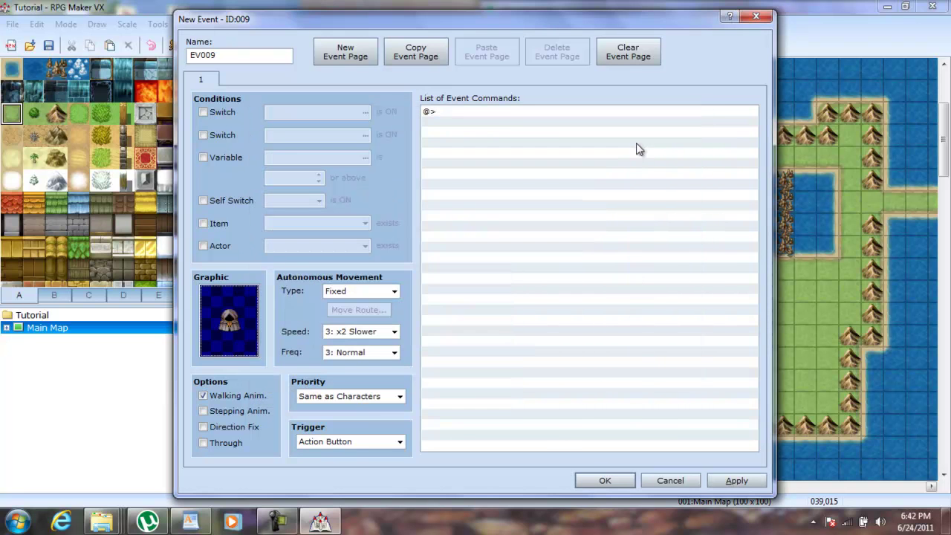
Add the text "Evil Giver - What do you want?" to the new event with the hooded face from the Evil set.
double_click(513, 110)
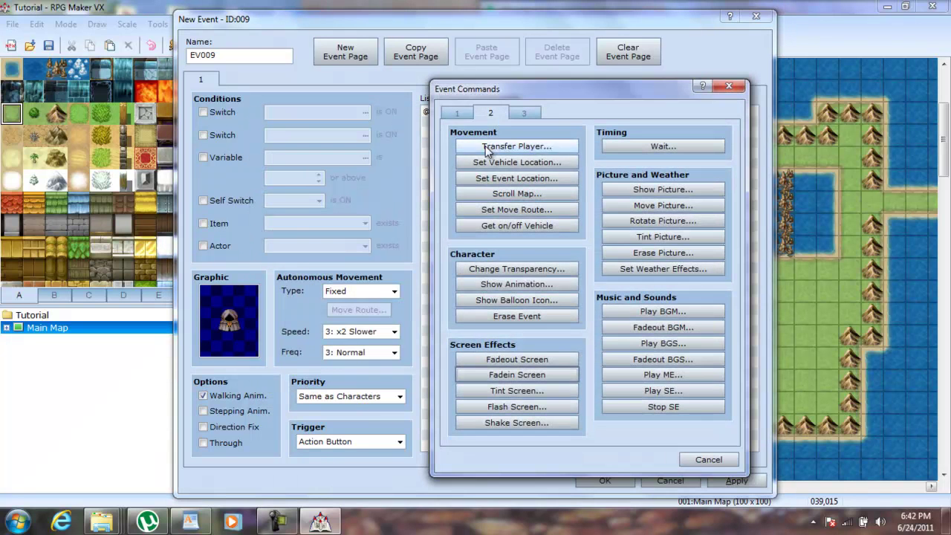
click(457, 112)
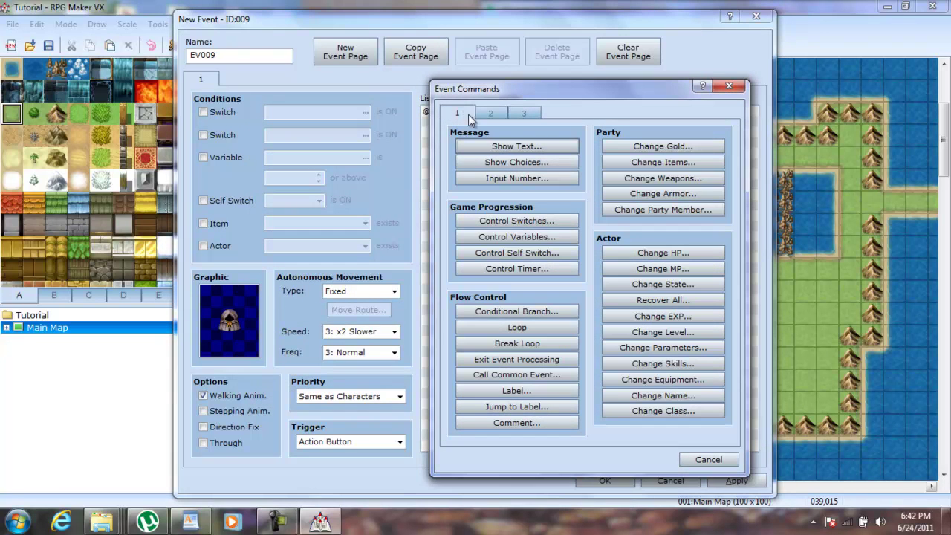
click(498, 149)
double_click(445, 282)
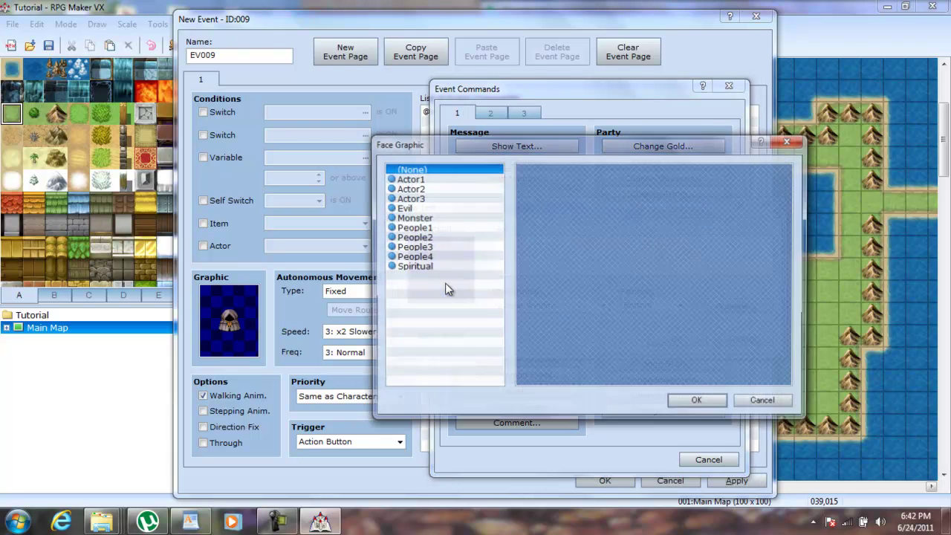
click(413, 217)
click(407, 198)
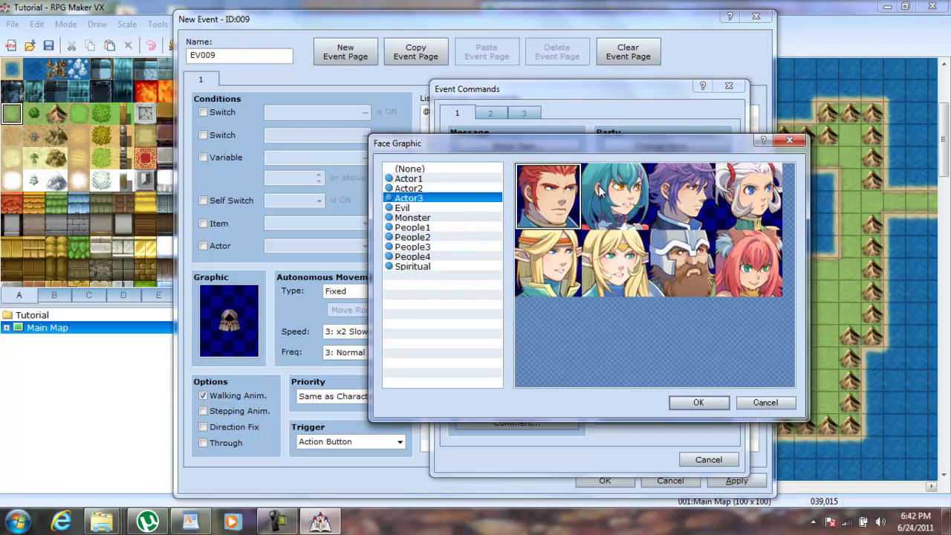
click(399, 208)
double_click(624, 268)
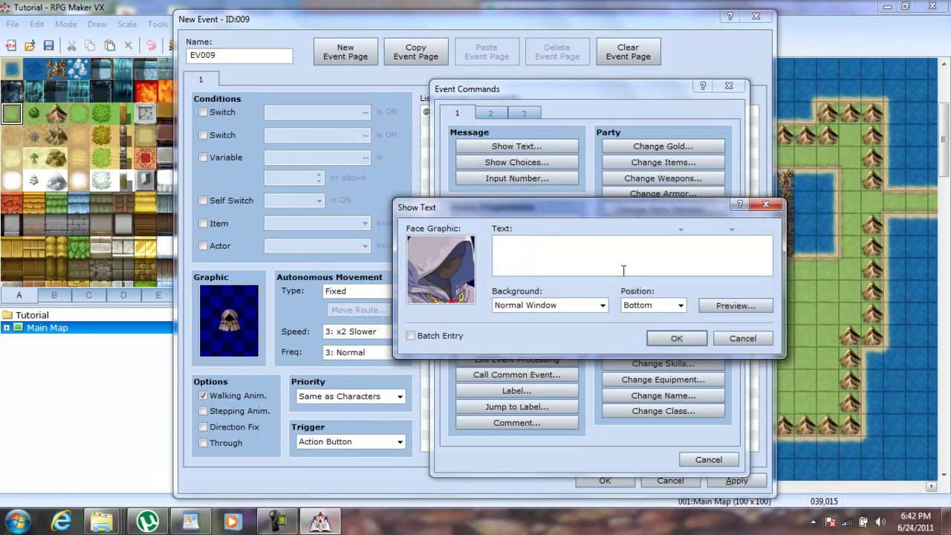
text(vil Giver)
text(- What d)
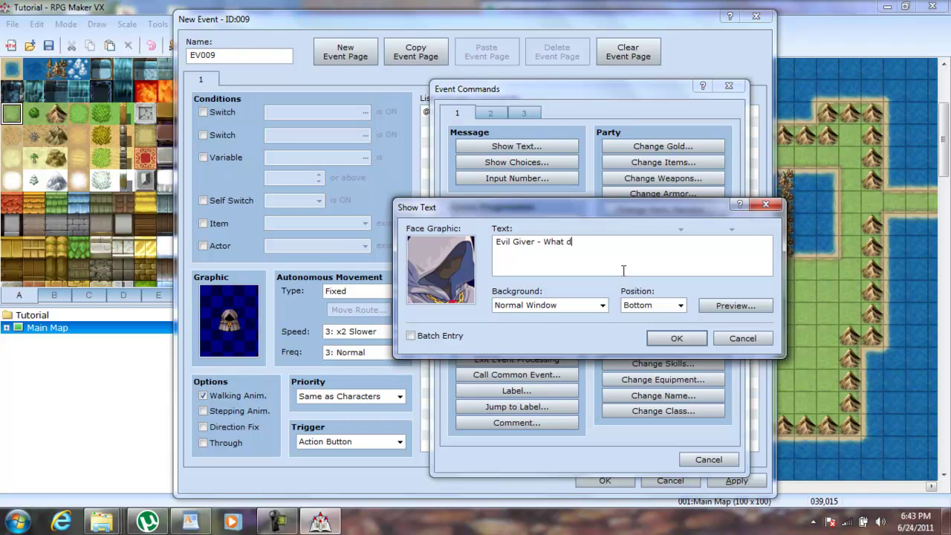
text(o you want?)
click(664, 340)
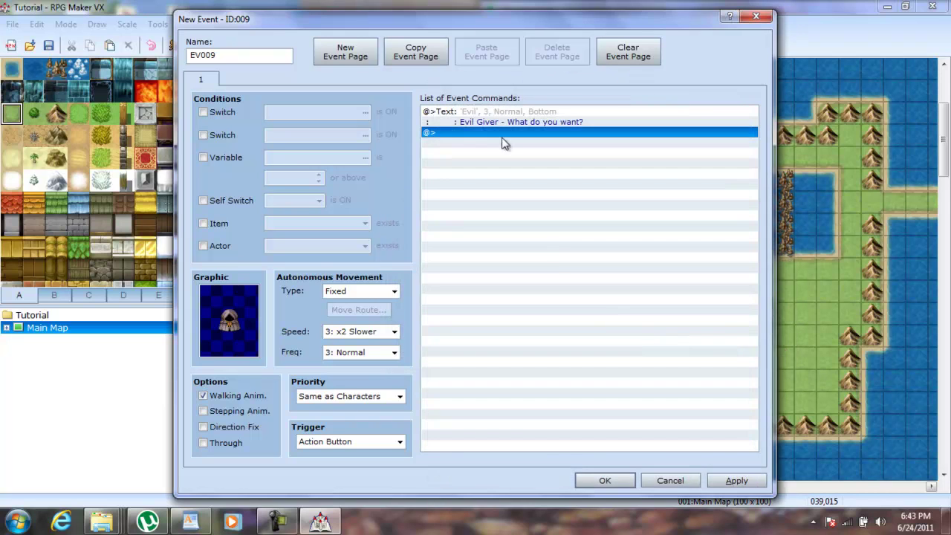
double_click(479, 133)
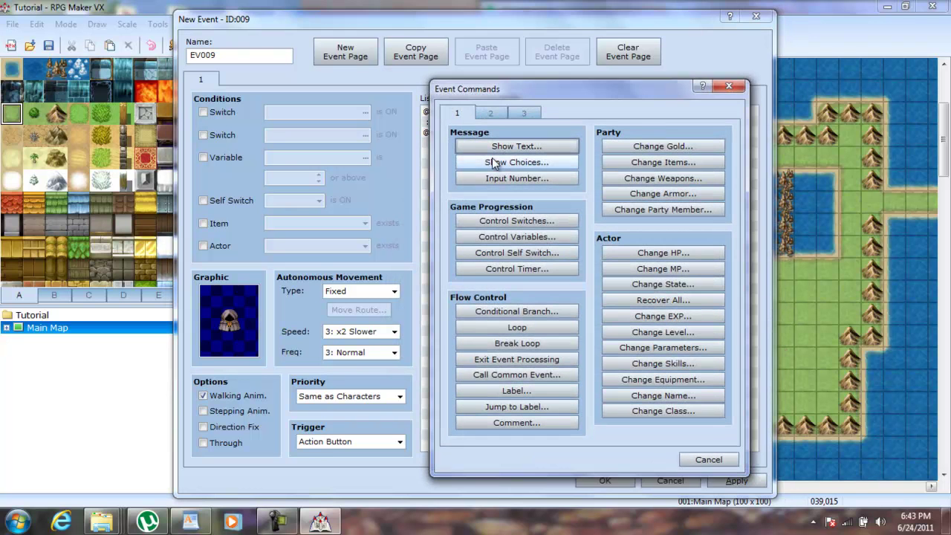
click(492, 162)
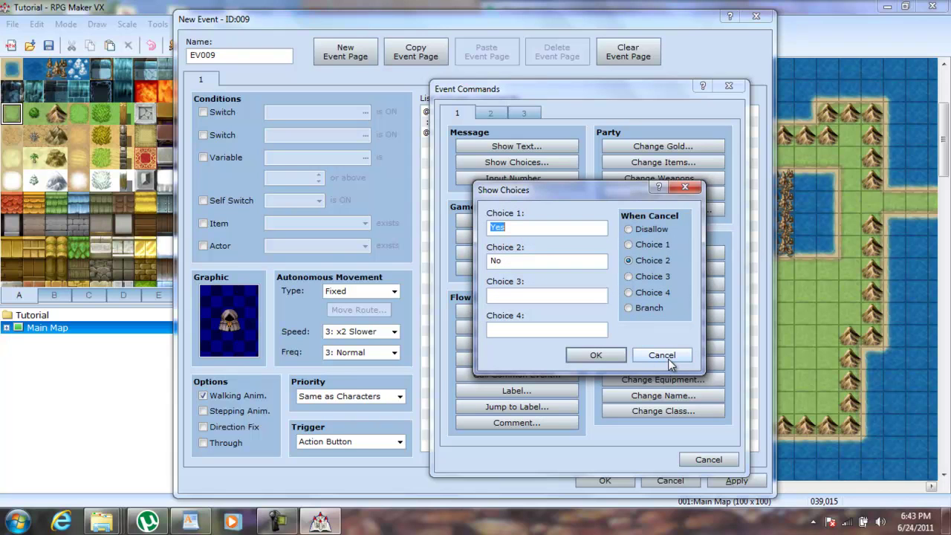
click(668, 358)
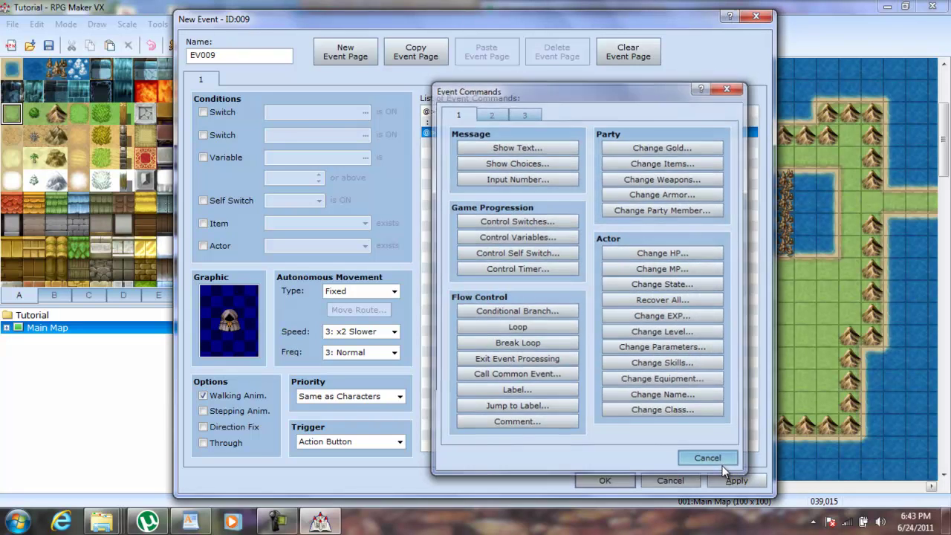
Add a Show Choices command with the choices Sword and Armor after the Evil Giver's text.
click(728, 459)
double_click(453, 136)
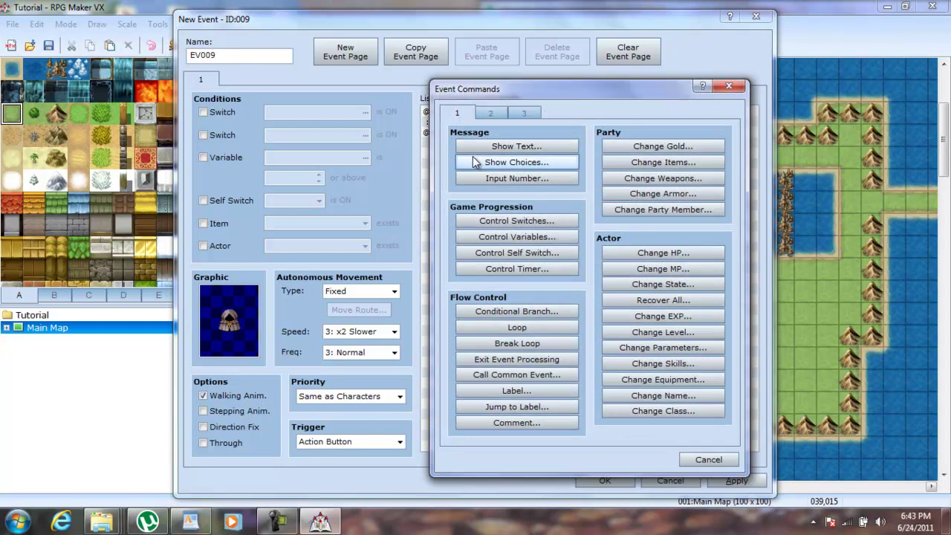
click(472, 162)
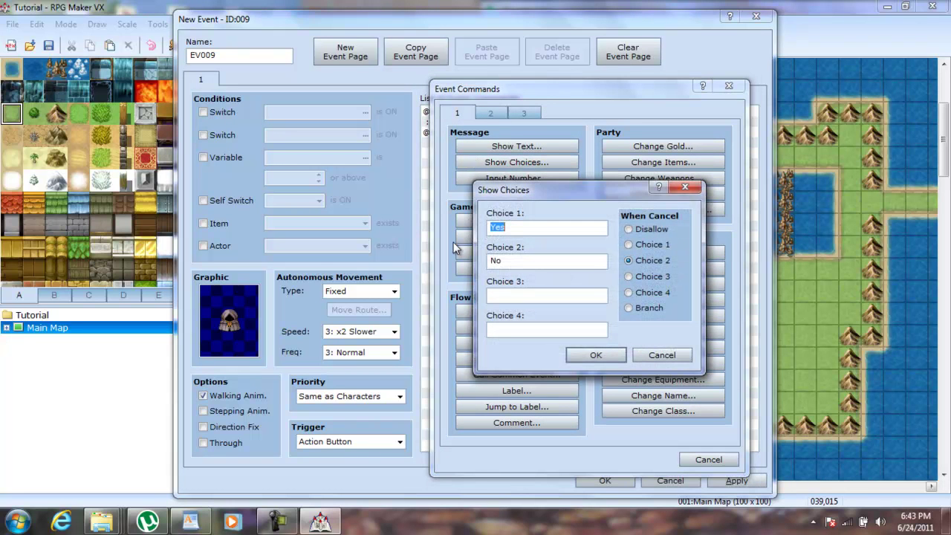
text(Sword)
key(Tab)
text(Armor)
click(588, 351)
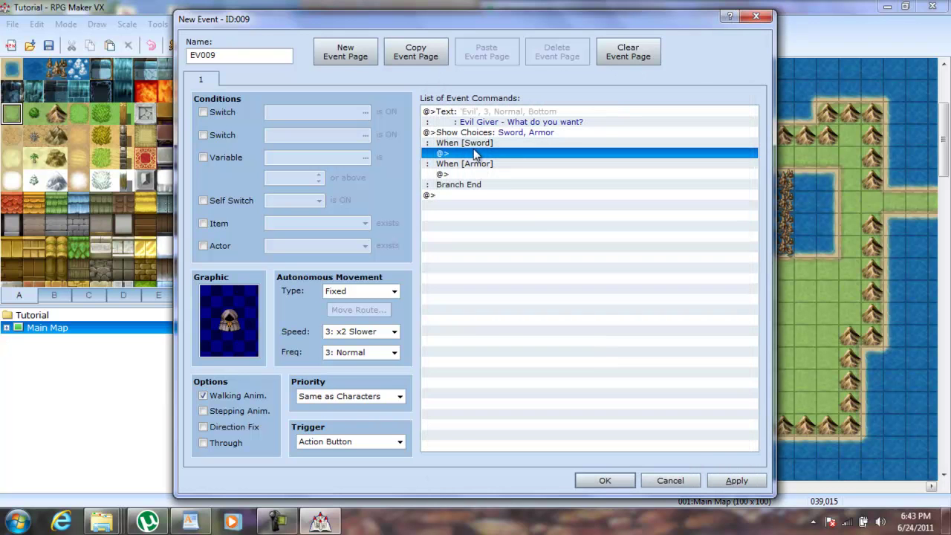
In the Sword branch, add a Control Switches command that turns ON switch 0022, named "Want Sword".
double_click(474, 155)
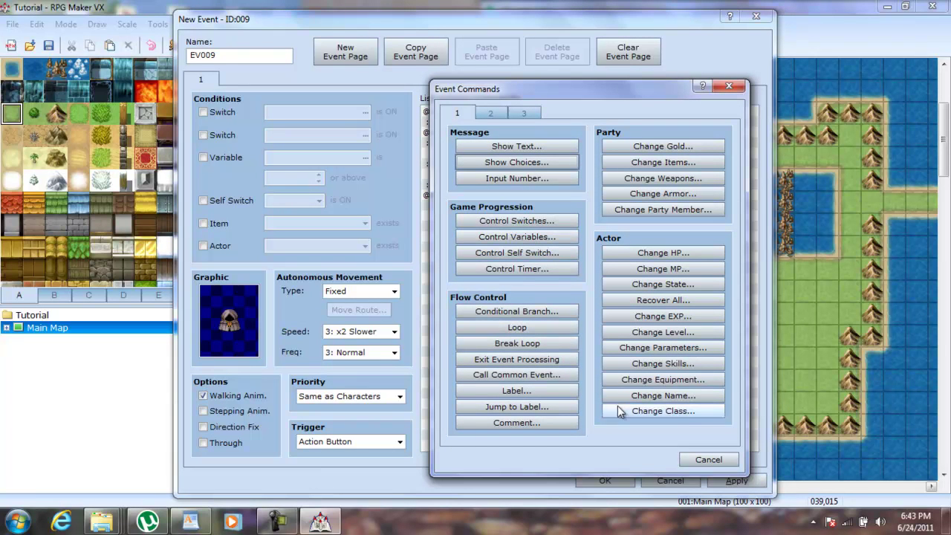
click(534, 221)
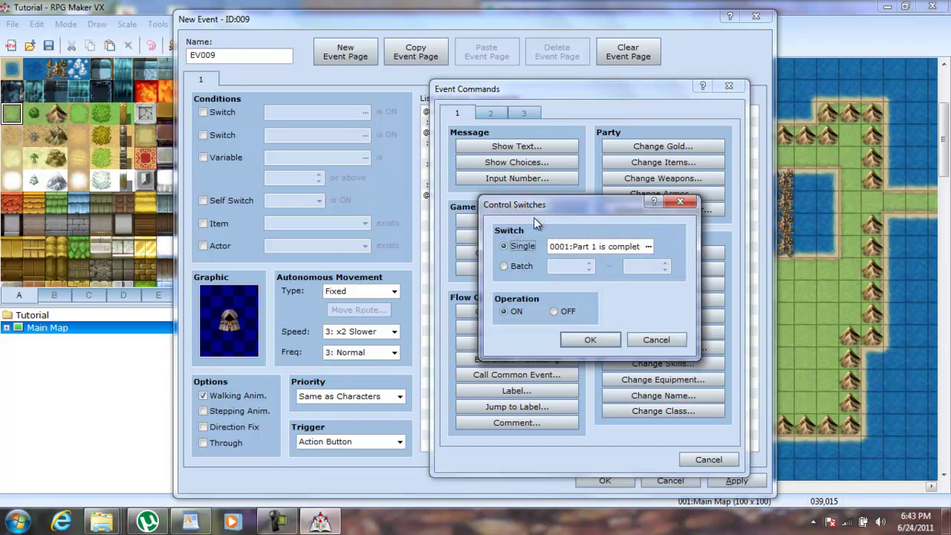
click(646, 247)
click(609, 184)
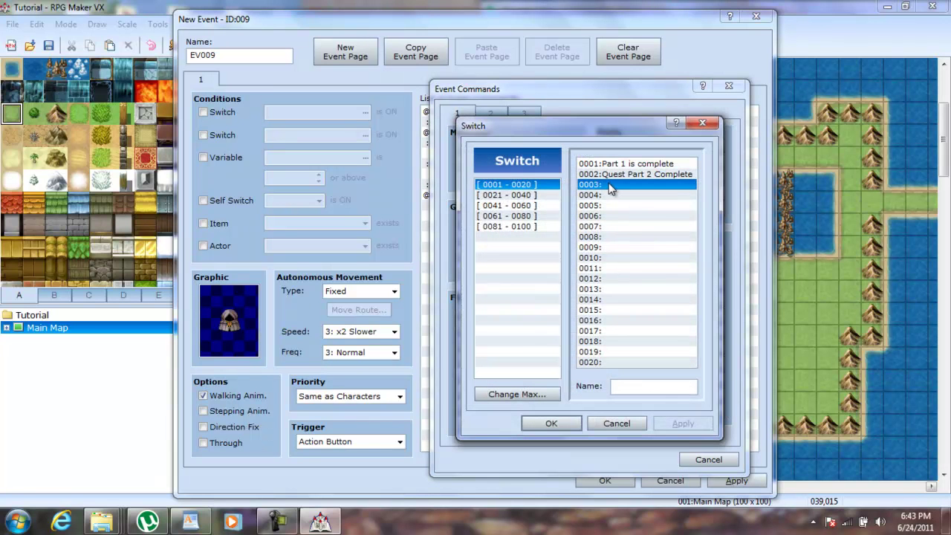
click(527, 196)
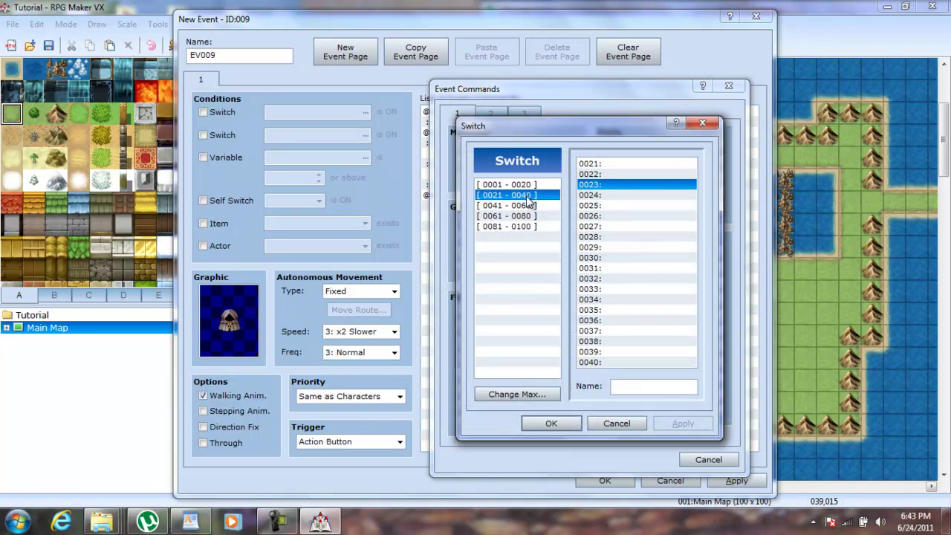
click(597, 177)
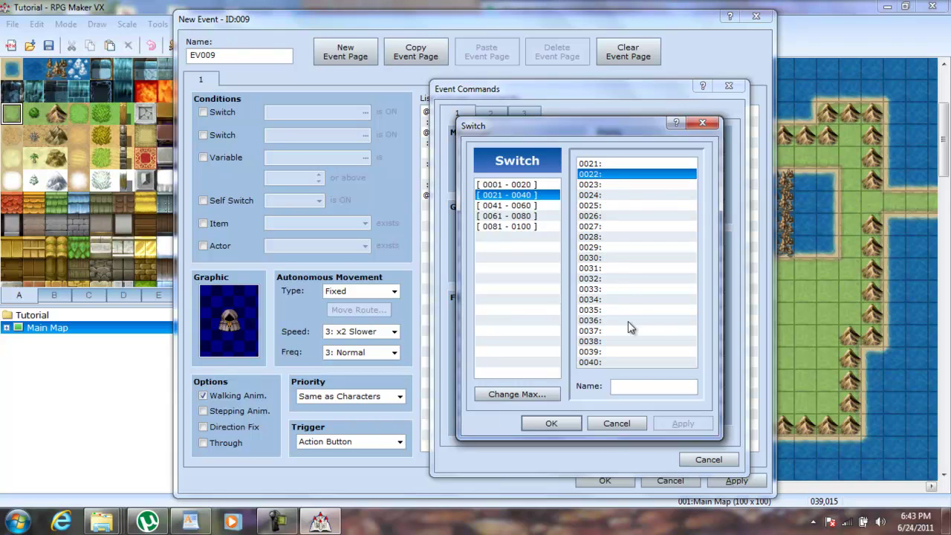
click(635, 387)
text(Wa)
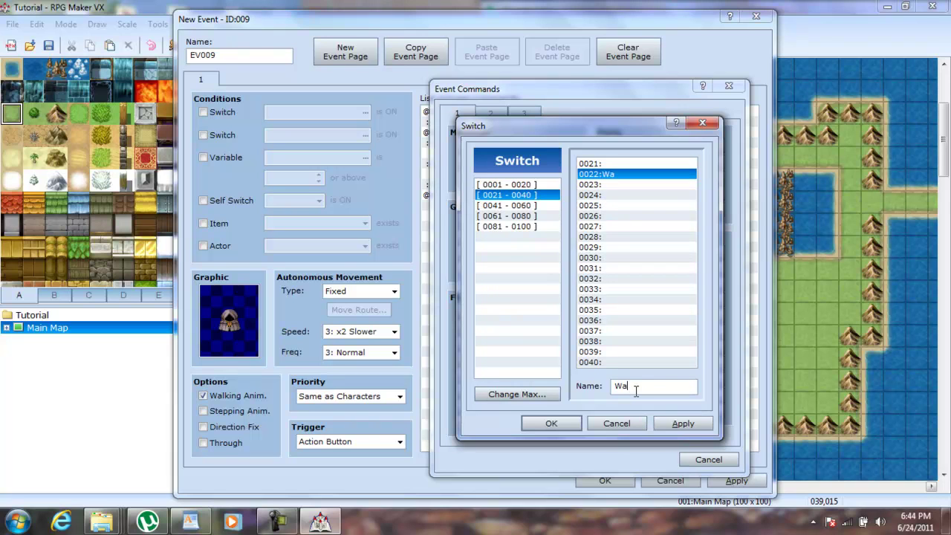
text(nt Sword)
key(Return)
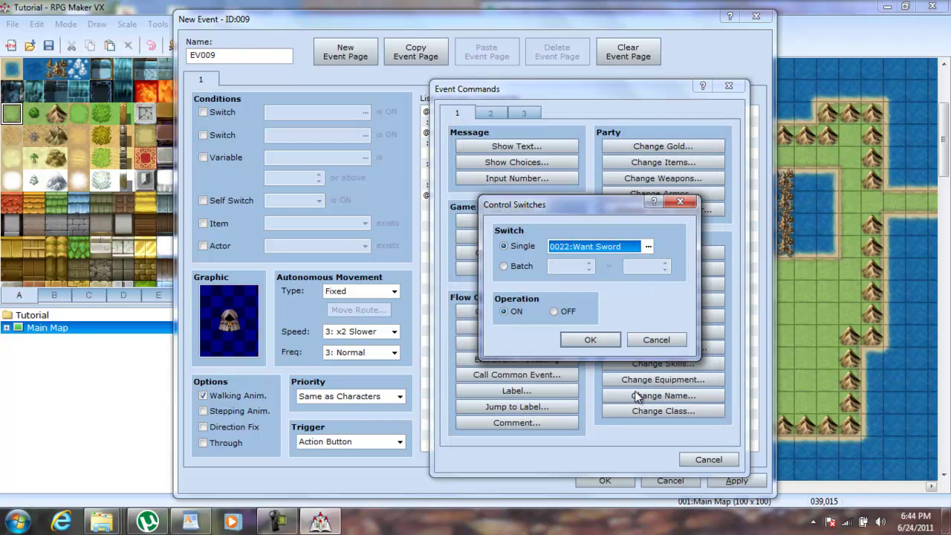
click(590, 339)
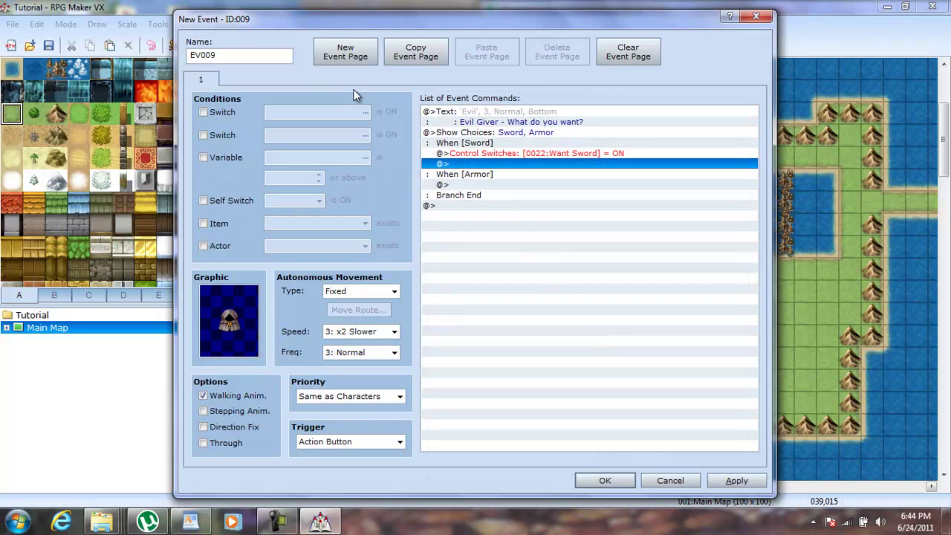
Copy the event page and paste it three times to create pages 2 to 4.
click(410, 64)
click(499, 53)
click(502, 53)
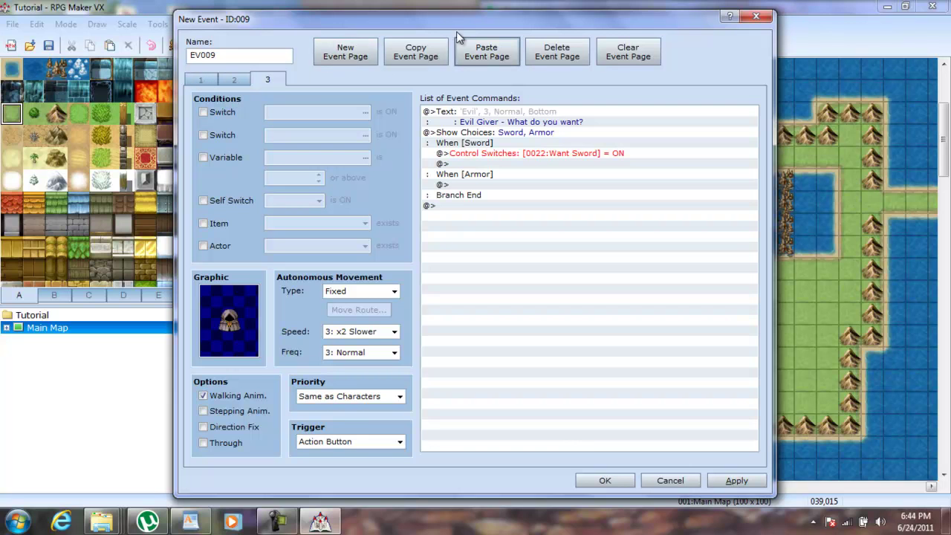
click(473, 50)
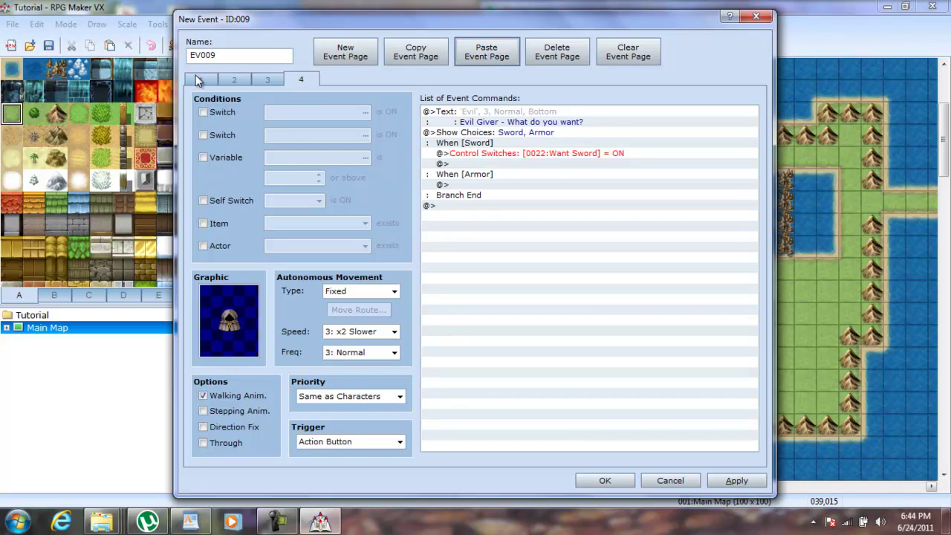
click(200, 80)
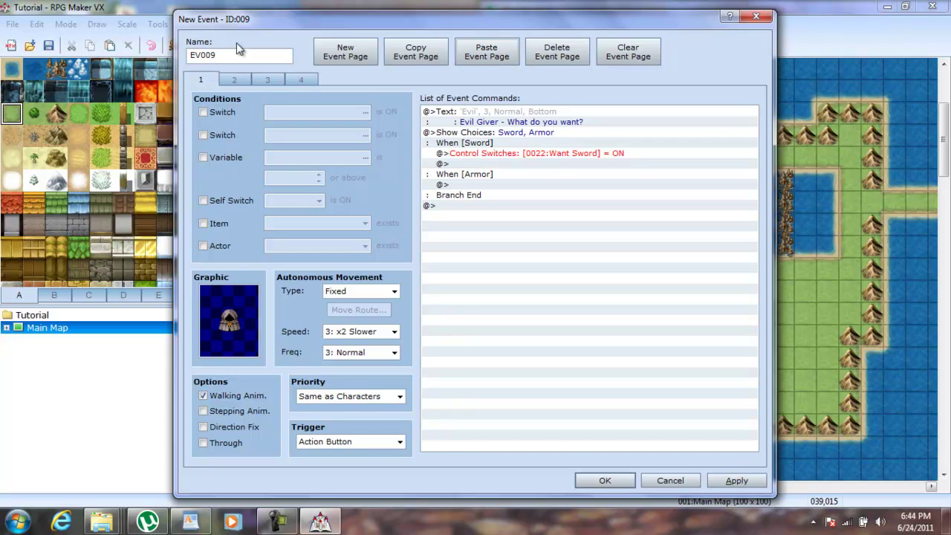
Set page 2's conditions to switch 0022:Want Sword ON and variable 0021:Evil at 2 or above.
click(236, 79)
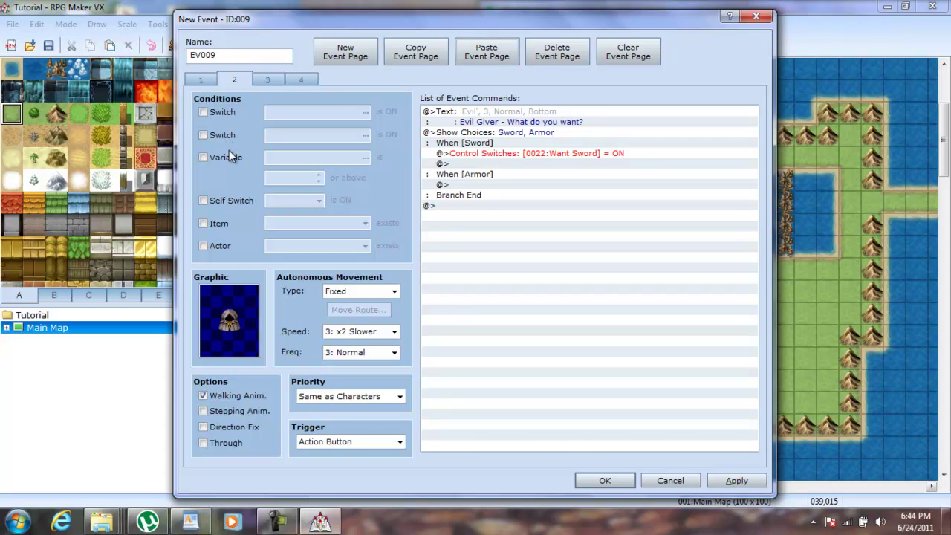
click(227, 158)
click(223, 112)
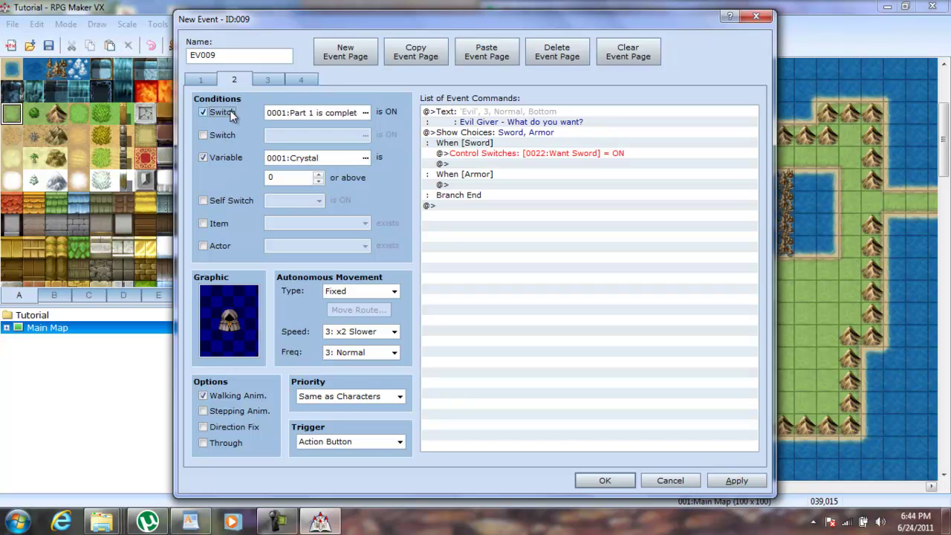
click(366, 112)
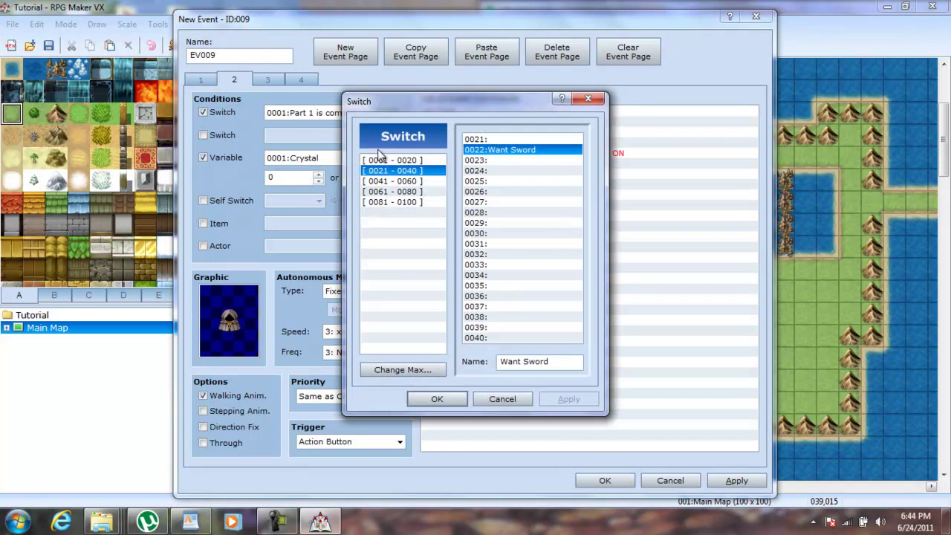
double_click(510, 152)
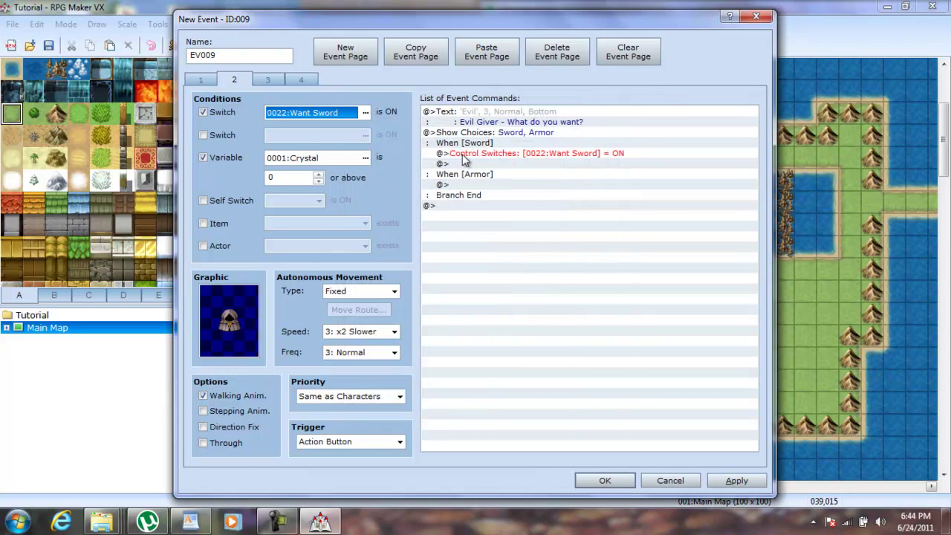
click(365, 158)
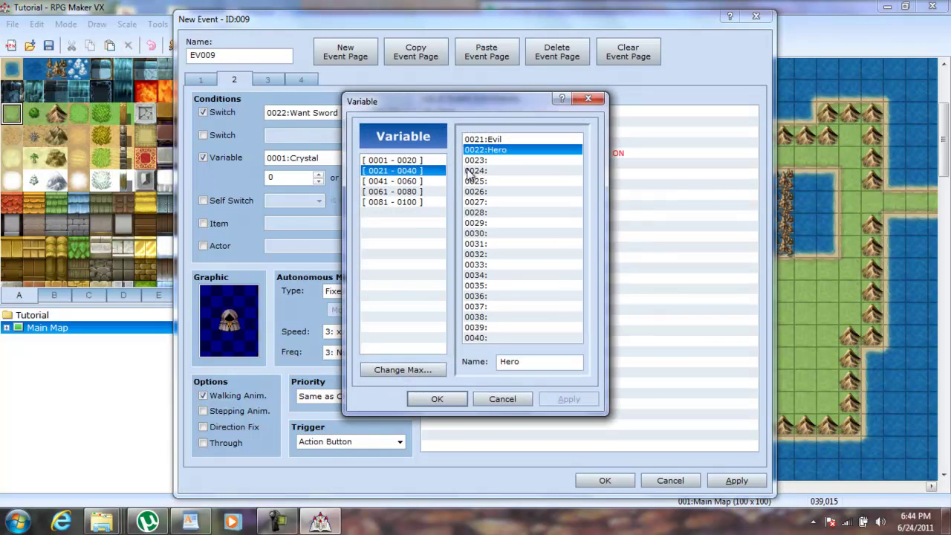
double_click(490, 139)
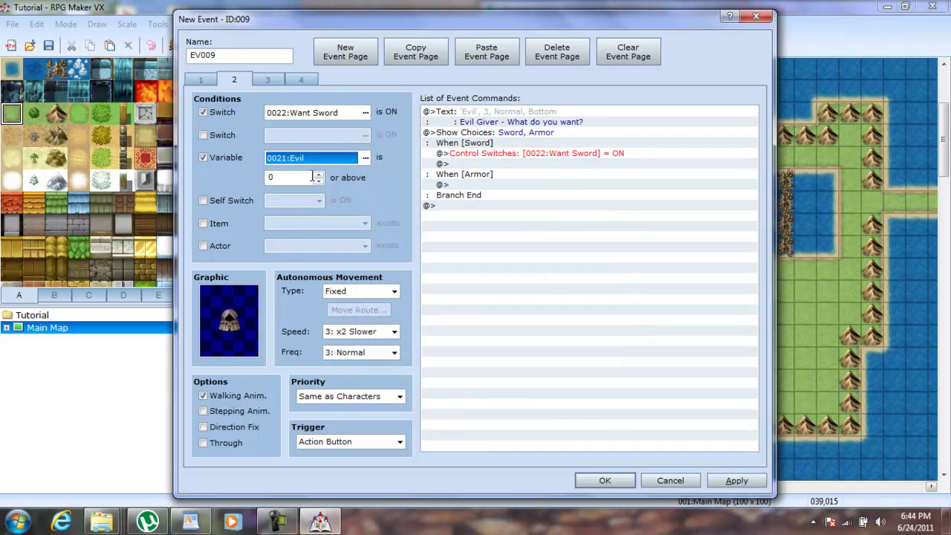
text(2)
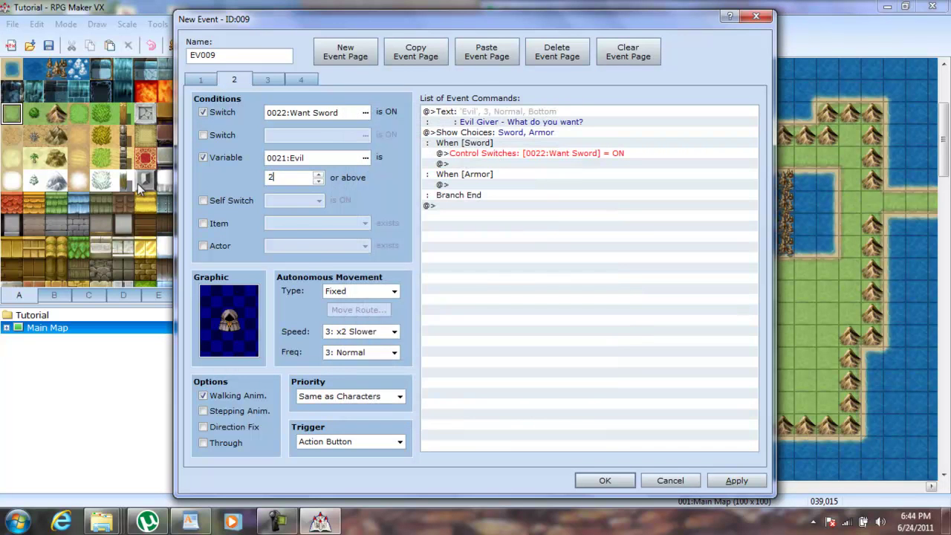
Delete all the copied event commands from page 2, including the text and the choices.
click(491, 162)
click(491, 157)
key(Delete)
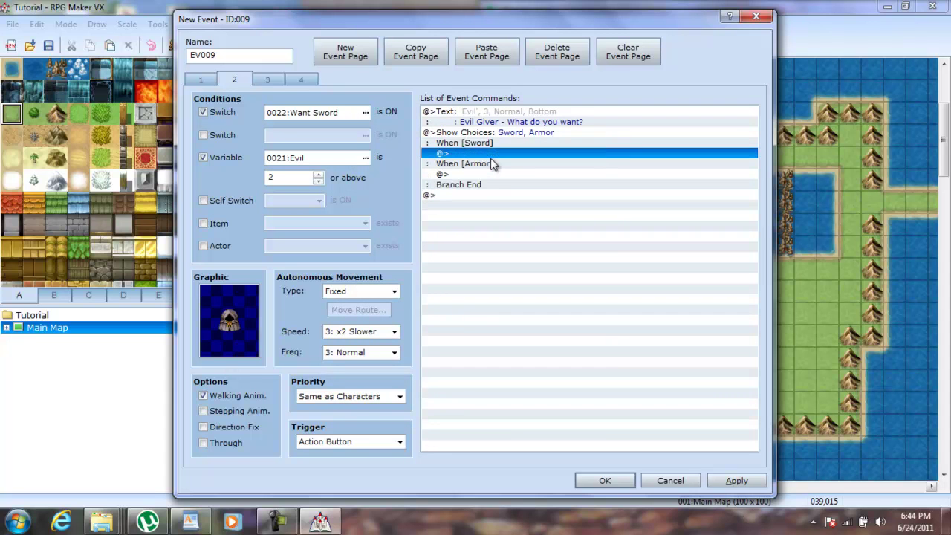
key(Up)
key(Up)
key(Delete)
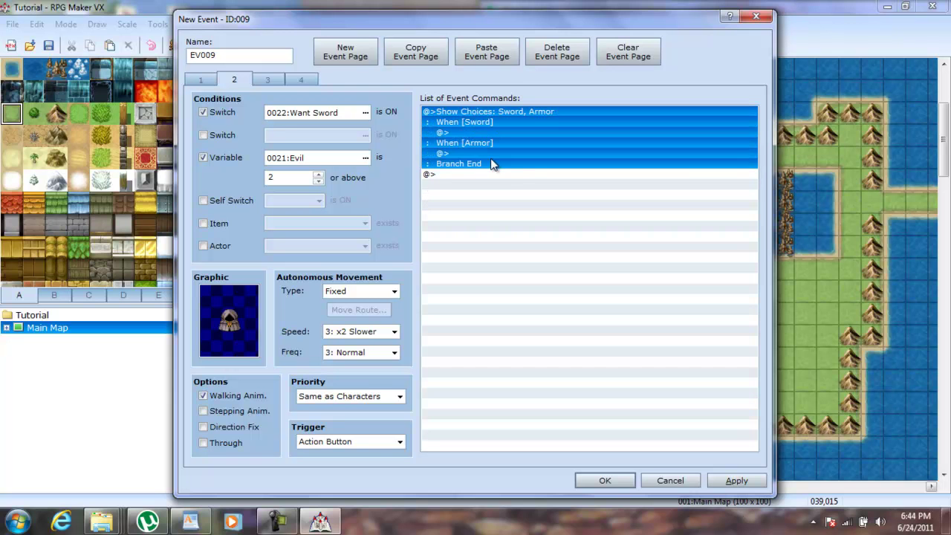
key(Delete)
Add the text "Evil Giver - Her is your sword" to page 2 with the hooded face from the Evil set.
key(Return)
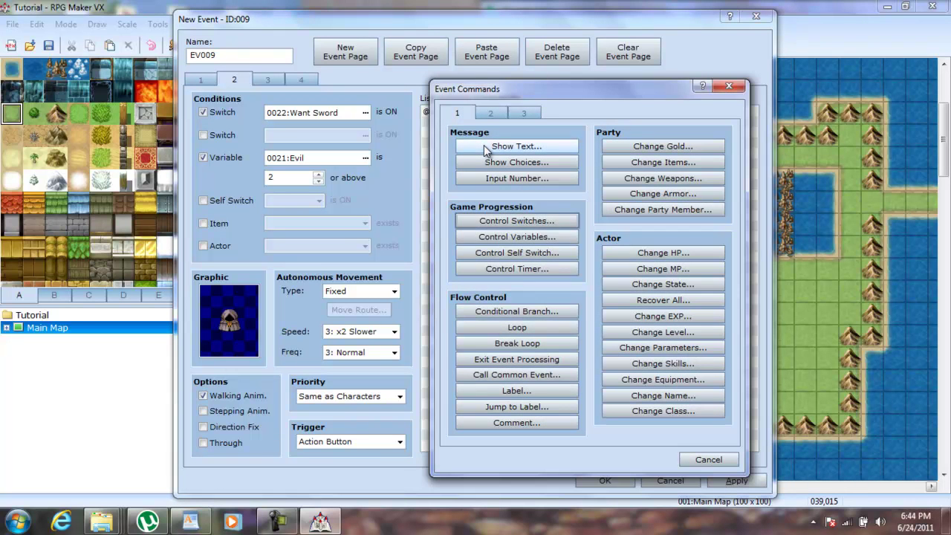
click(484, 147)
double_click(425, 253)
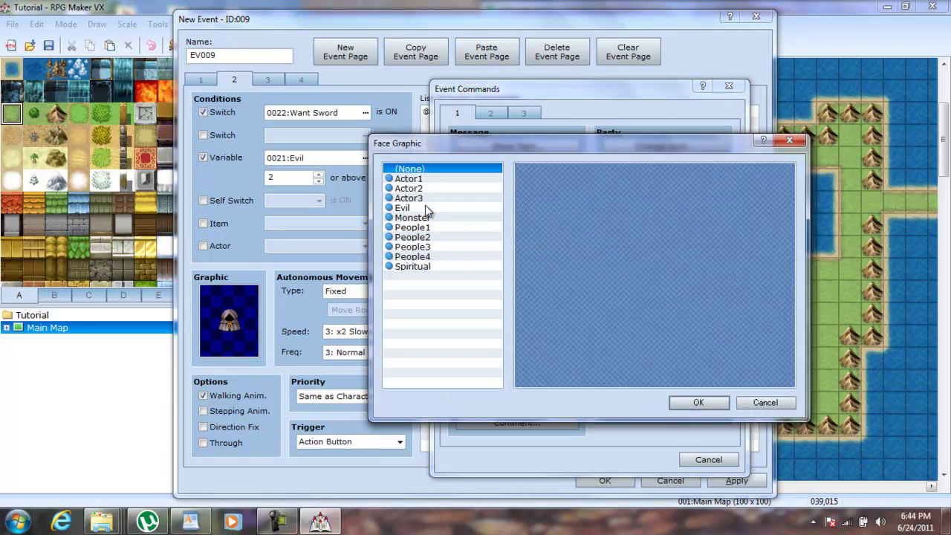
click(430, 208)
double_click(753, 182)
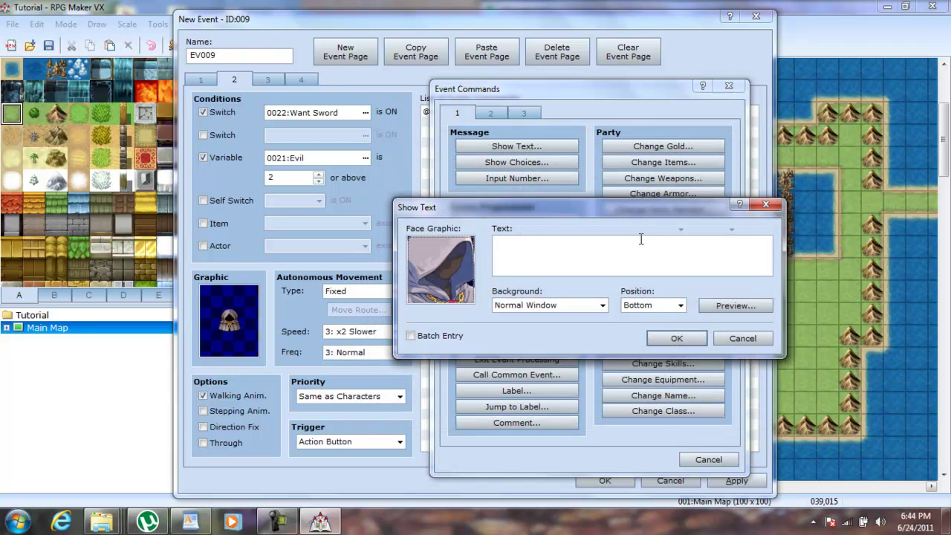
text(Evil Gives)
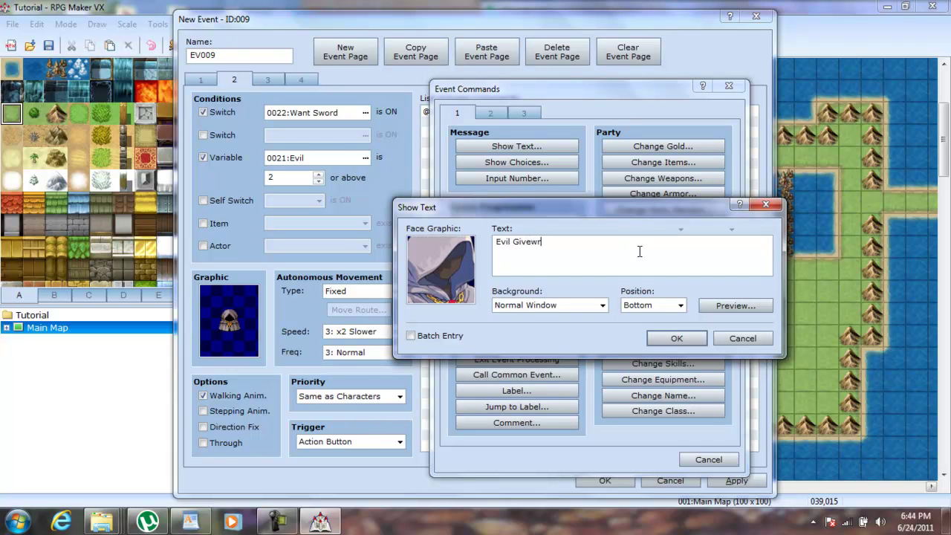
key(BackSpace)
text(r - Her is your sword)
click(679, 339)
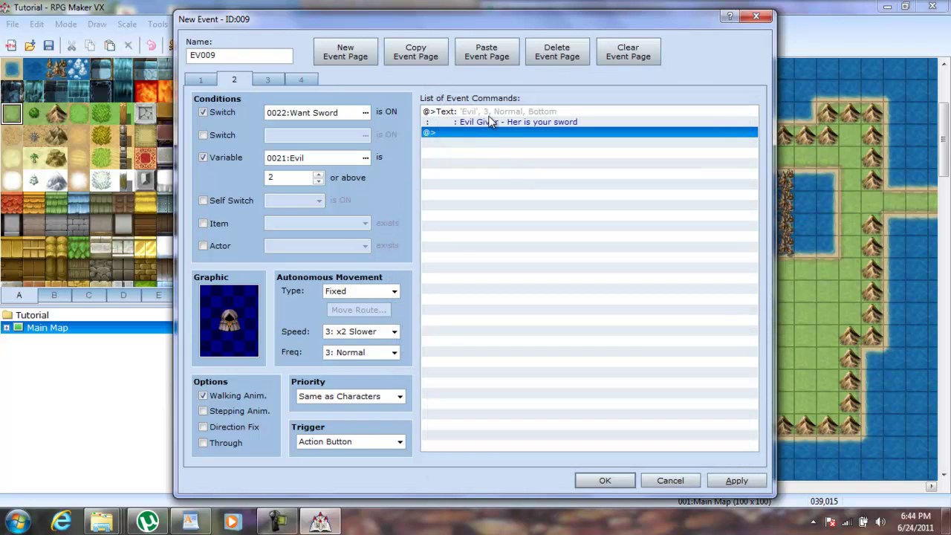
Add a Change Weapons command to page 2 that increases 002:Long Sword by 1.
double_click(492, 133)
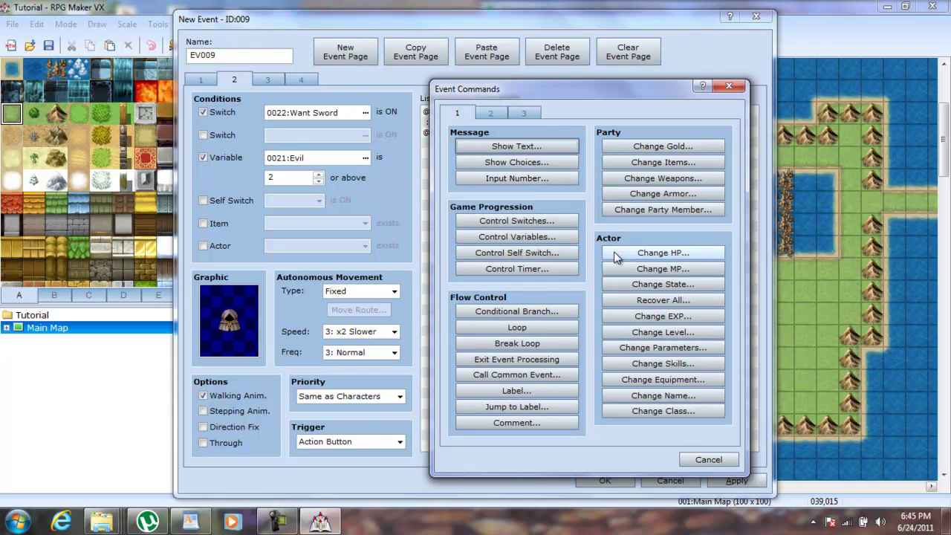
click(654, 178)
click(598, 212)
click(576, 17)
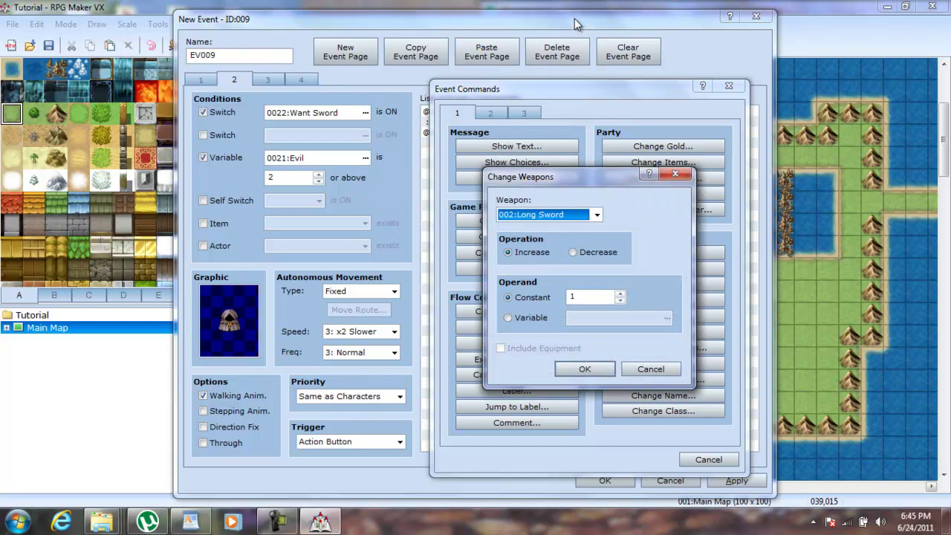
click(558, 372)
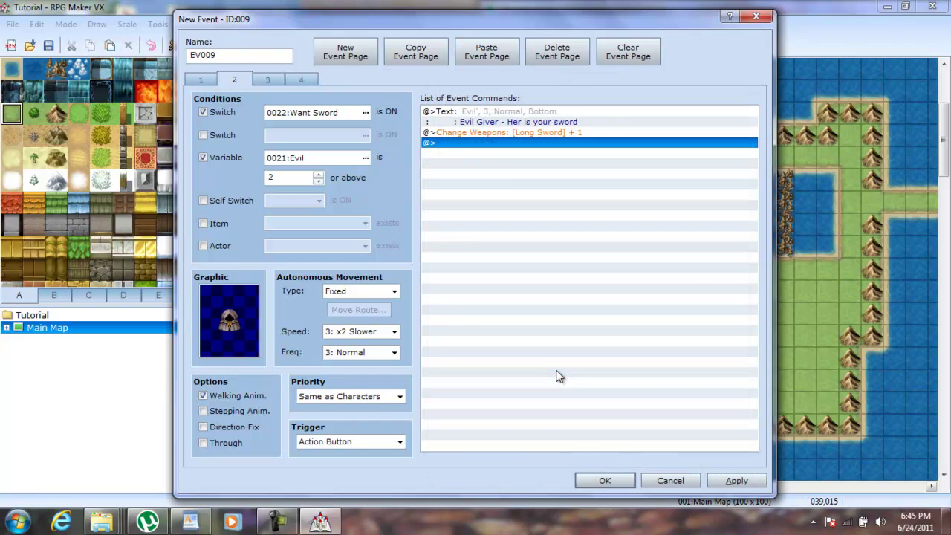
Start a Control Switches command on page 2 and name switch 0021 "Want Armor".
double_click(470, 143)
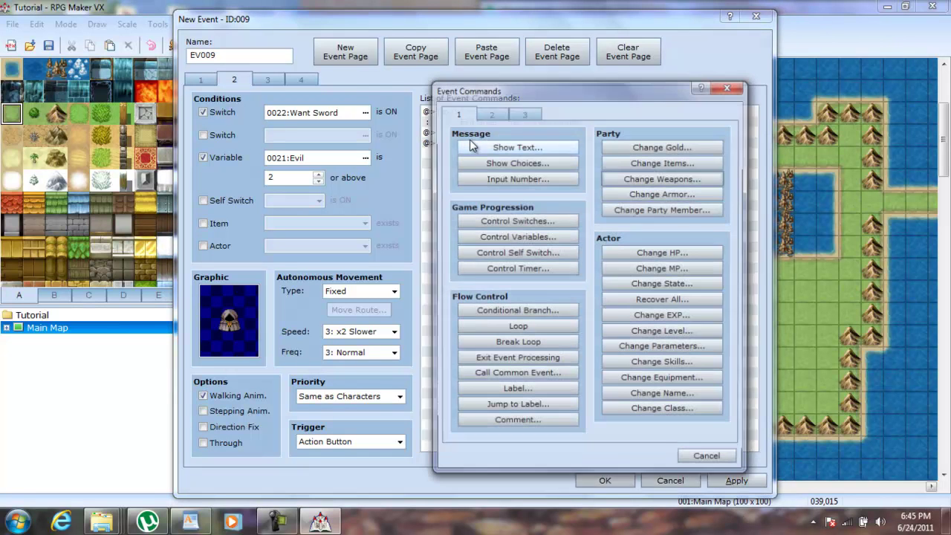
click(529, 221)
click(648, 247)
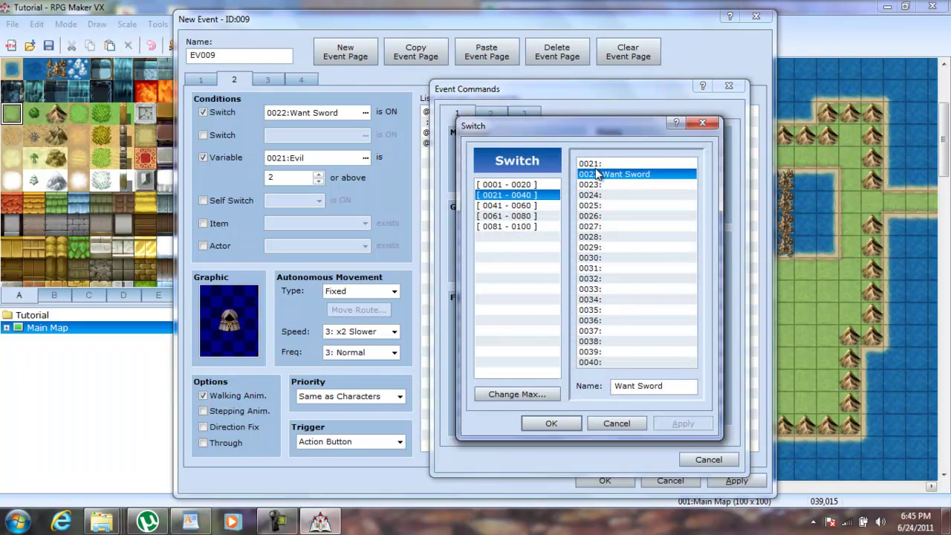
click(599, 163)
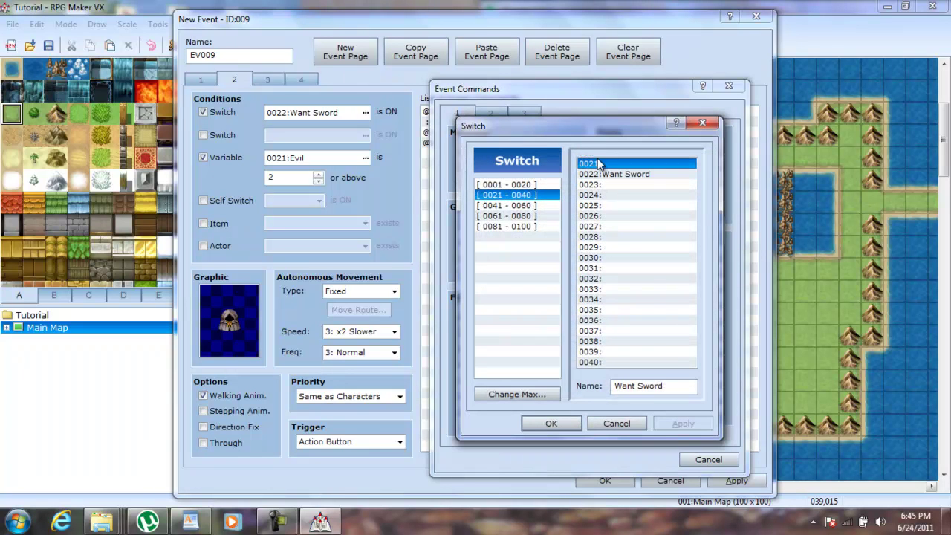
click(644, 387)
text(Wan)
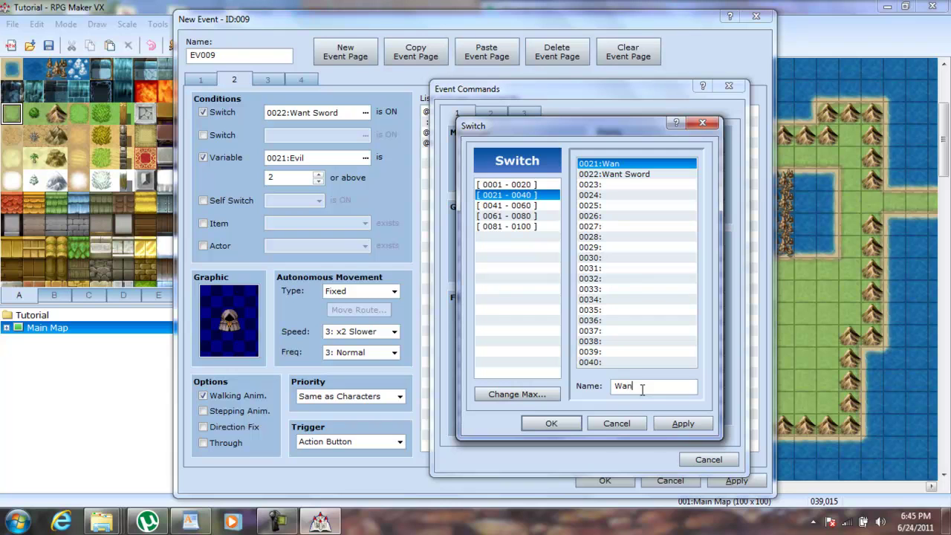
text(t Armor)
Name switch 0023 "Recieved Sword".
click(643, 184)
click(644, 386)
text(Sword)
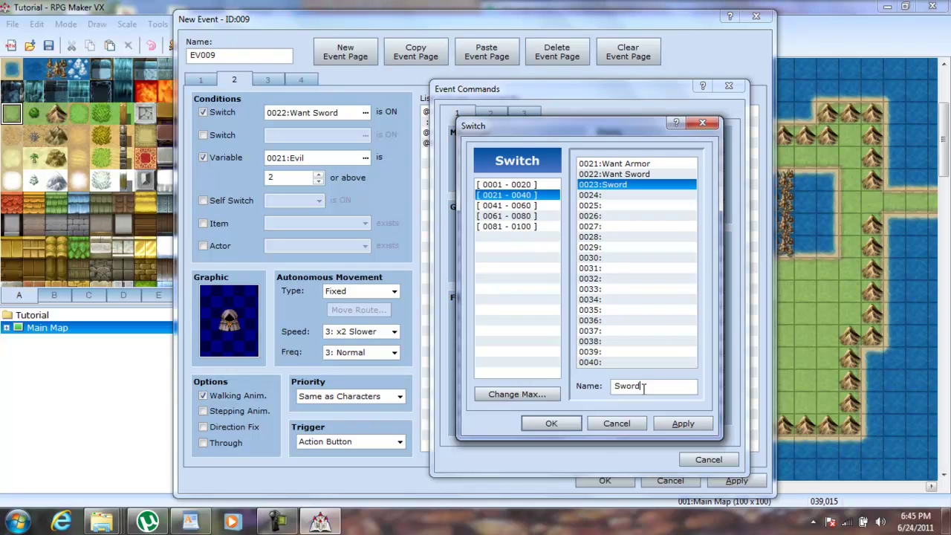
text(Reciee)
key(BackSpace)
text(vedm)
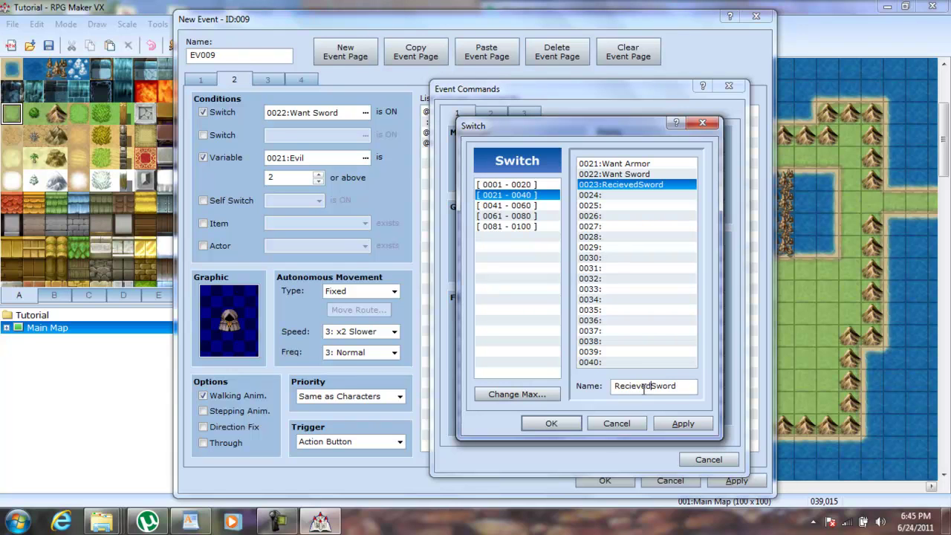
key(BackSpace)
text(n)
key(BackSpace)
Name switch 0024 "Recieved Armor", reusing a copy of switch 0023's name, and apply the names.
key(ctrl+a)
key(ctrl+c)
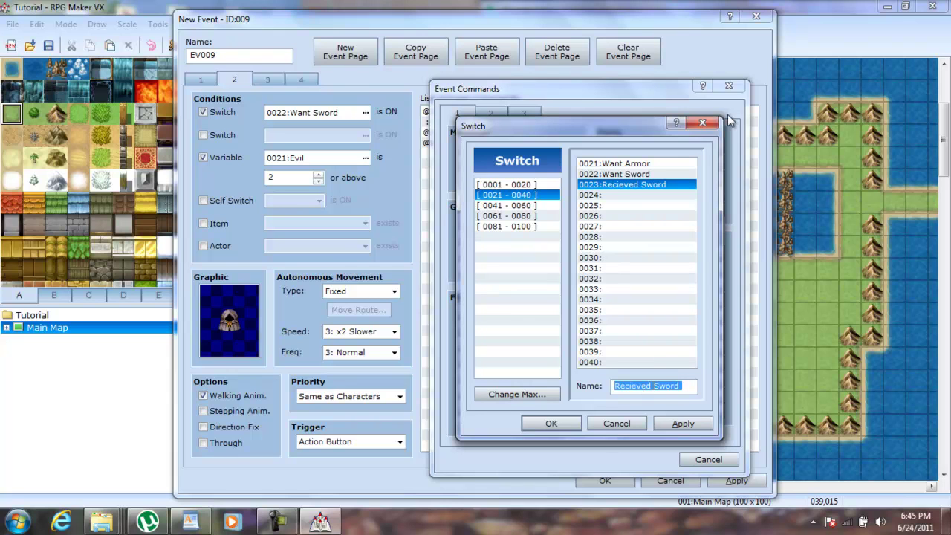
click(623, 186)
click(626, 196)
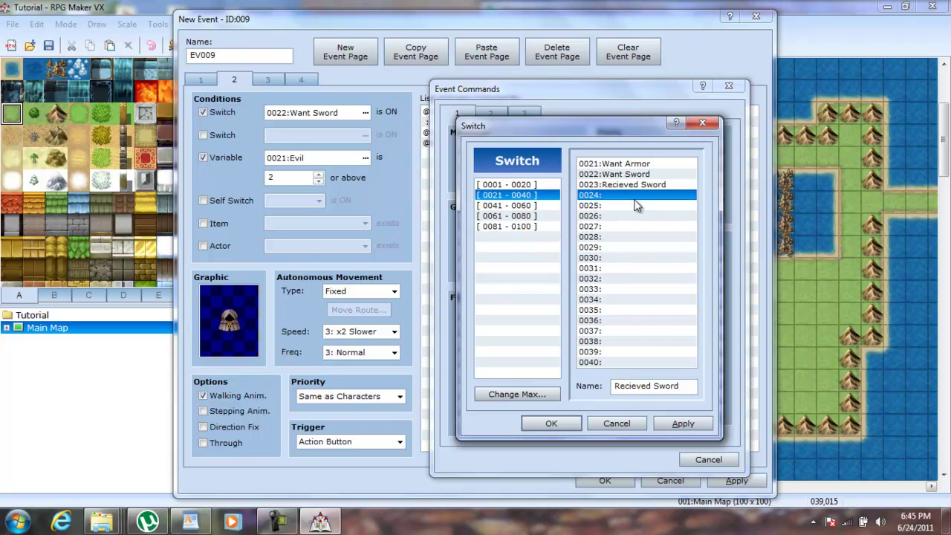
click(656, 387)
key(ctrl+v)
key(BackSpace)
key(BackSpace)
key(BackSpace)
key(BackSpace)
key(BackSpace)
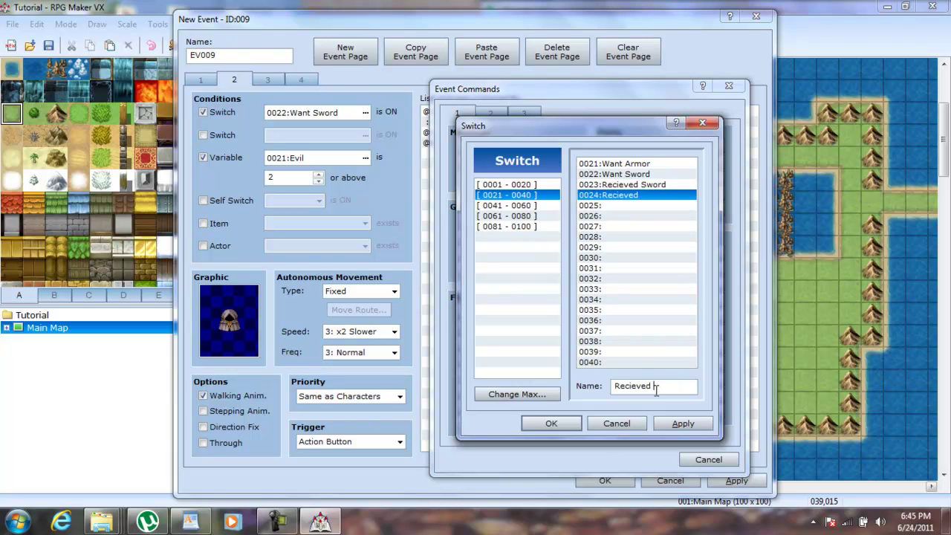
text(Armor)
click(683, 423)
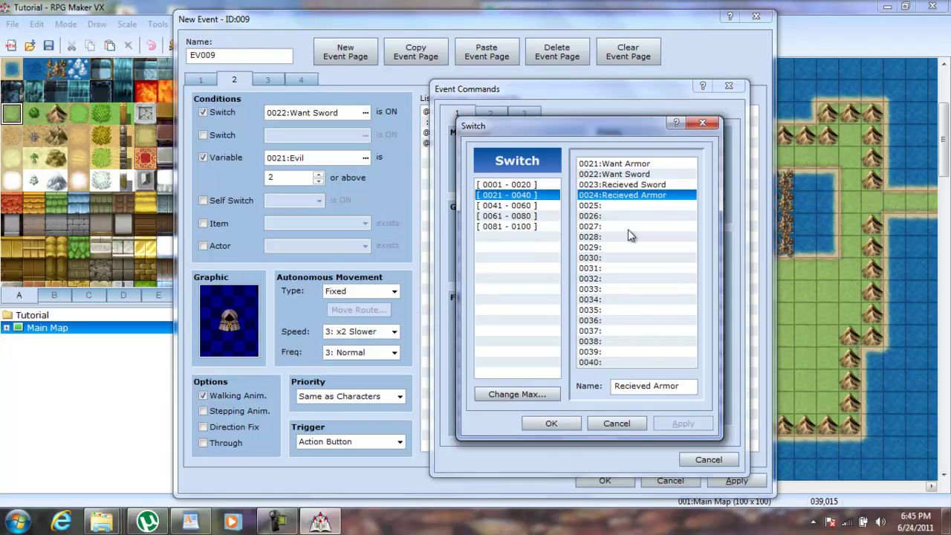
Choose switch 0023:Recieved Sword for page 2's Control Switches command and add it with the operation ON.
click(631, 184)
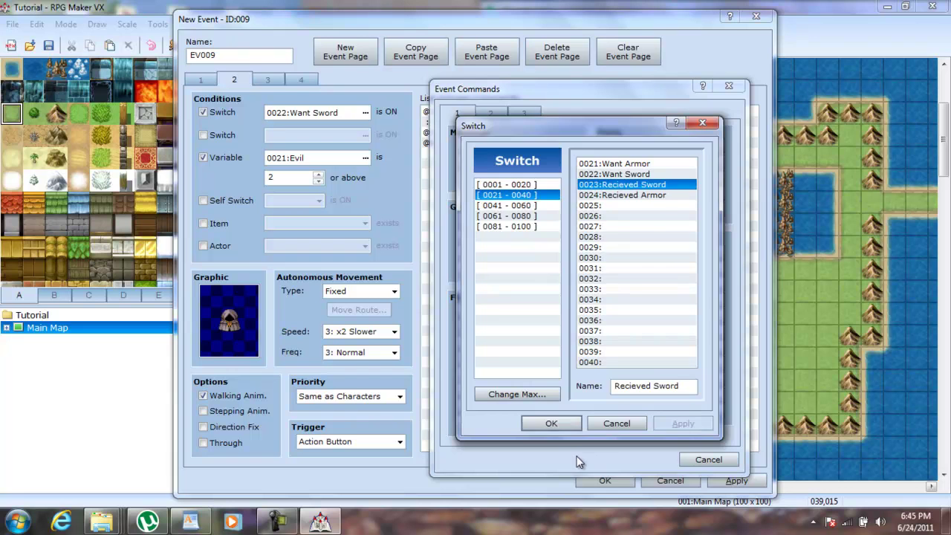
click(551, 423)
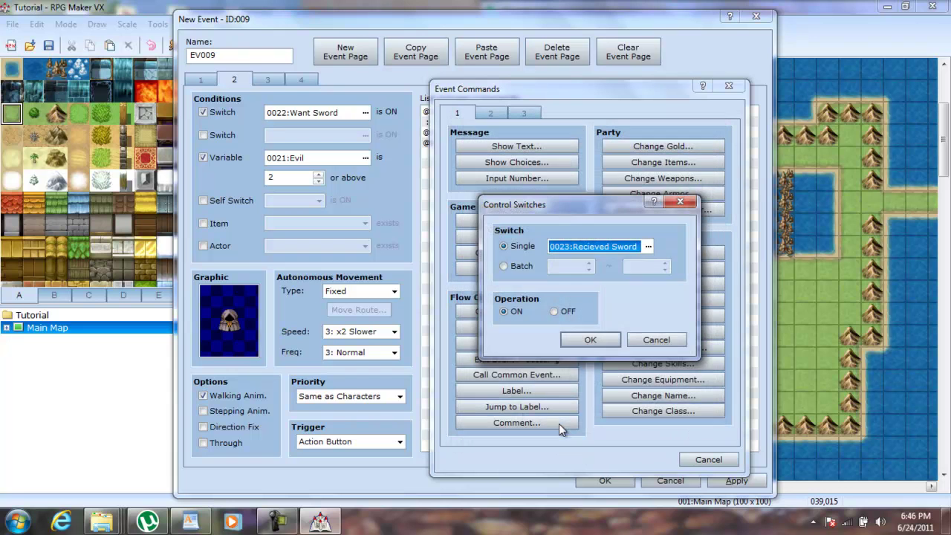
click(612, 341)
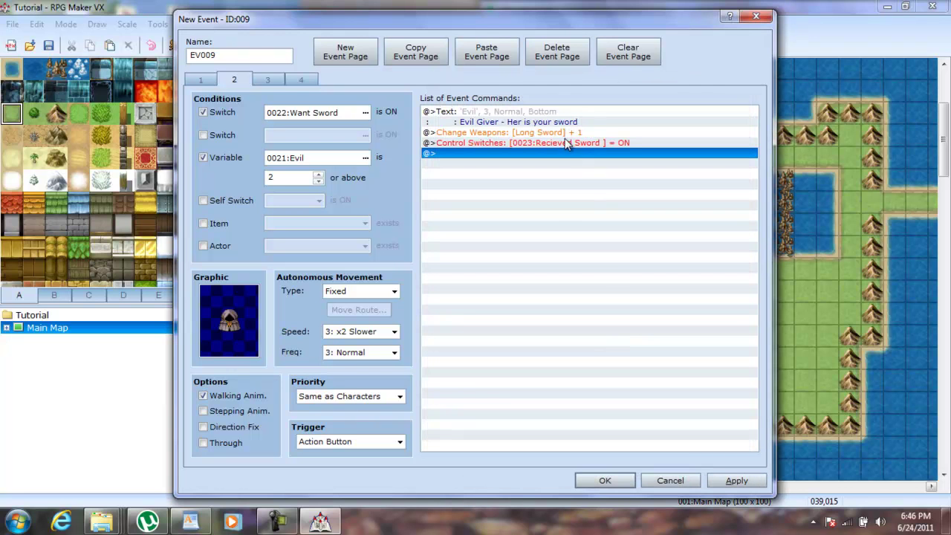
click(445, 123)
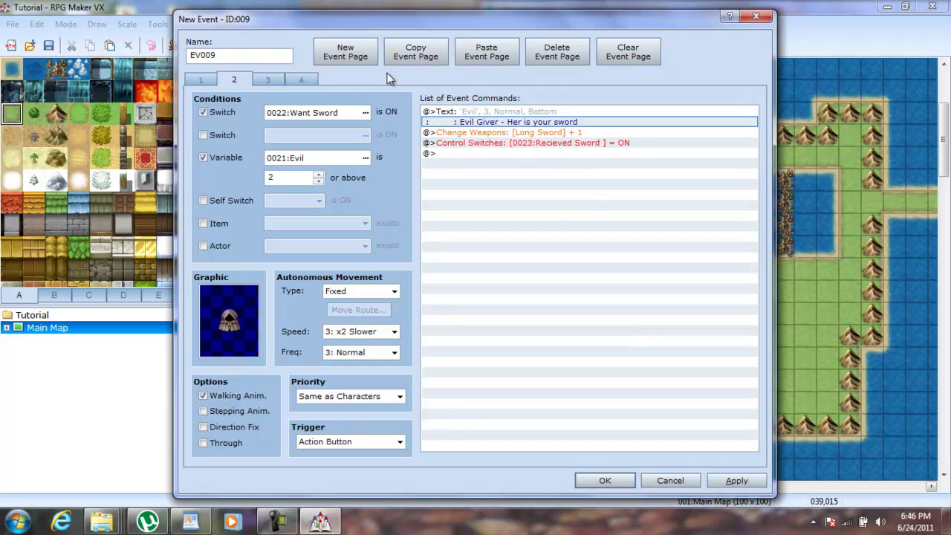
Delete the current event page 3 and insert a copy of page 2 as the new page 3.
click(269, 79)
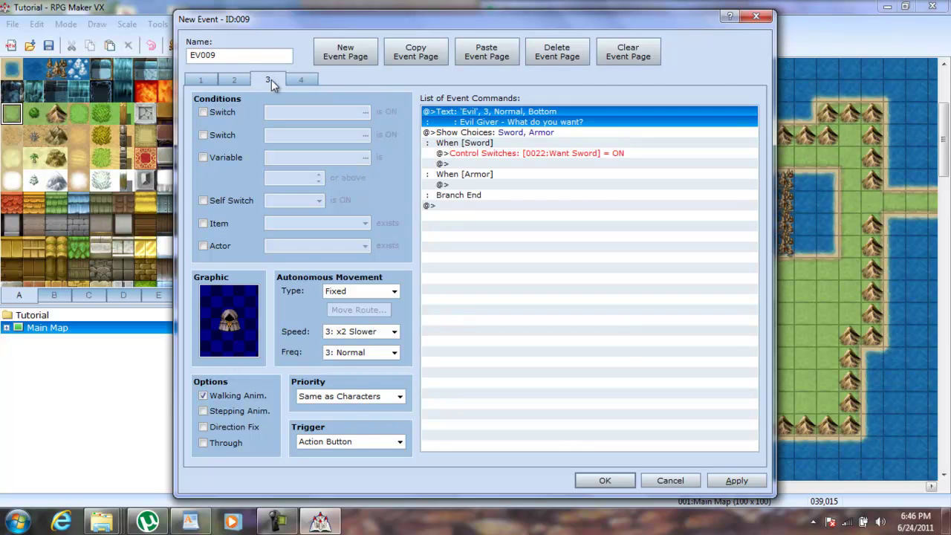
click(550, 55)
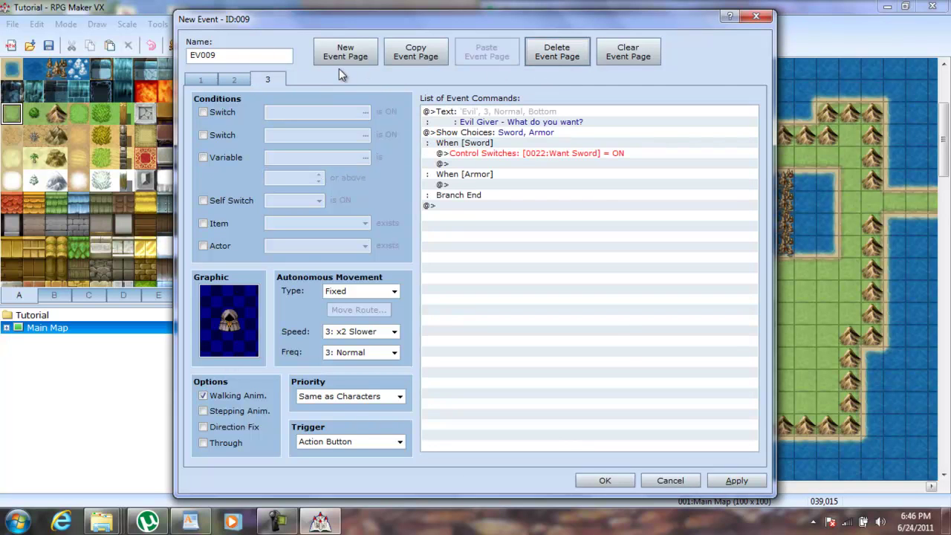
click(236, 79)
click(415, 48)
click(486, 57)
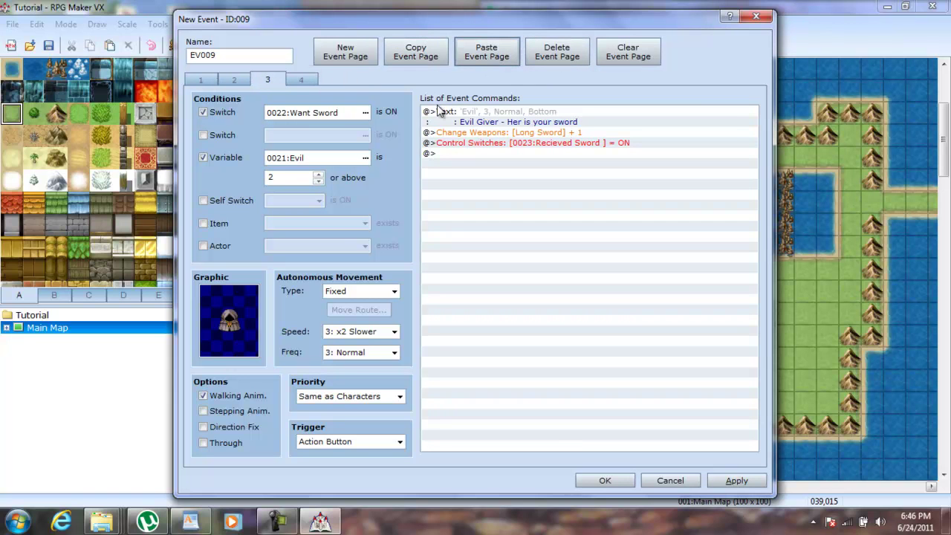
Set page 3's conditions to switch 0021:Want Armor ON and variable 0021:Evil at 3 or above.
click(365, 112)
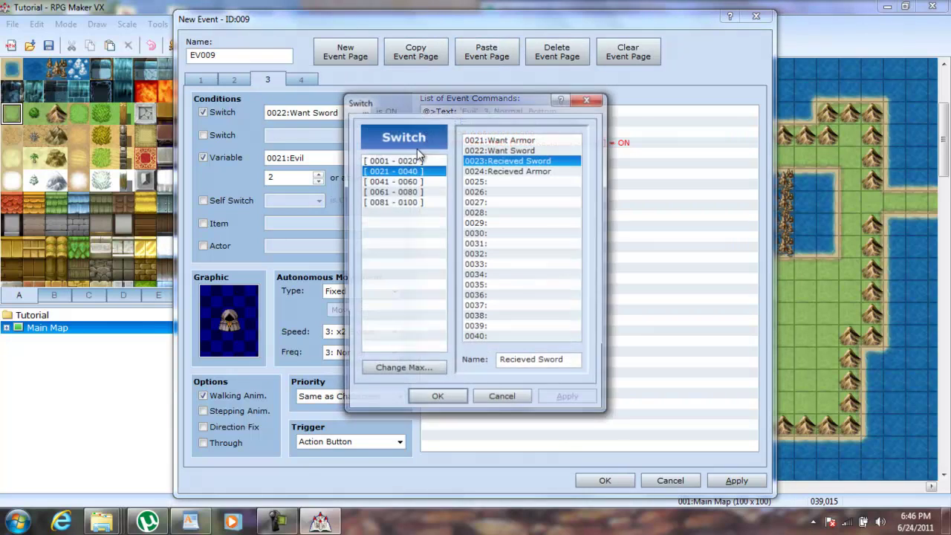
click(494, 141)
double_click(494, 140)
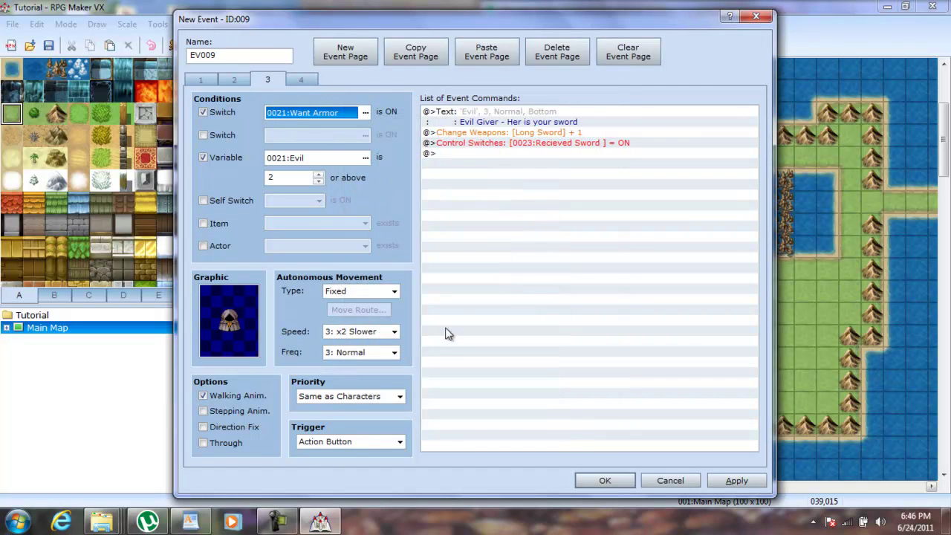
click(297, 176)
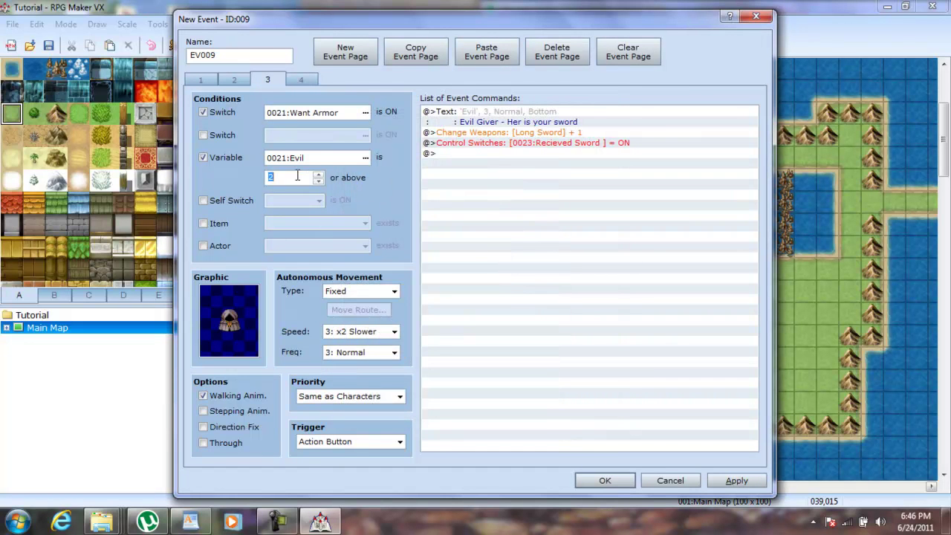
text(3)
right_click(479, 134)
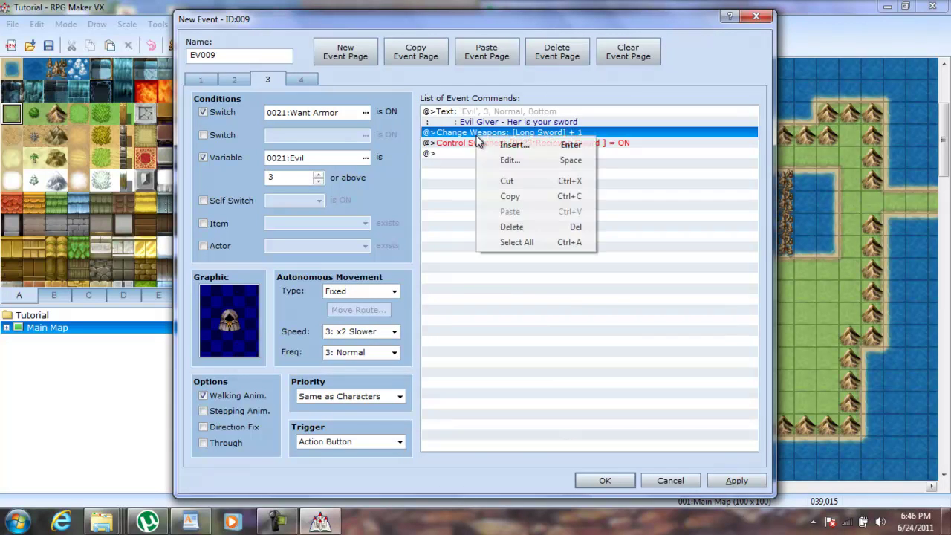
click(509, 161)
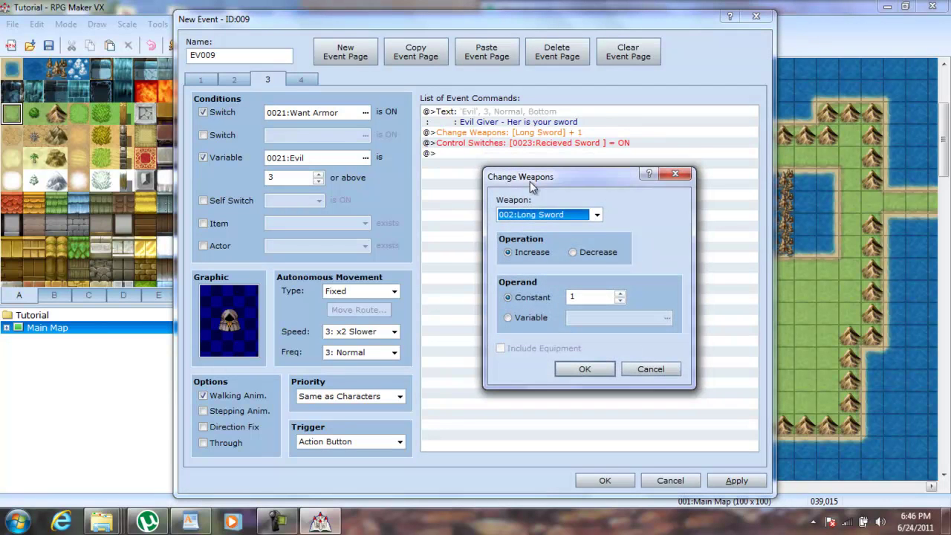
click(566, 214)
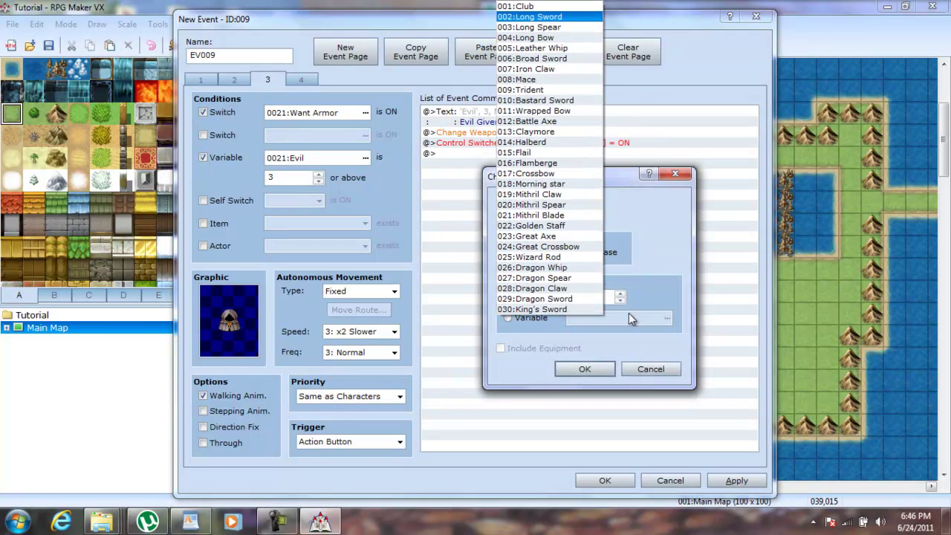
click(673, 369)
click(647, 369)
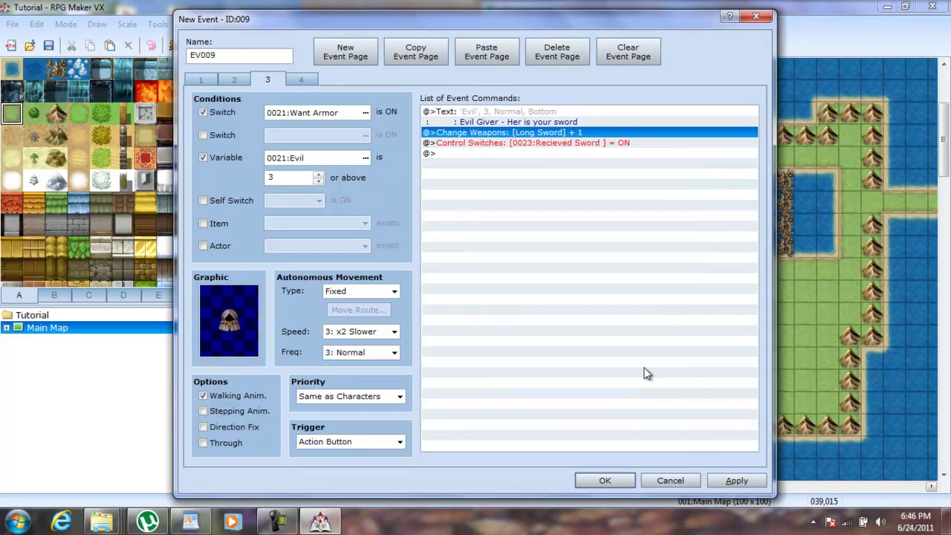
Delete the Change Weapons and Control Switches commands from page 3.
key(Delete)
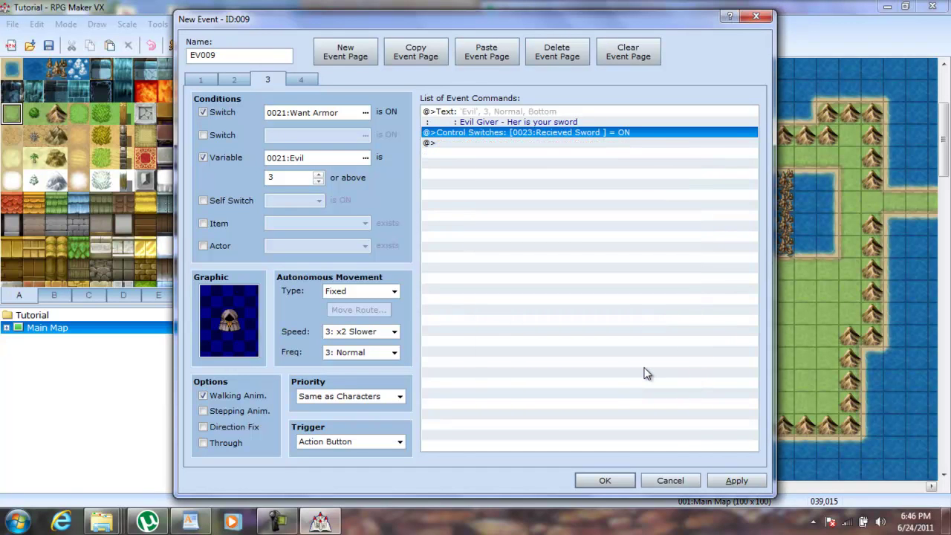
key(Delete)
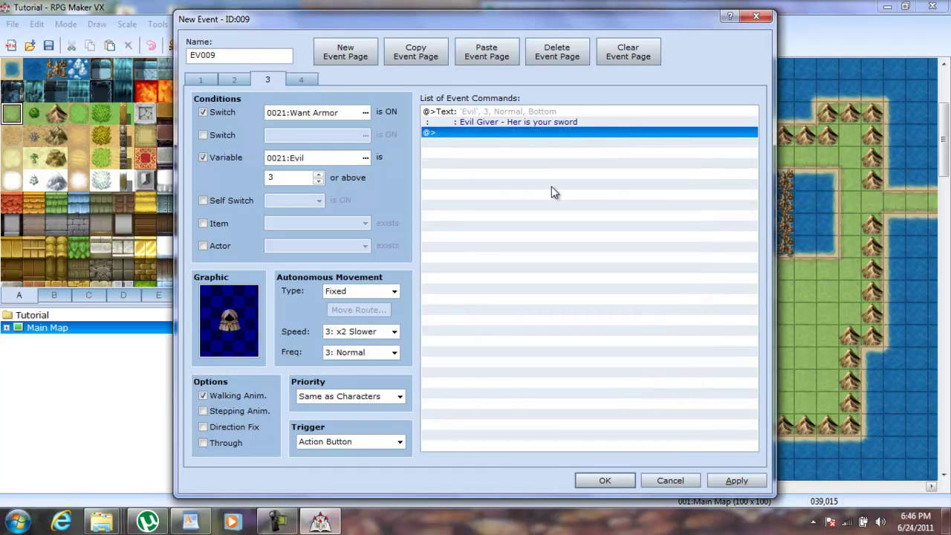
Change page 3's message text to "Evil Giver - Here is your Armor".
right_click(493, 123)
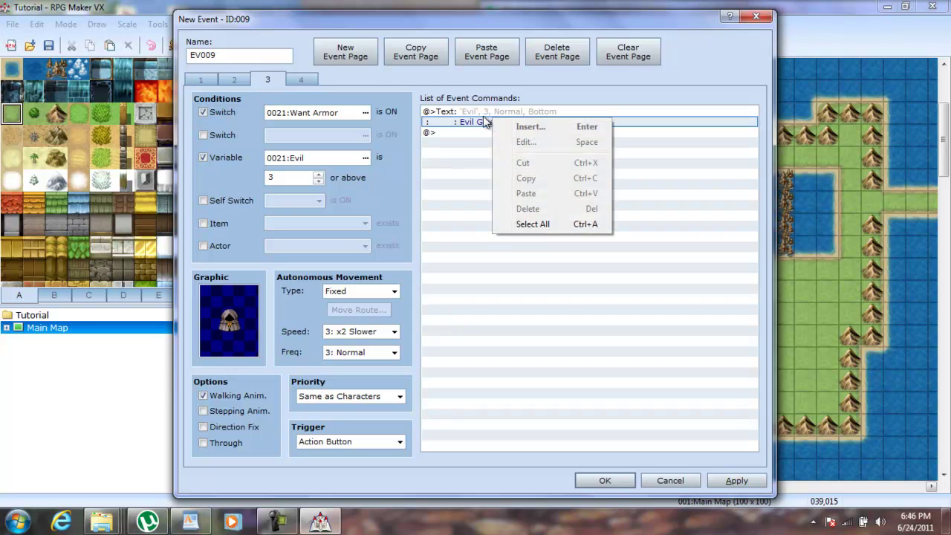
right_click(479, 117)
click(511, 135)
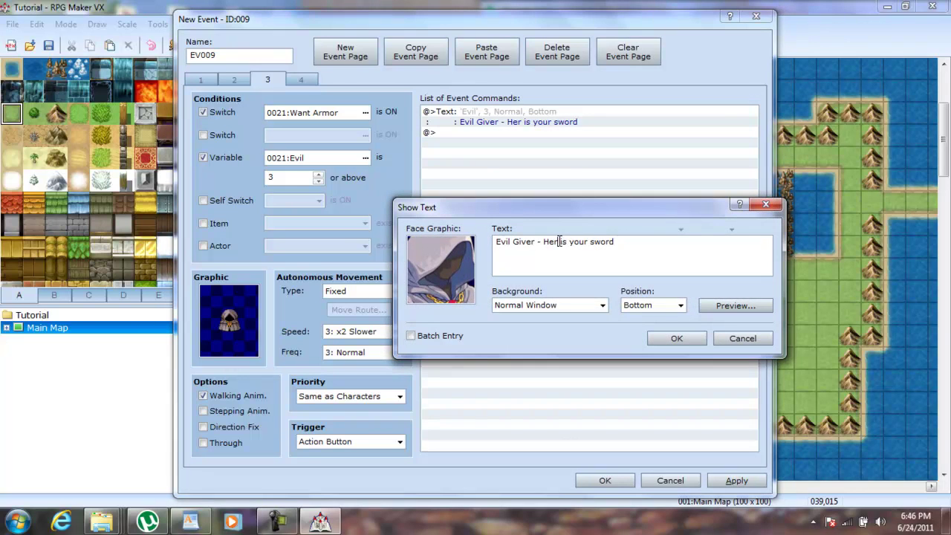
click(558, 241)
text(e)
key(Right)
key(Right)
key(Right)
key(BackSpace)
key(BackSpace)
key(BackSpace)
key(BackSpace)
key(BackSpace)
text(Armor)
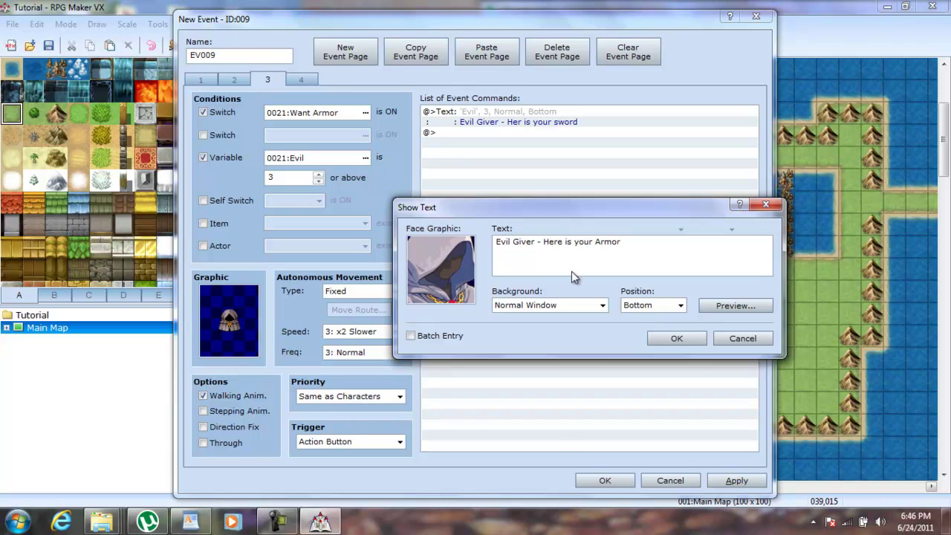
click(666, 338)
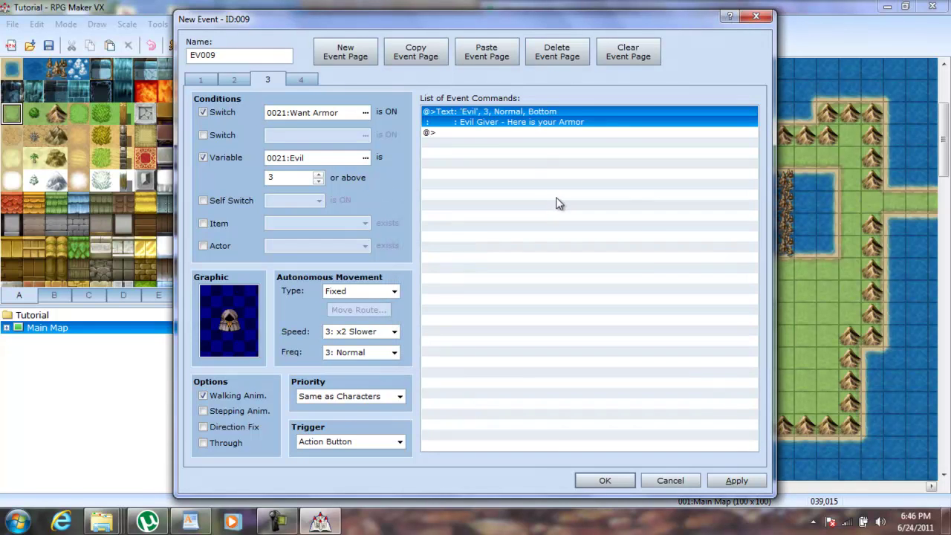
Add a Control Switches command to page 3 that turns switch 0024:Recieved Armor ON.
double_click(524, 134)
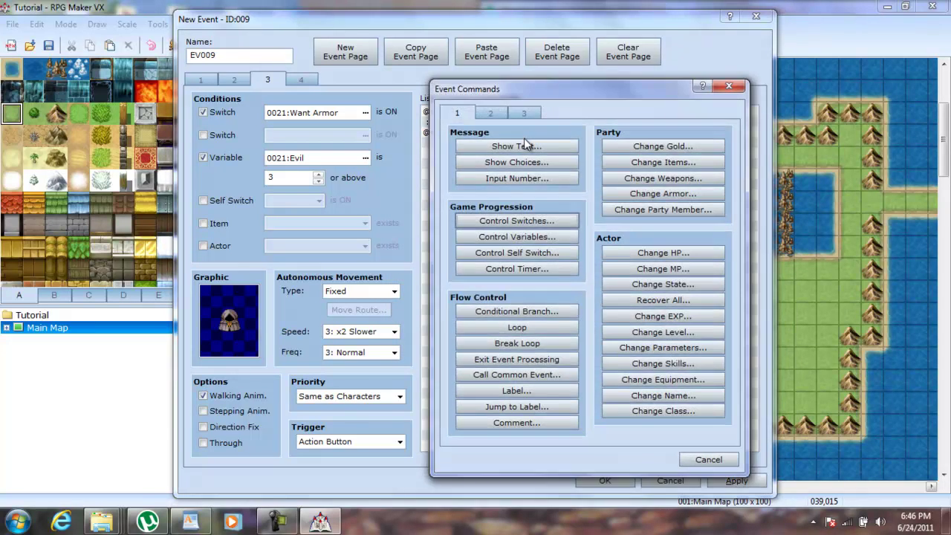
click(543, 221)
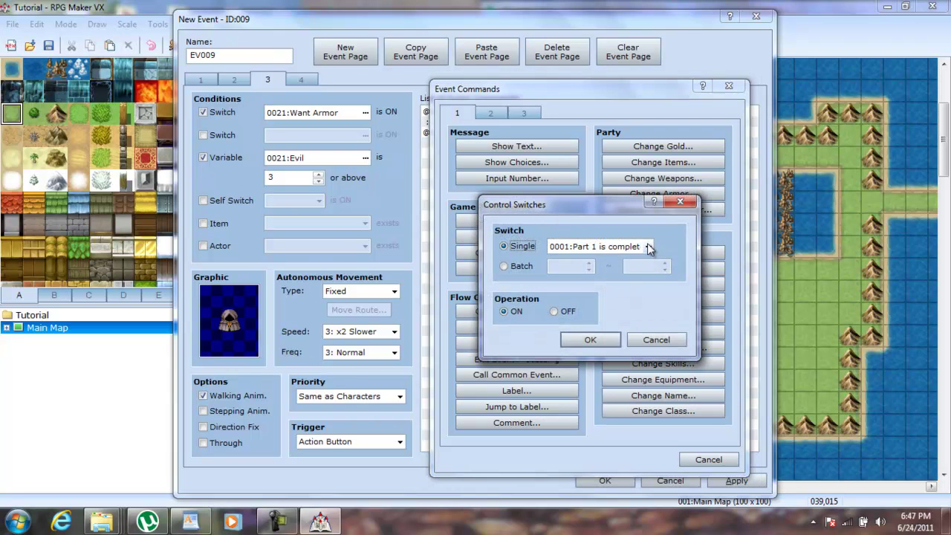
click(647, 246)
click(624, 196)
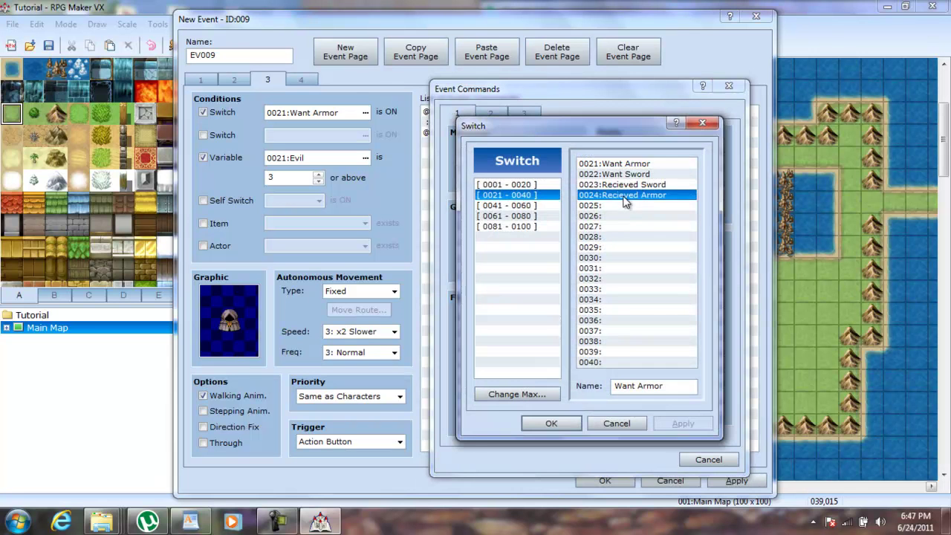
click(550, 423)
click(572, 346)
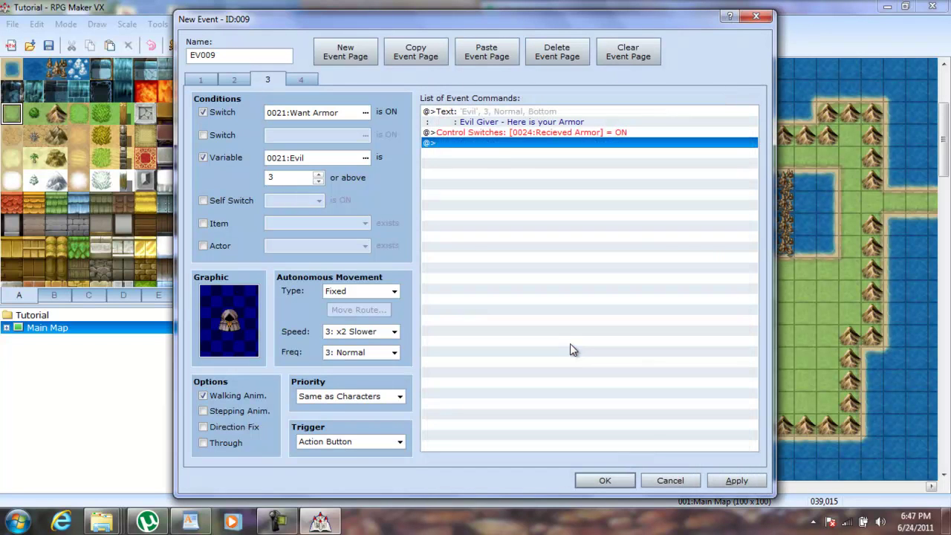
Insert a Change Armor command before page 3's Control Switches command, increasing 001:Leather Shield by a constant 1.
right_click(482, 136)
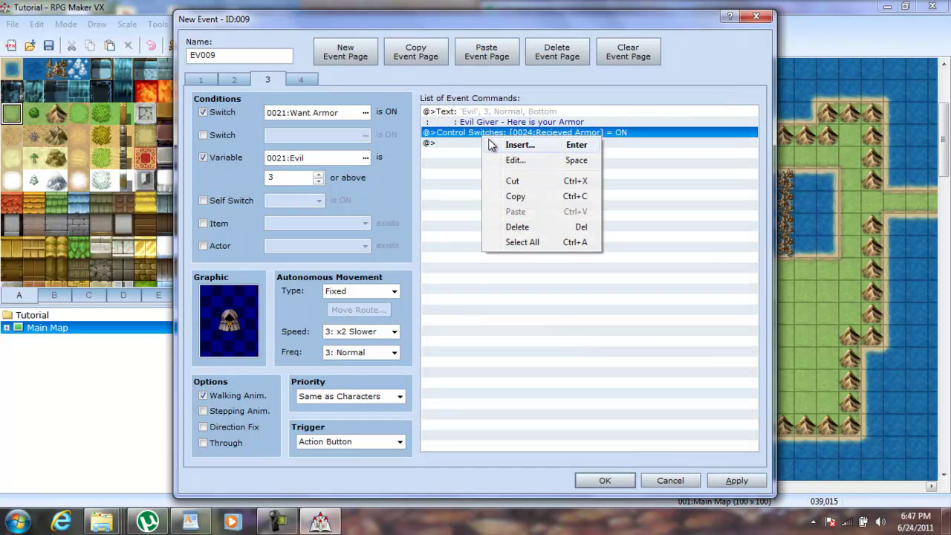
click(493, 141)
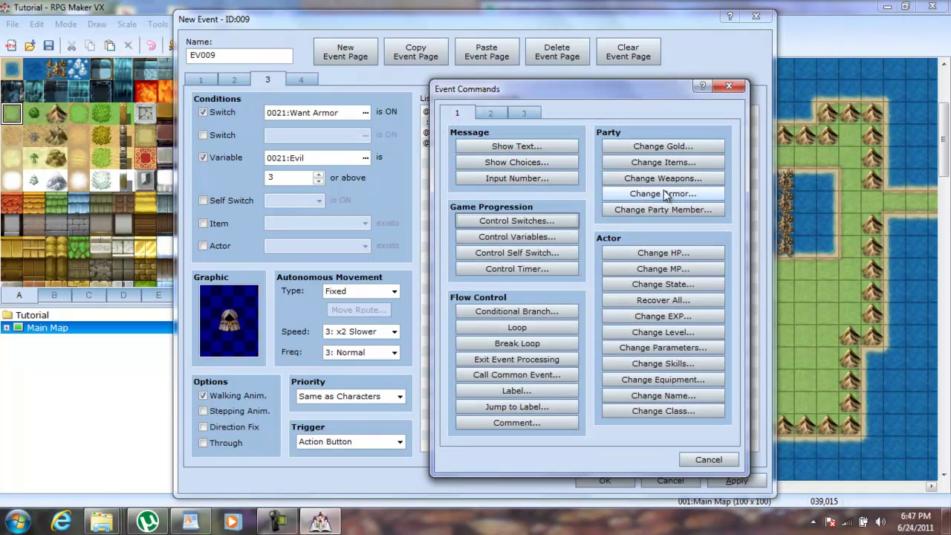
click(666, 193)
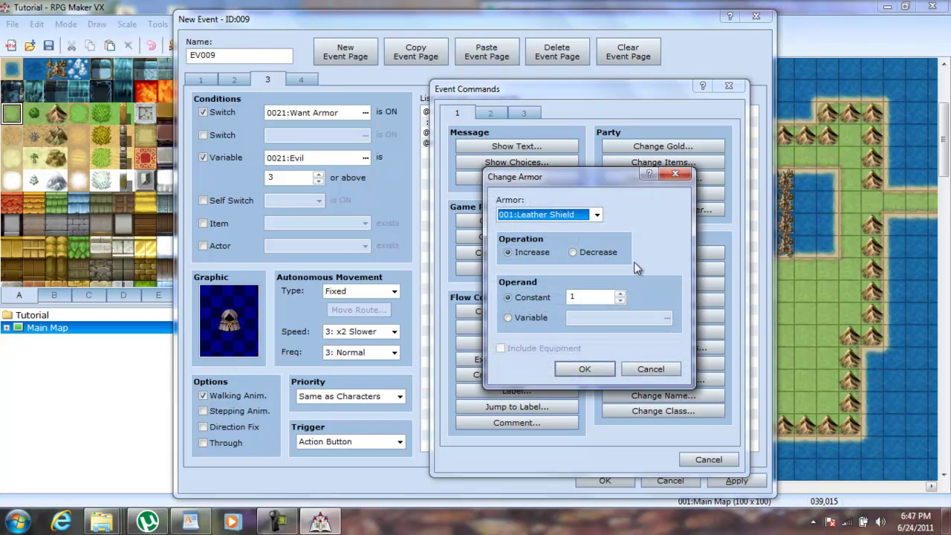
click(599, 364)
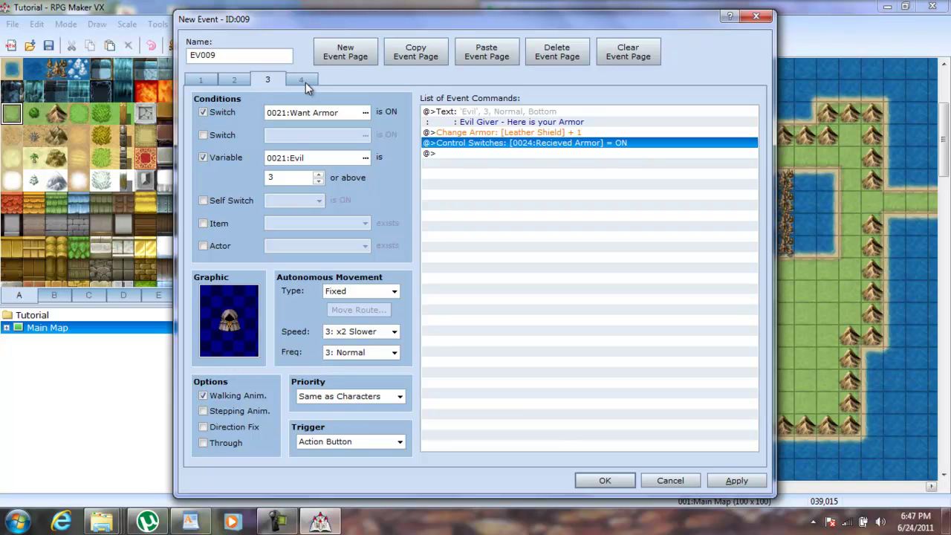
Add a Control Switches command to the Armor choice branch on page 1 that turns switch 0021:Want Armor ON.
click(203, 80)
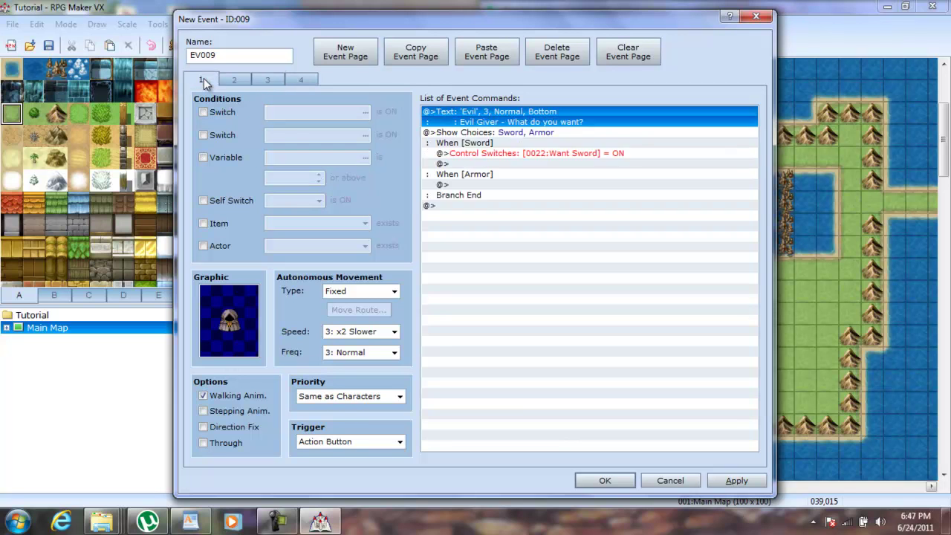
click(224, 78)
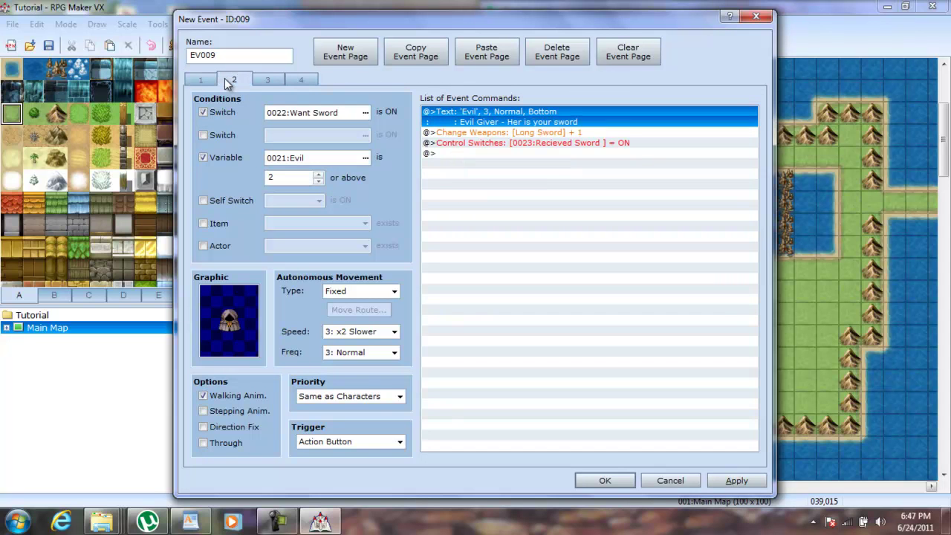
click(258, 82)
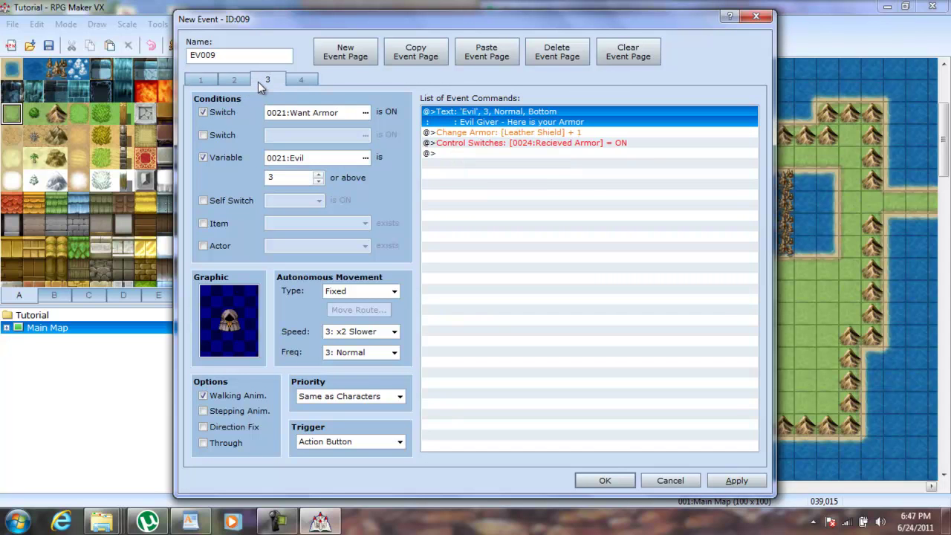
click(213, 79)
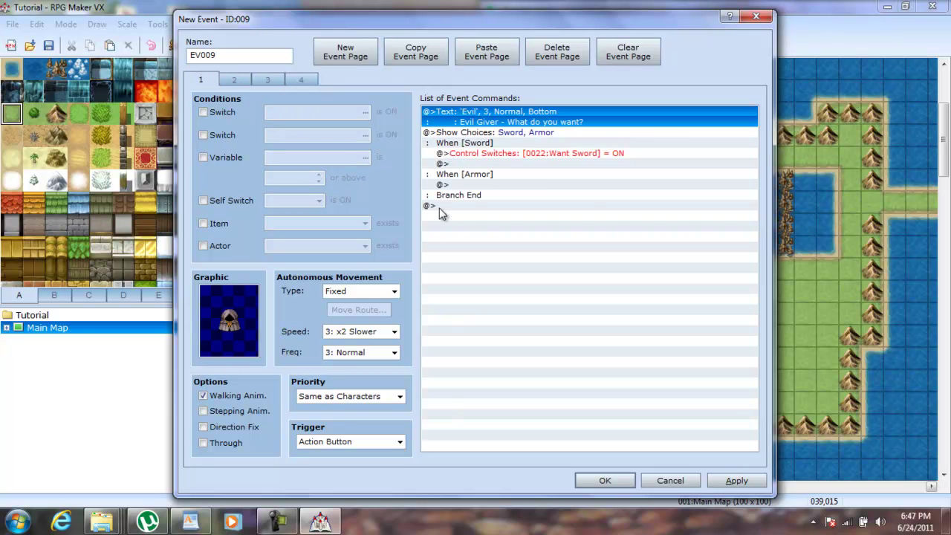
right_click(468, 188)
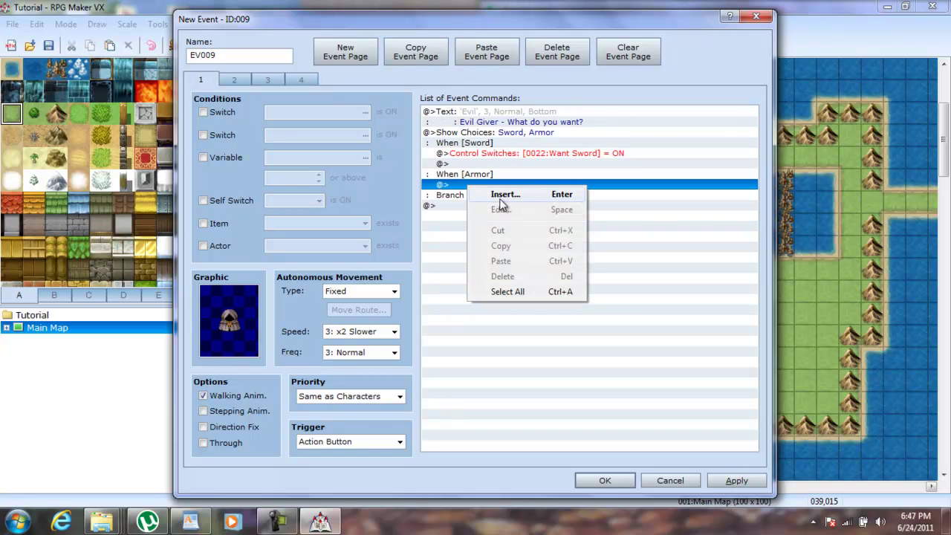
click(502, 197)
click(514, 222)
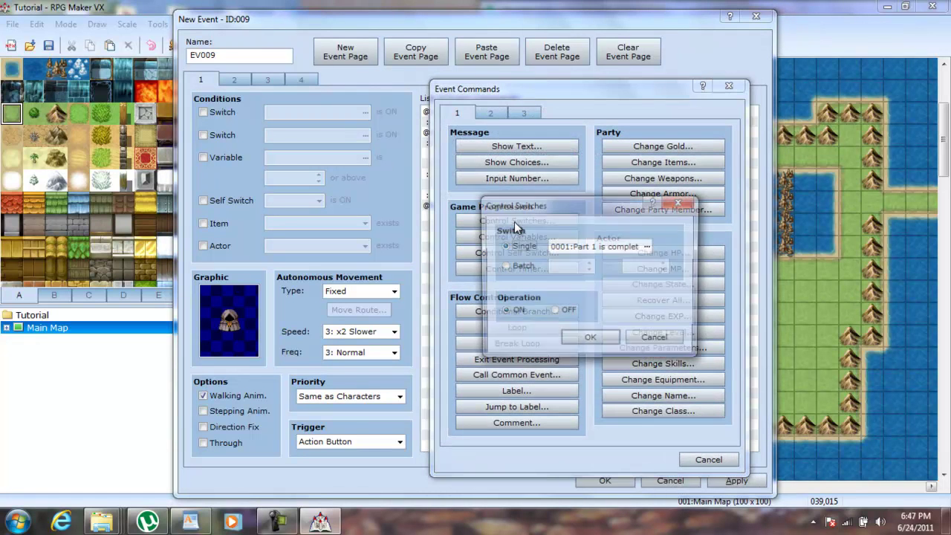
click(648, 246)
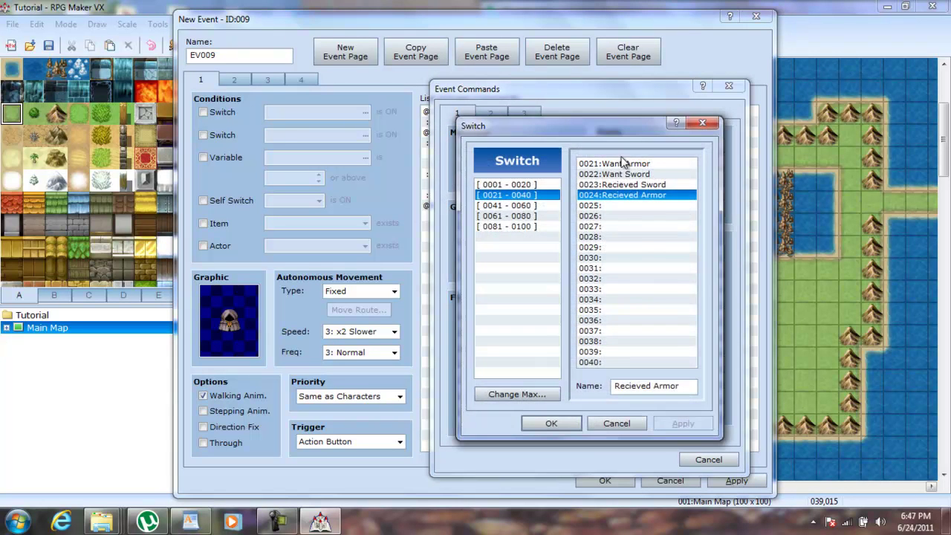
click(625, 166)
double_click(625, 167)
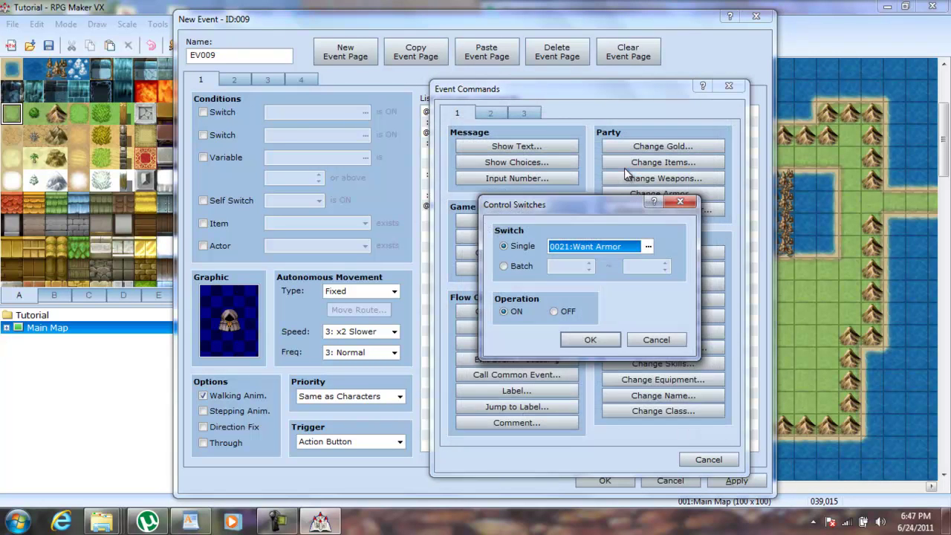
click(586, 343)
Set page 4's condition to switch 0024:Recieved Armor ON.
click(276, 84)
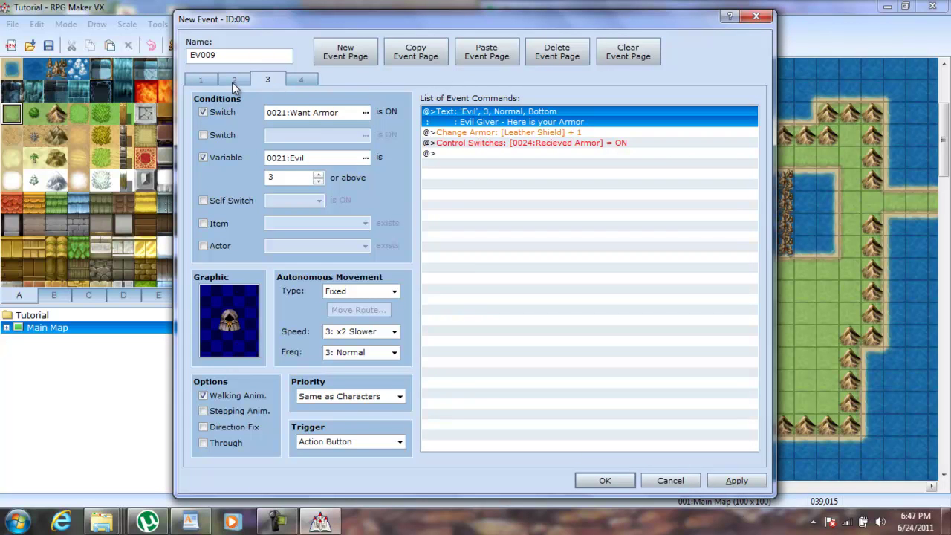
click(317, 78)
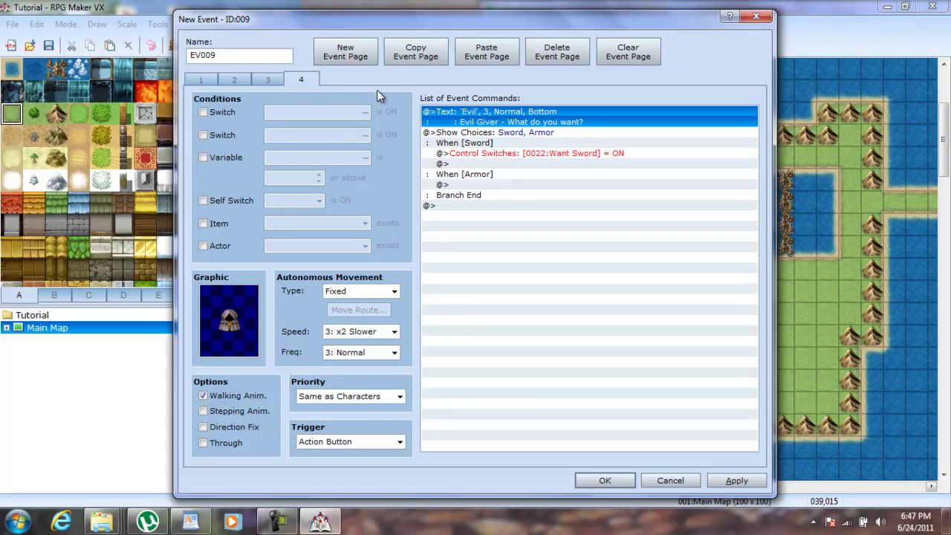
click(220, 112)
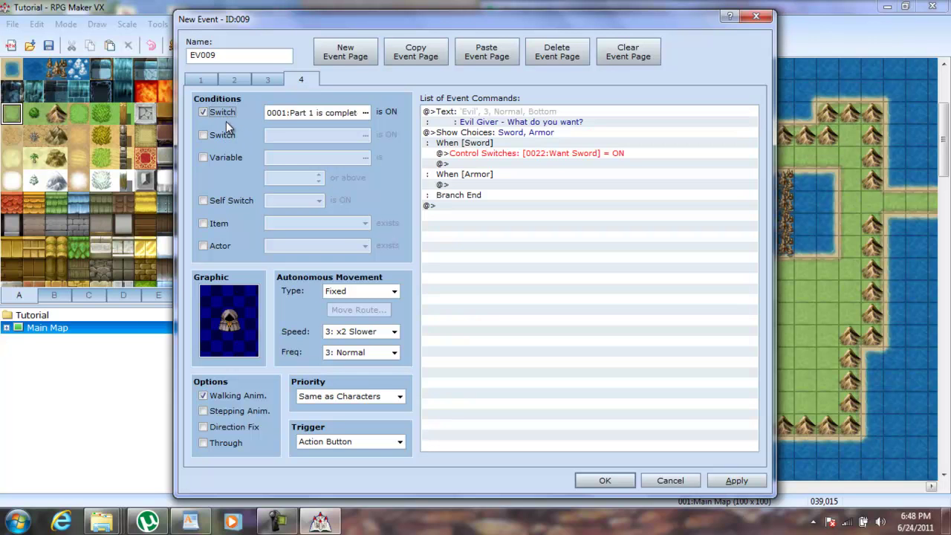
click(365, 112)
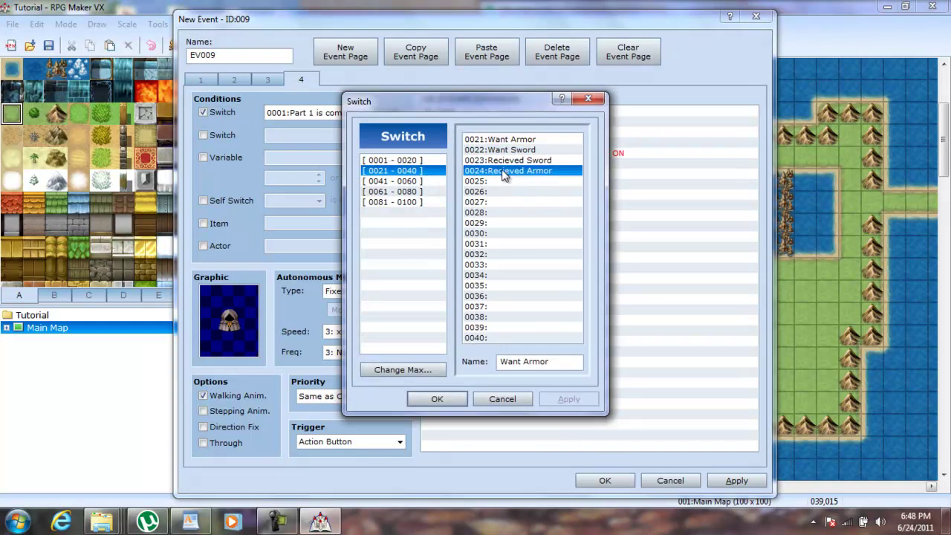
double_click(513, 170)
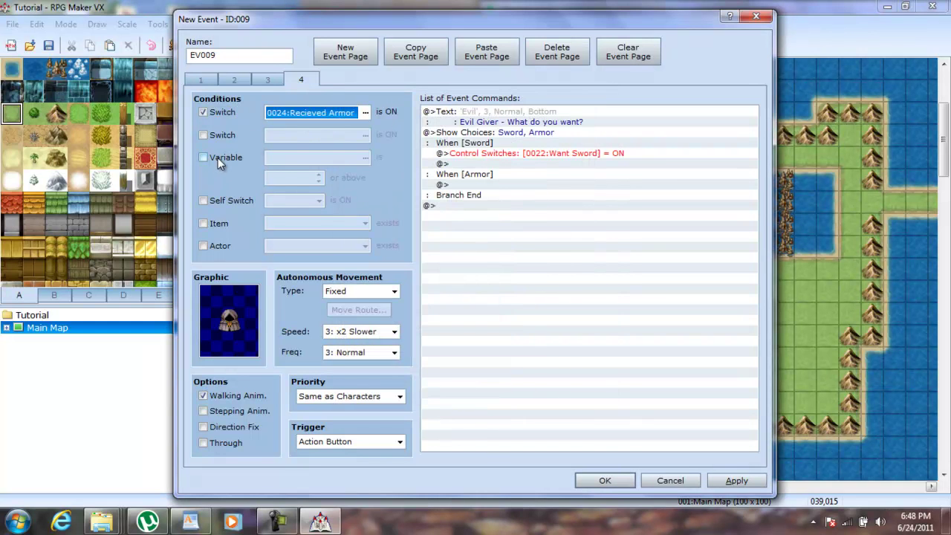
click(415, 50)
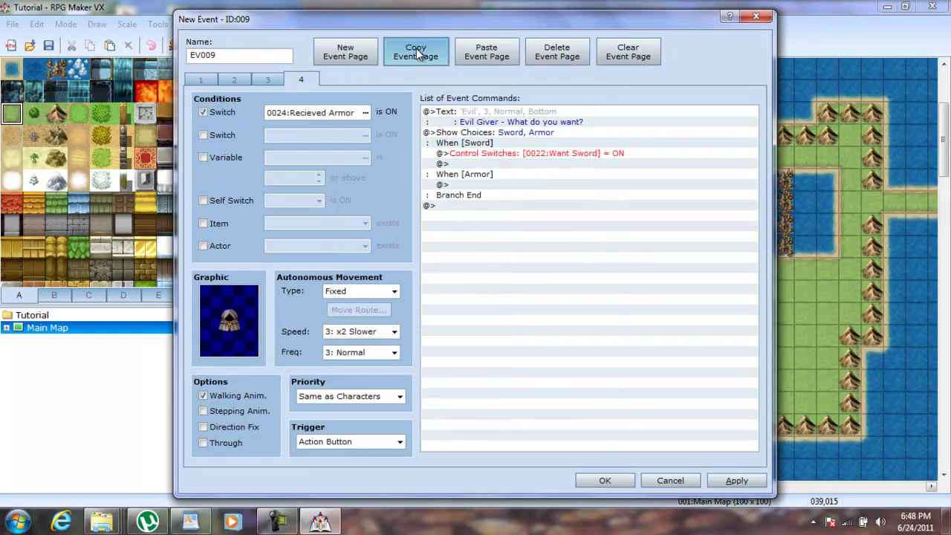
click(489, 49)
click(366, 113)
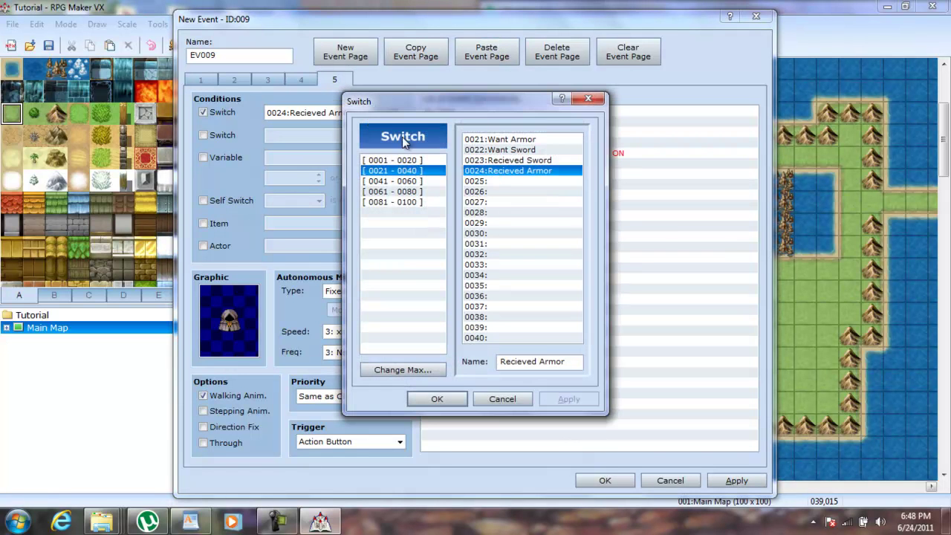
click(496, 400)
click(572, 57)
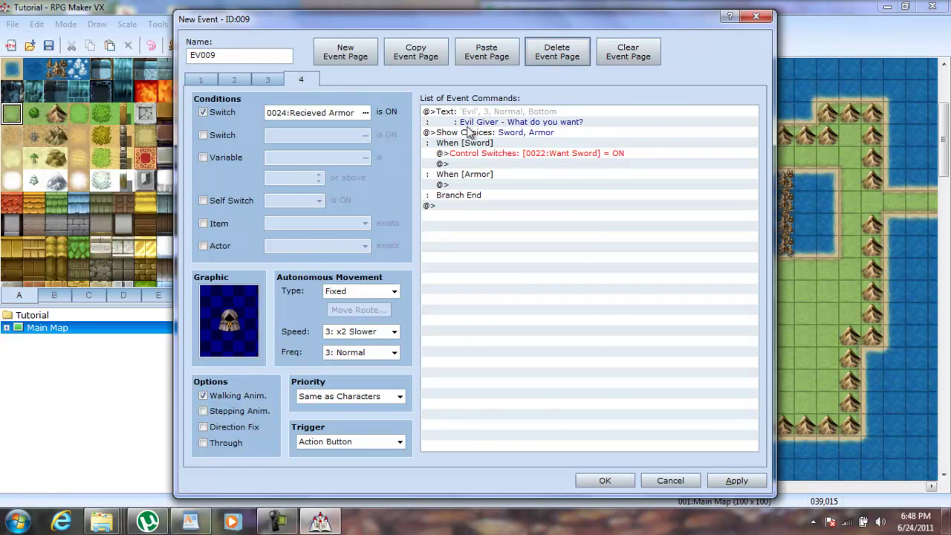
Delete the 0022:Want Sword Control Switches command from the Sword choice branch on page 4.
click(508, 138)
key(Down)
key(Delete)
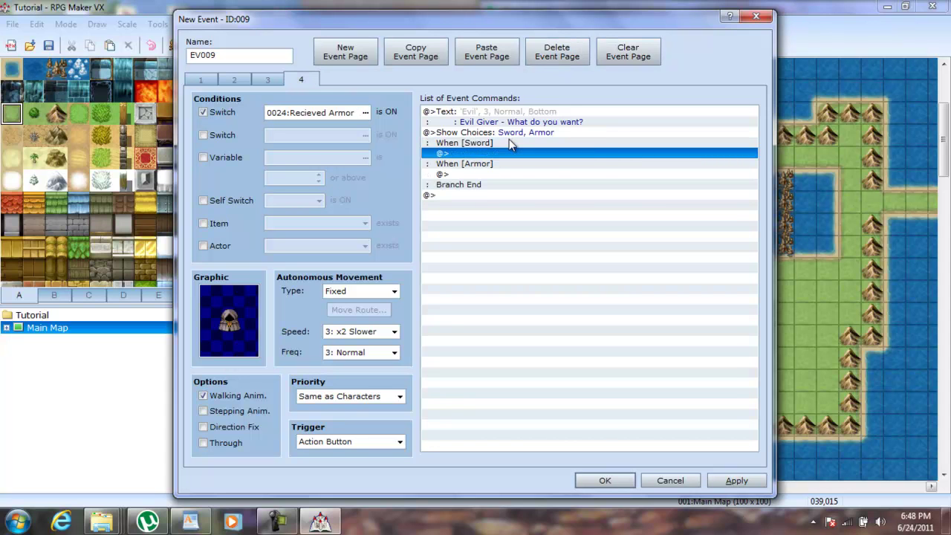
click(509, 139)
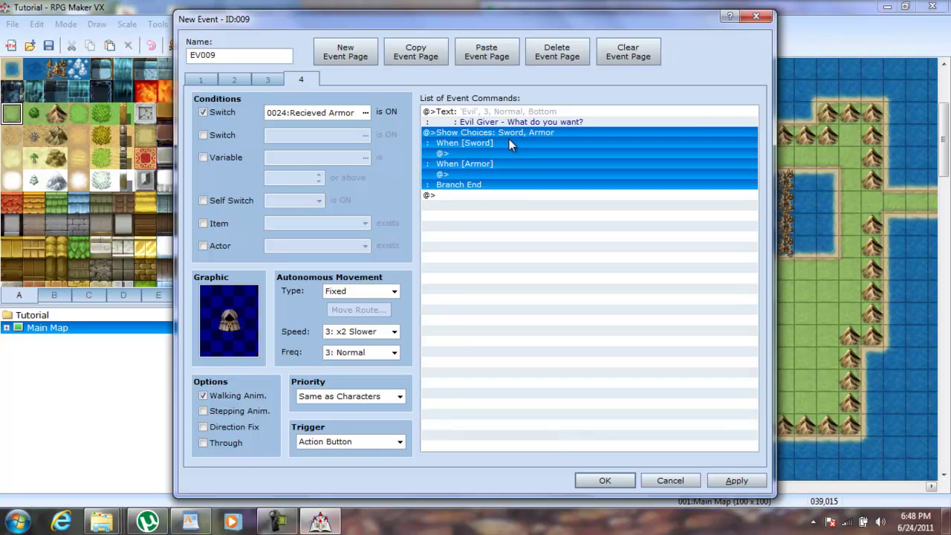
double_click(518, 194)
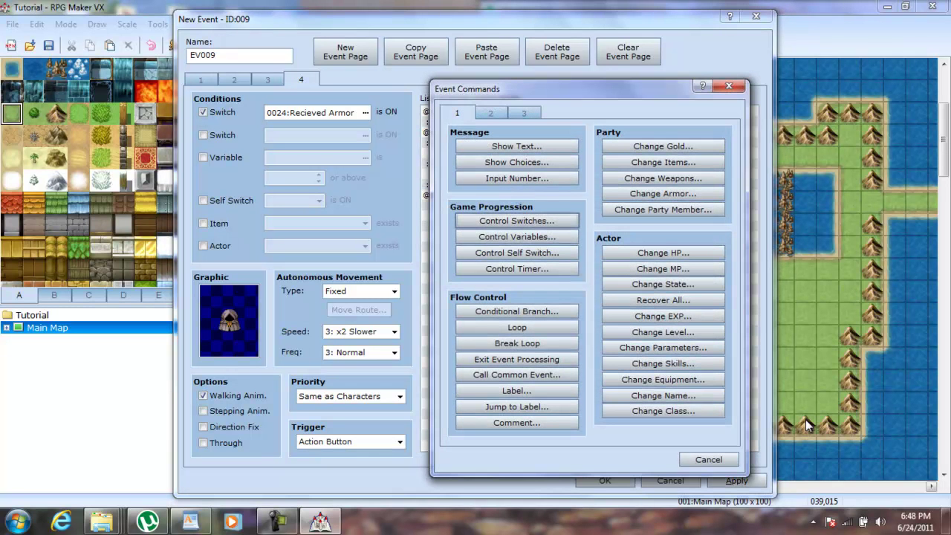
click(711, 460)
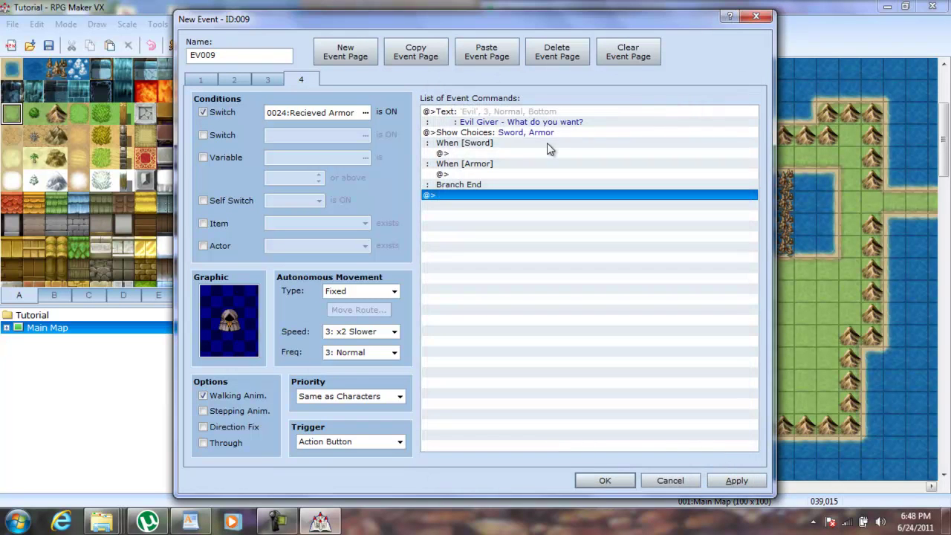
Copy the 0022:Want Sword Control Switches command from page 1 into the Sword choice branch on page 4.
click(547, 143)
key(Down)
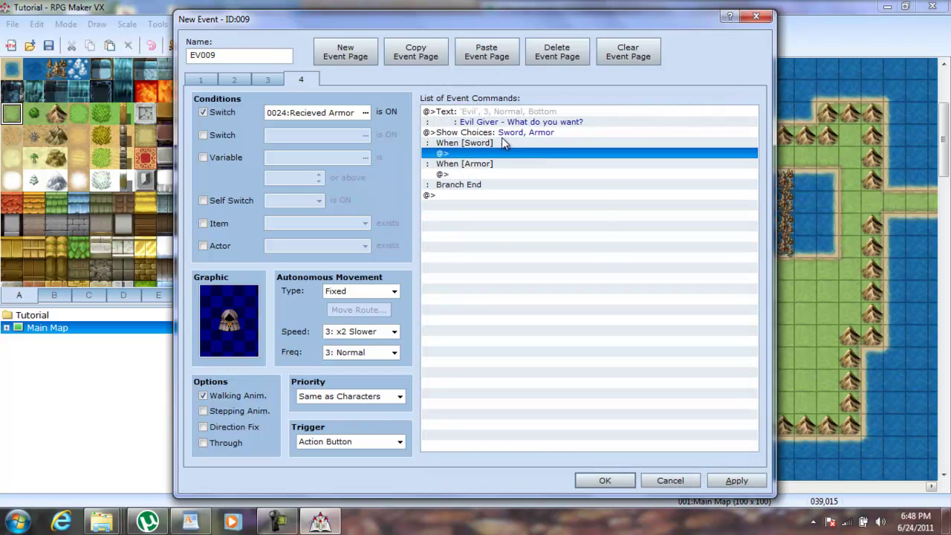
right_click(484, 153)
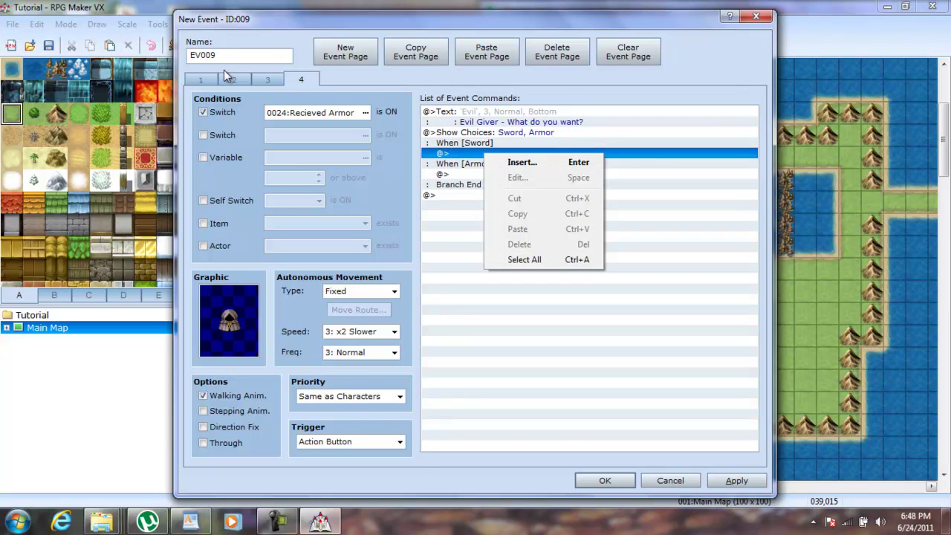
click(204, 72)
click(205, 74)
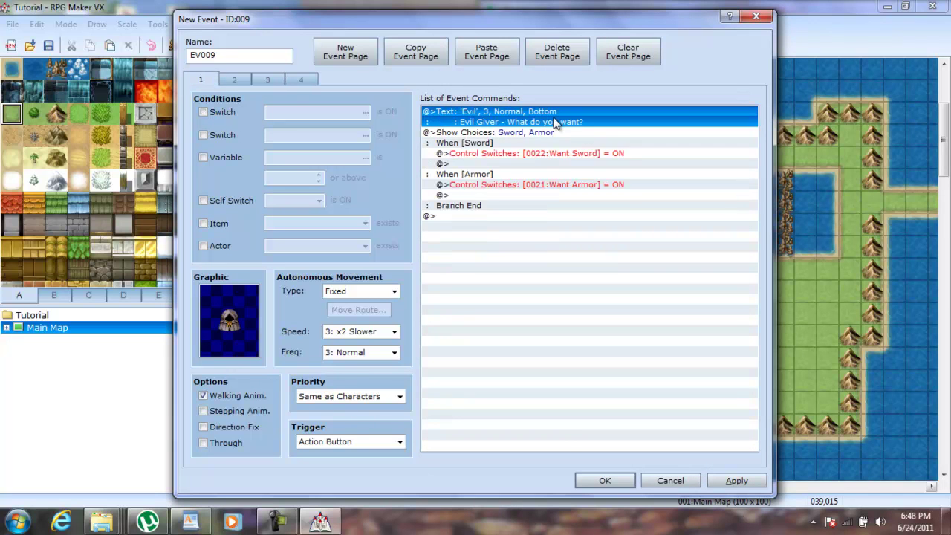
click(523, 154)
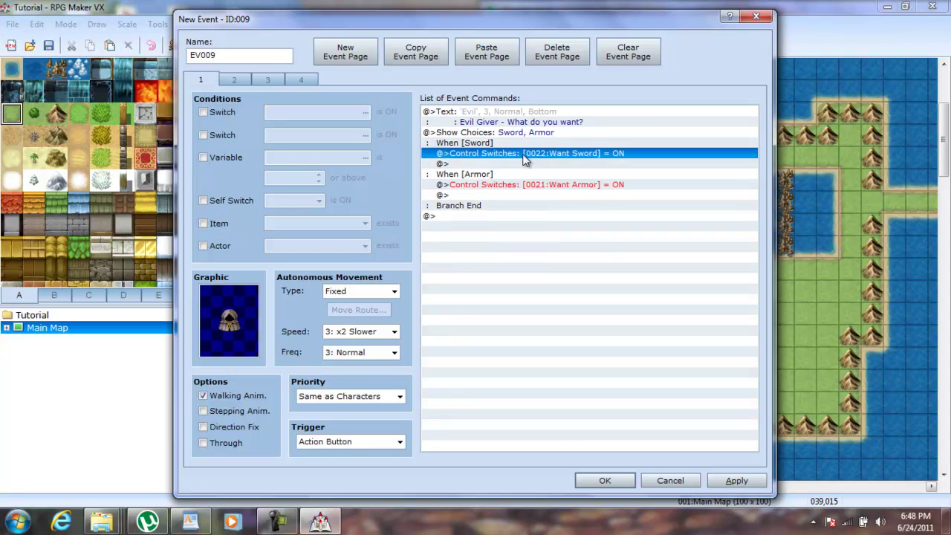
click(296, 80)
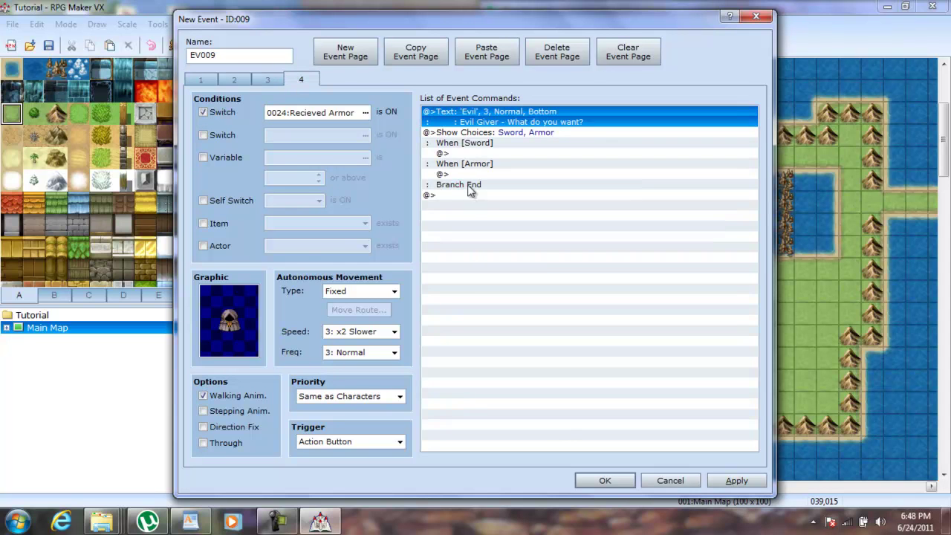
click(456, 153)
key(ctrl+v)
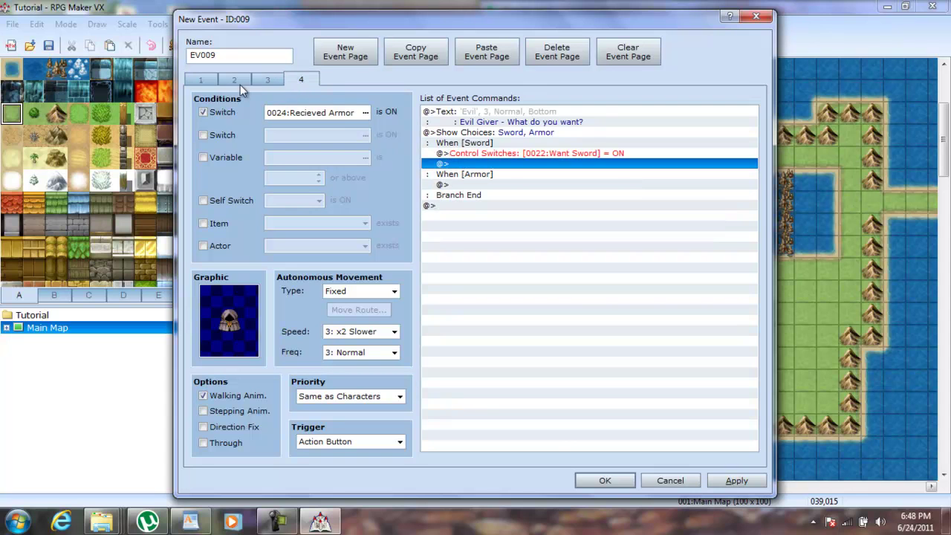
Copy the 0021:Want Armor Control Switches command from page 1 into the Armor choice branch on page 4.
click(198, 77)
click(459, 186)
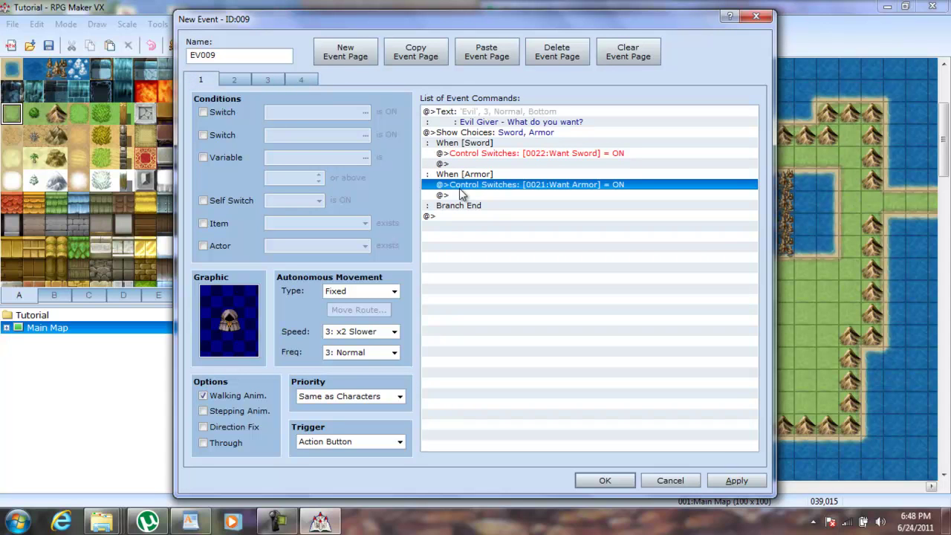
click(301, 80)
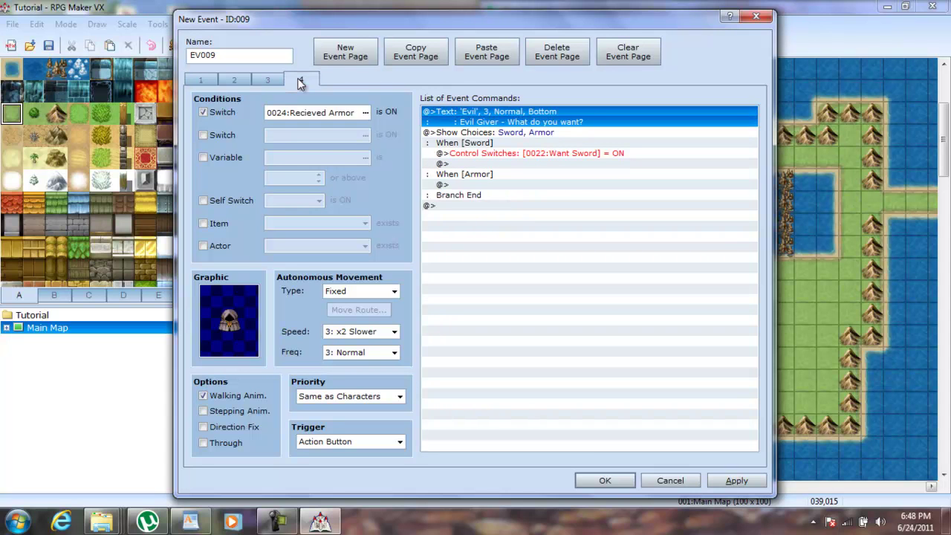
click(462, 176)
click(464, 183)
key(ctrl+v)
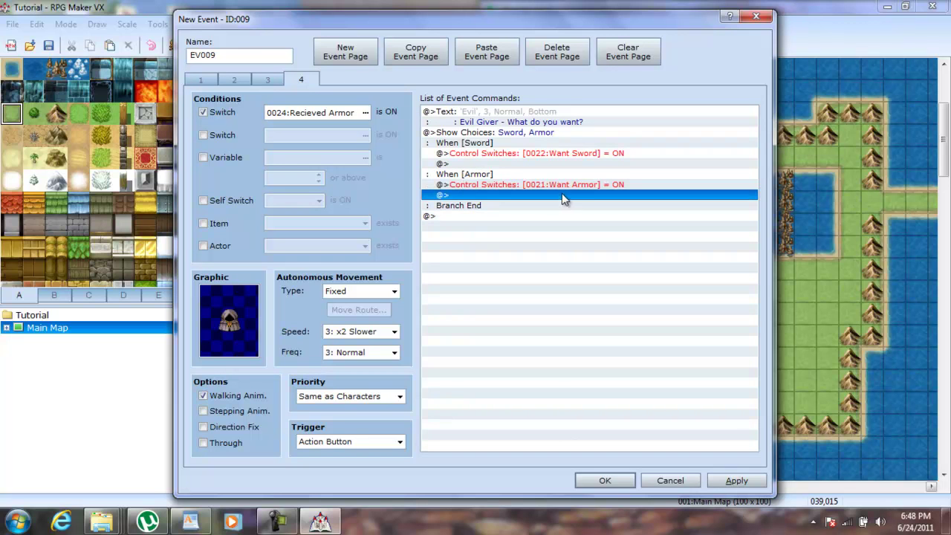
Duplicate page 4 as page 5 and set the new page's condition to switch 0023:Recieved Sword ON.
click(413, 53)
click(483, 56)
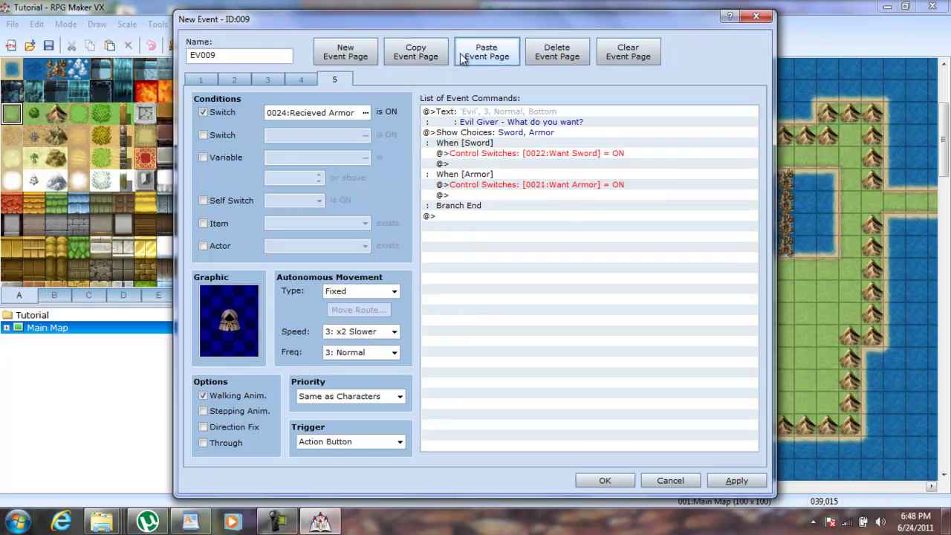
click(364, 112)
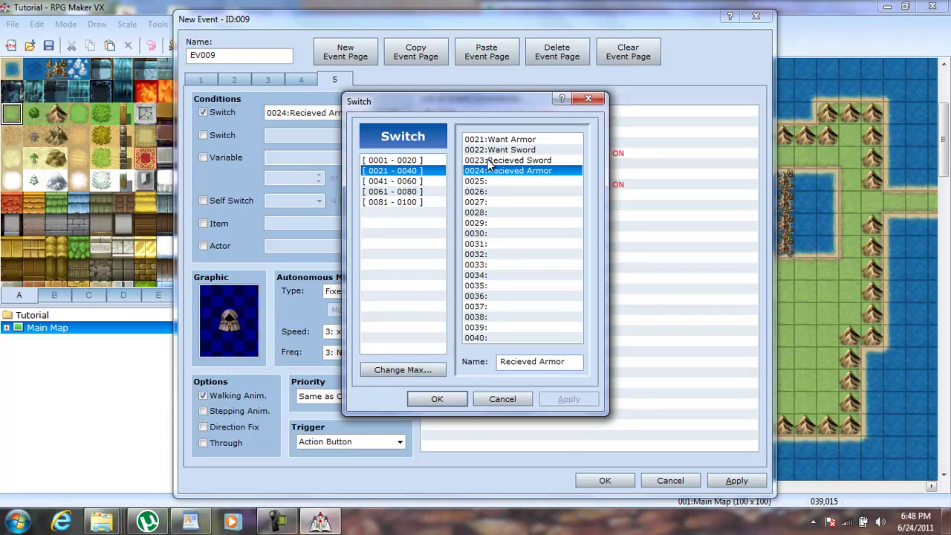
double_click(490, 161)
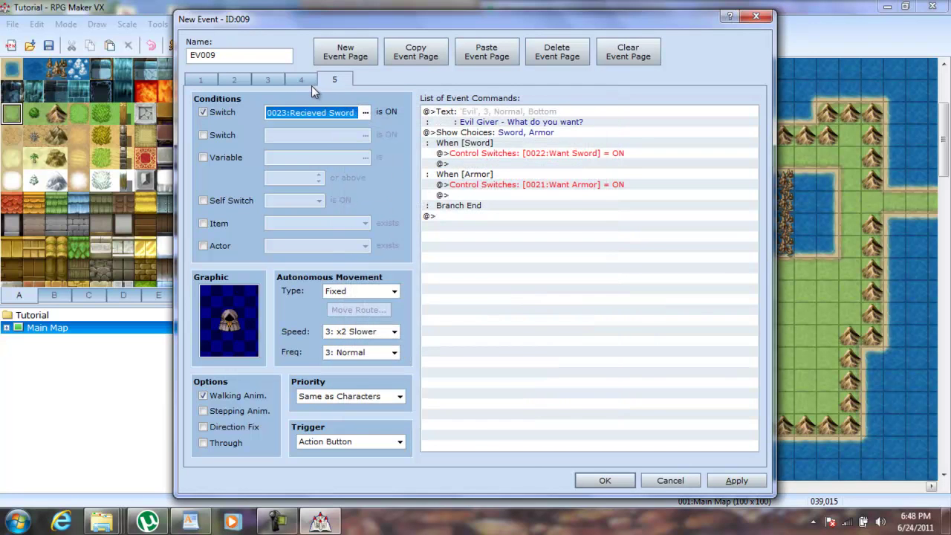
Add a Control Switches command turning 0021:Want Armor OFF after the choice branches on page 4.
click(306, 85)
click(446, 209)
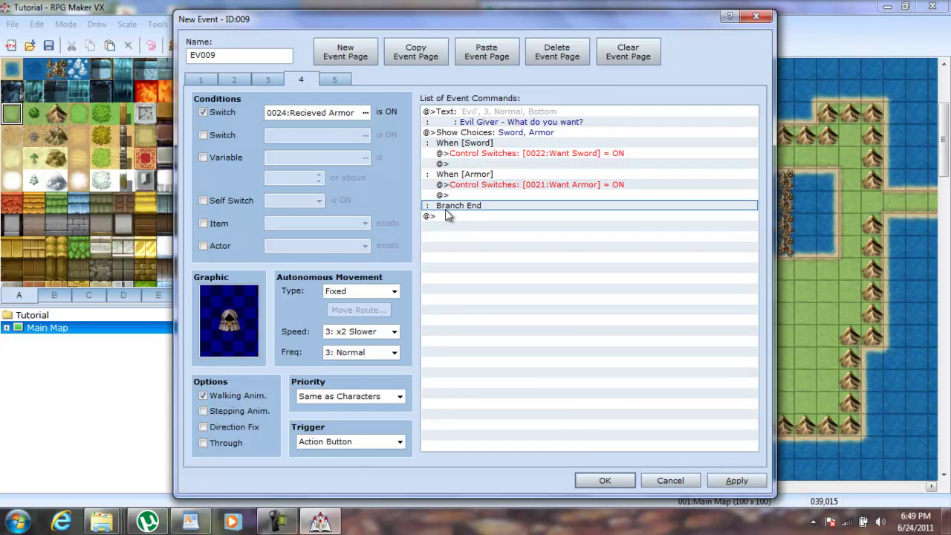
double_click(454, 216)
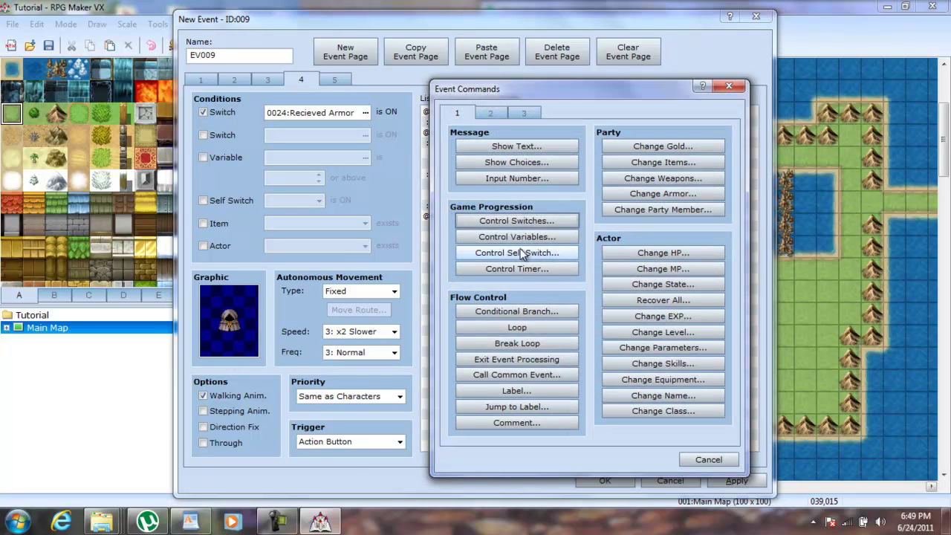
click(502, 220)
click(647, 244)
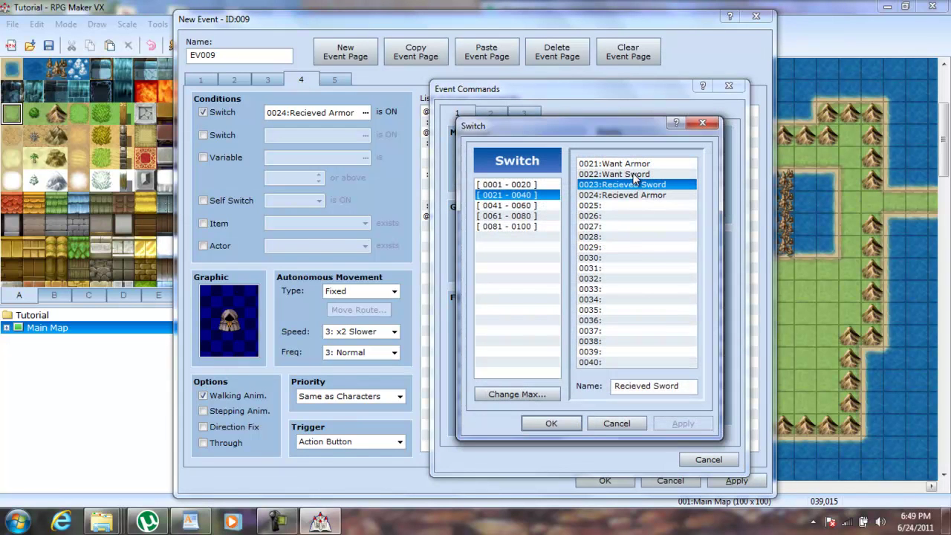
double_click(637, 163)
click(574, 306)
click(580, 332)
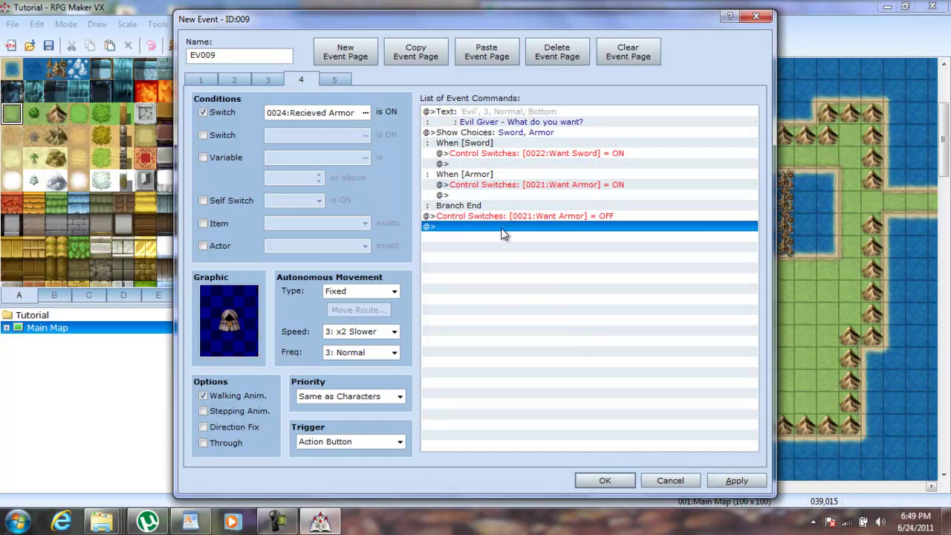
Add a Control Switches command turning 0022:Want Sword OFF at the end of page 4.
double_click(501, 227)
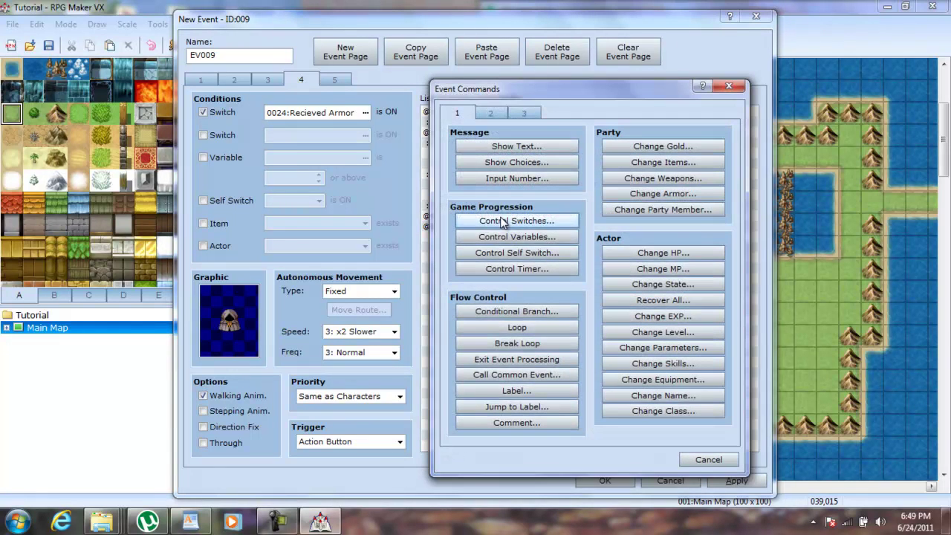
click(499, 217)
click(648, 246)
click(614, 174)
click(551, 423)
click(563, 313)
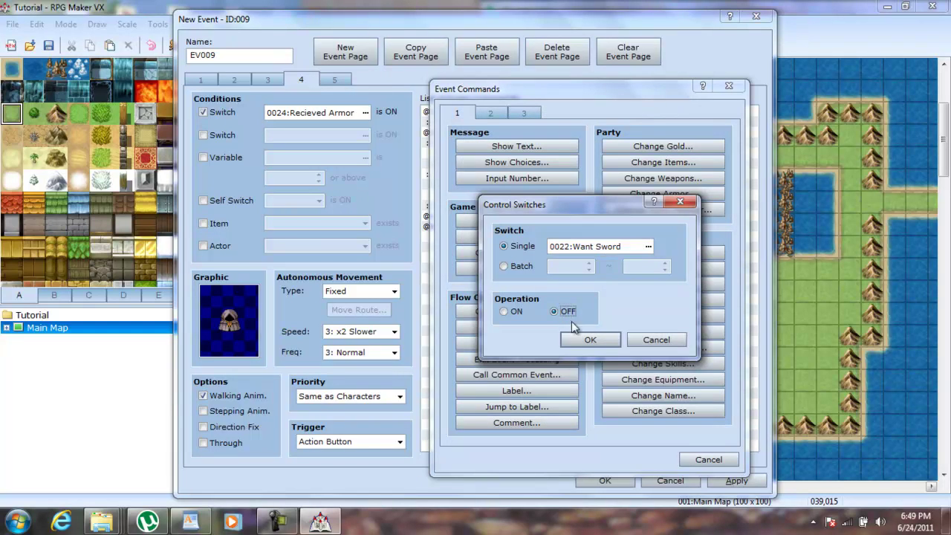
click(587, 340)
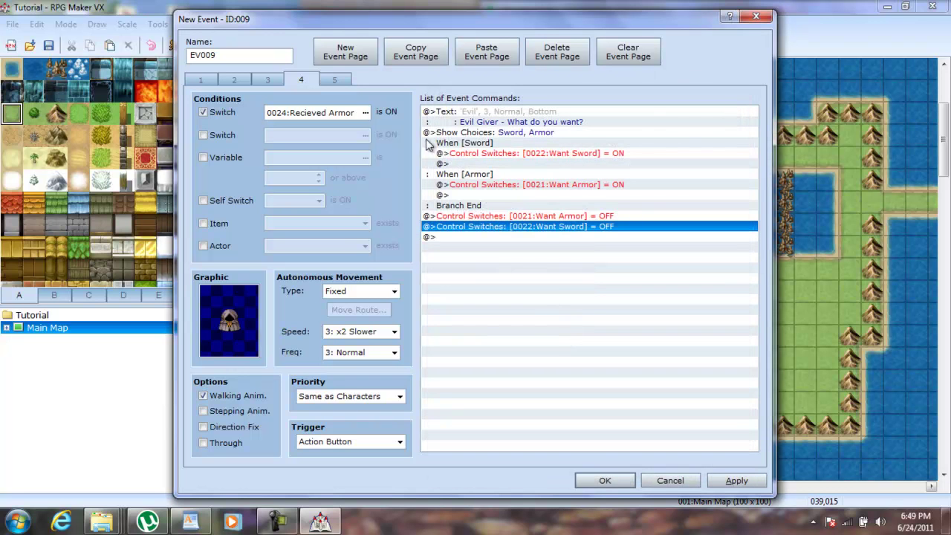
Copy the 0022:Want Sword OFF command from page 4 to the end of page 5.
click(343, 81)
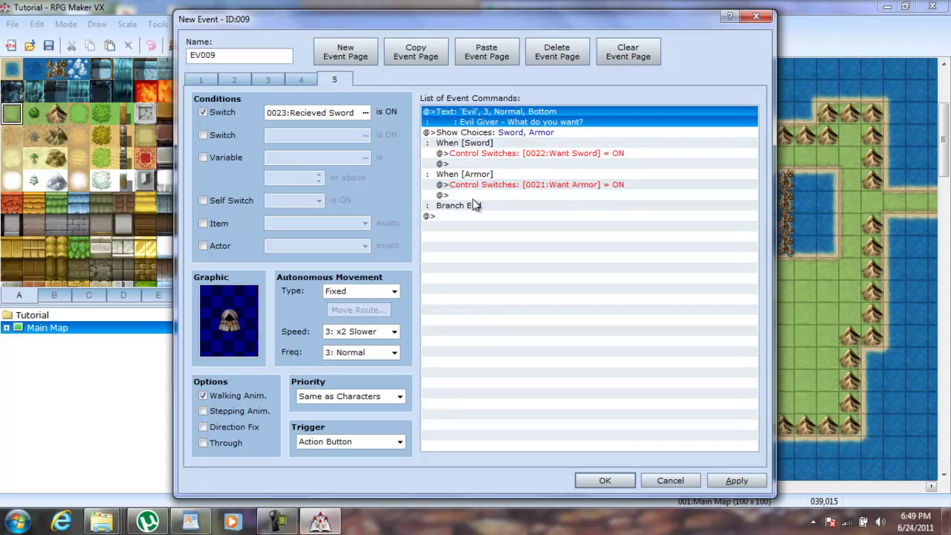
click(471, 212)
key(ctrl+v)
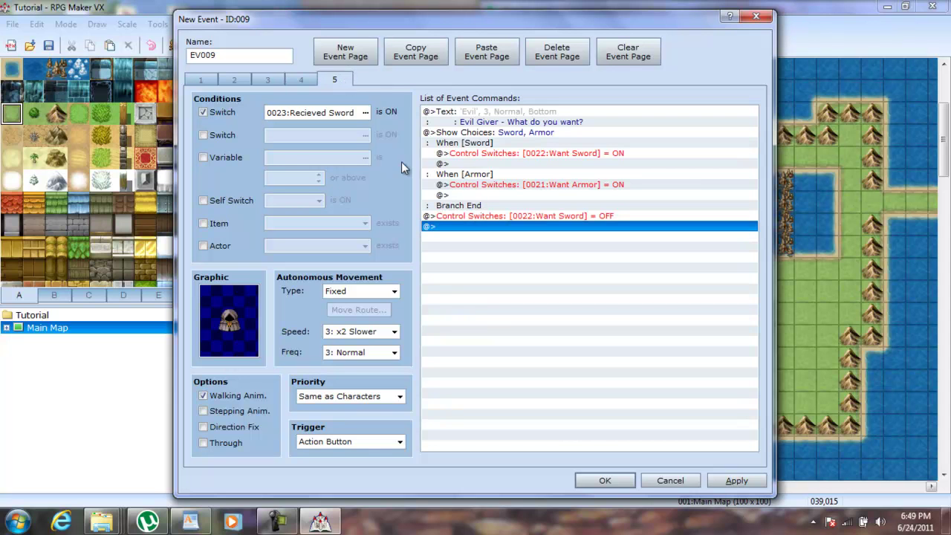
Copy the 0021:Want Armor OFF command from page 4 to the end of page 5.
click(295, 80)
click(512, 217)
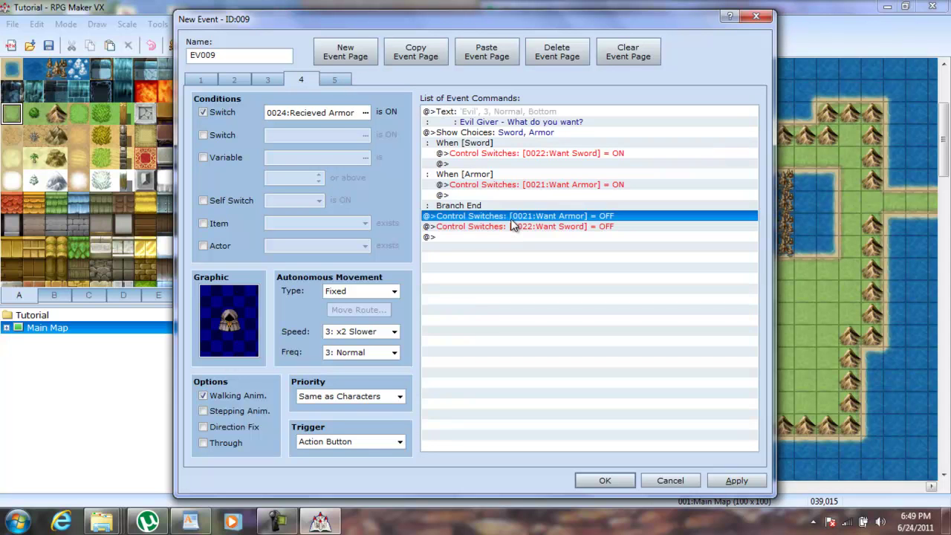
click(512, 225)
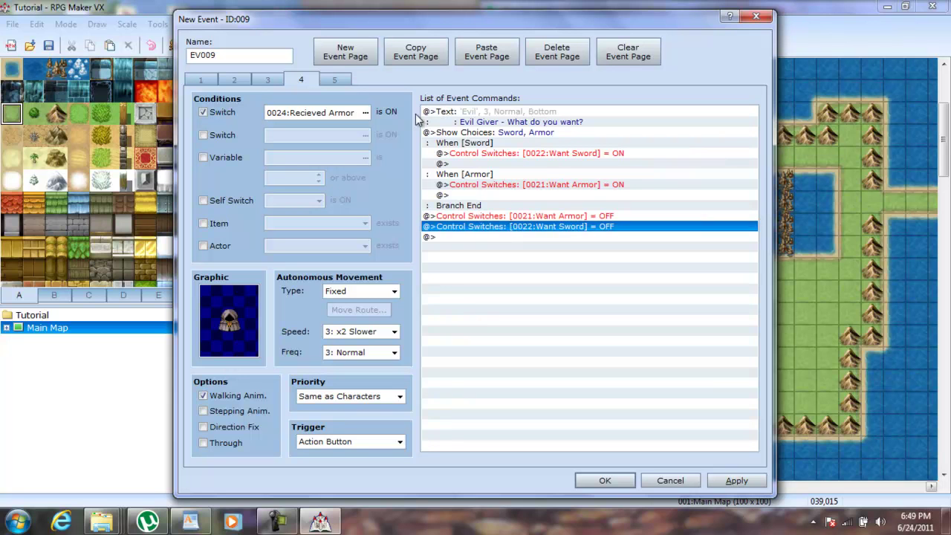
click(325, 80)
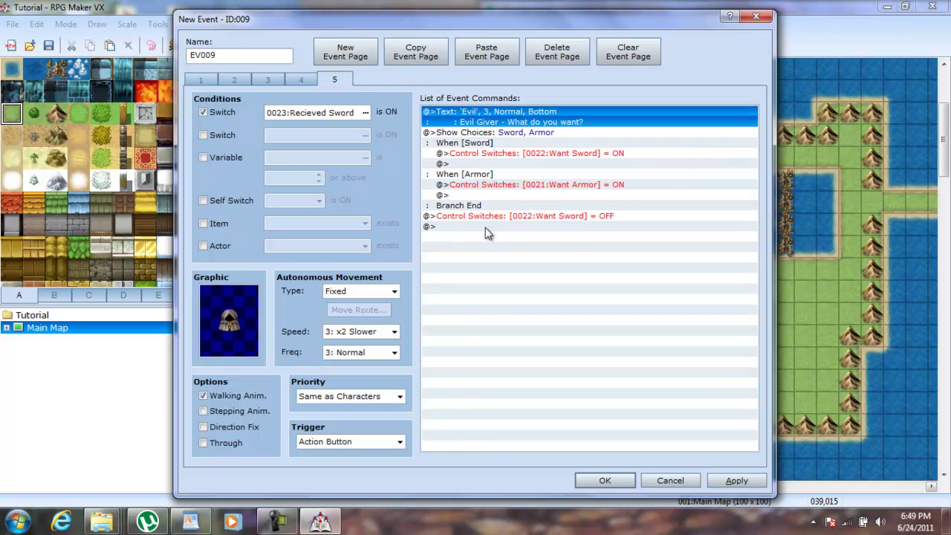
click(485, 227)
click(301, 78)
key(Down)
key(Down)
key(Down)
key(Down)
key(Down)
key(Down)
key(Down)
key(Down)
key(Down)
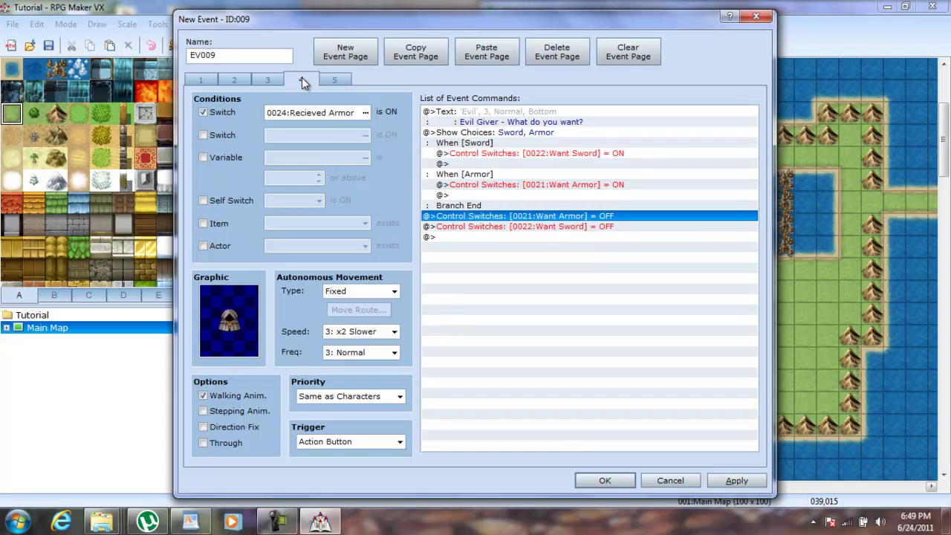
click(326, 79)
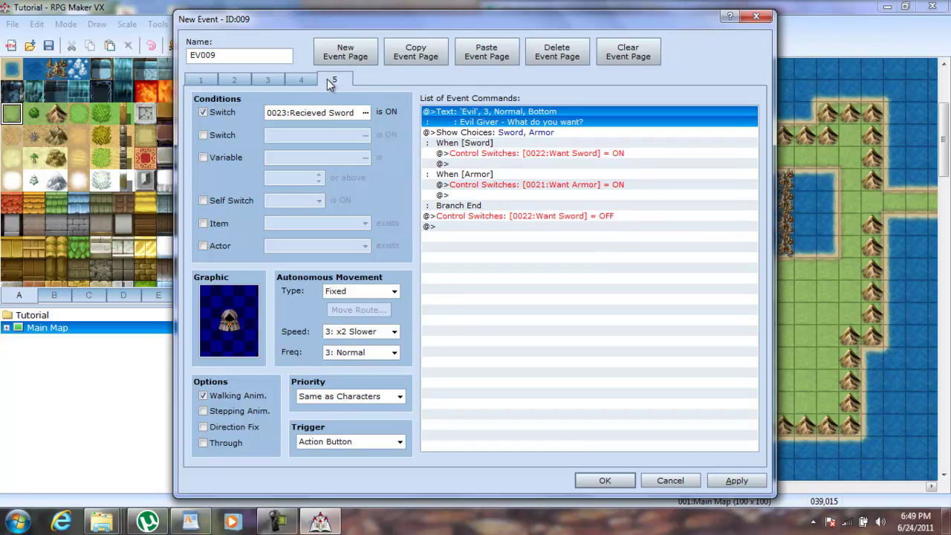
click(489, 229)
click(490, 235)
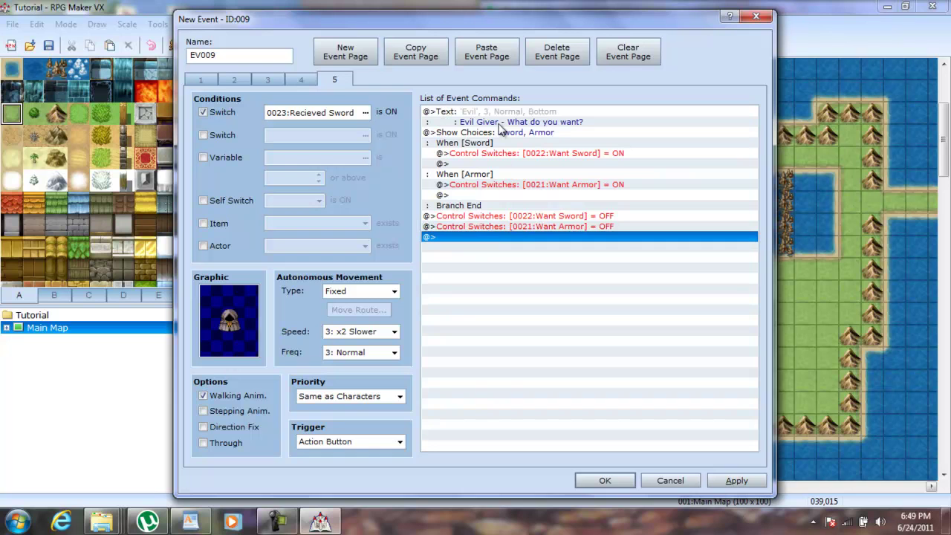
Delete the Sword and Armor Show Choices block from page 5.
key(Up)
key(Up)
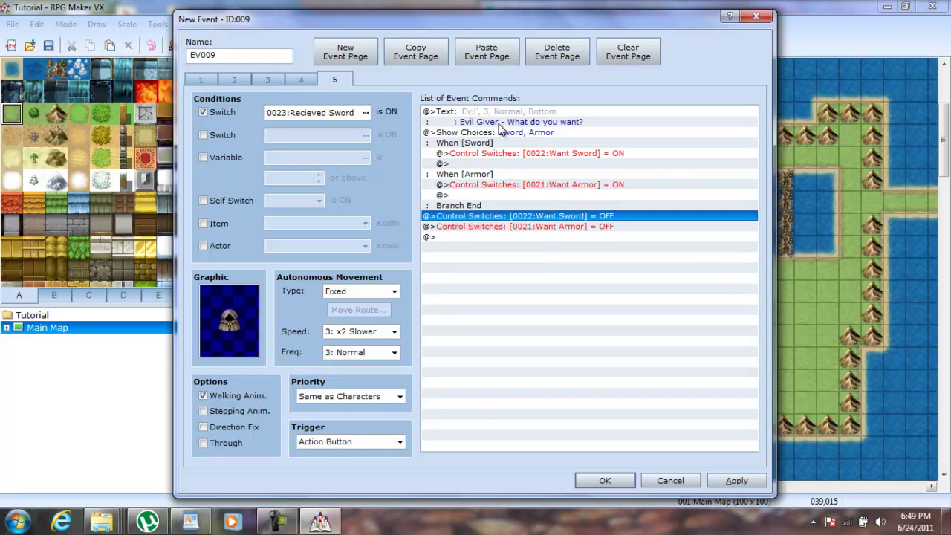
click(498, 123)
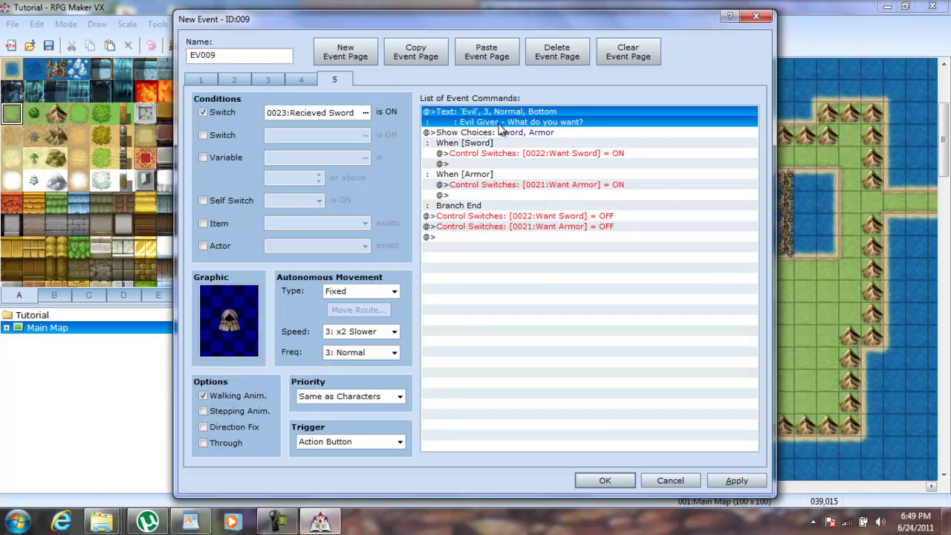
click(499, 130)
key(Delete)
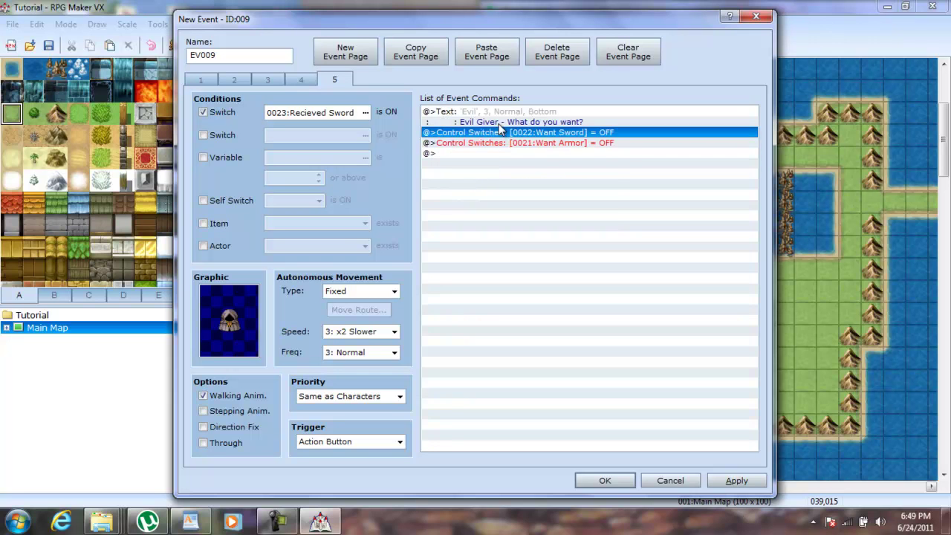
Change page 5's message to "Evil Giver - Talk to me again to complete purchase".
right_click(494, 120)
right_click(492, 109)
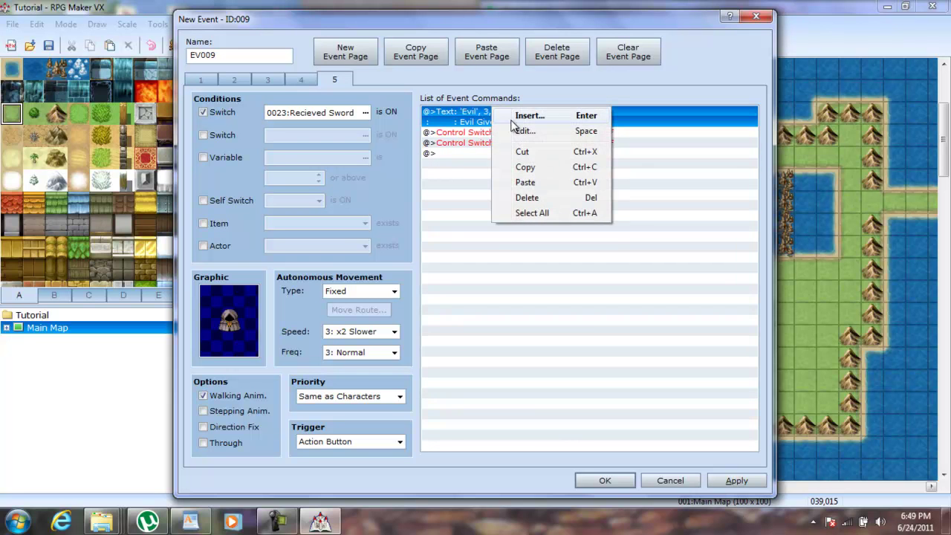
click(516, 132)
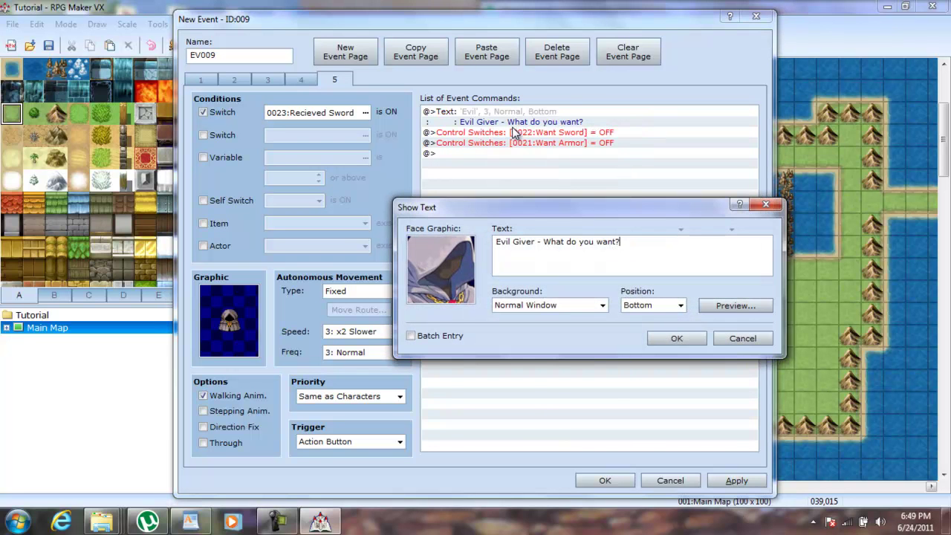
drag(643, 248, 546, 251)
text(Talk tp)
text( meag)
key(BackSpace)
key(BackSpace)
text(again to)
text(comple)
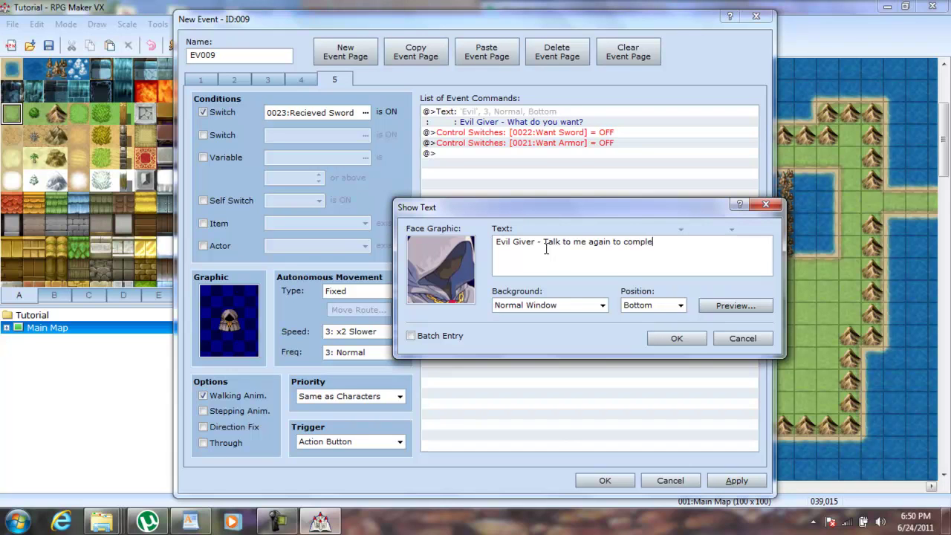
text(te purchase)
click(700, 339)
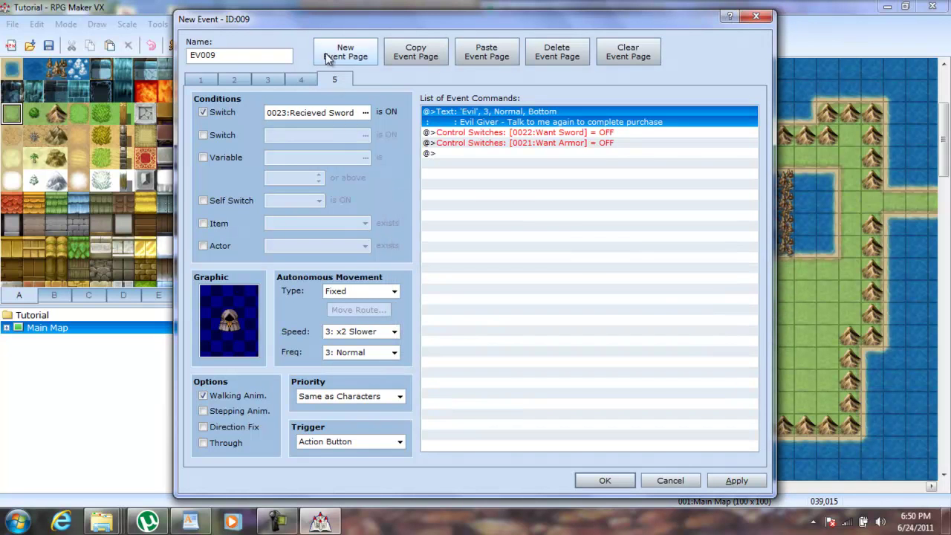
Replace page 4's text and choices with page 5's "Talk to me again to complete purchase" message, and save the event.
click(300, 80)
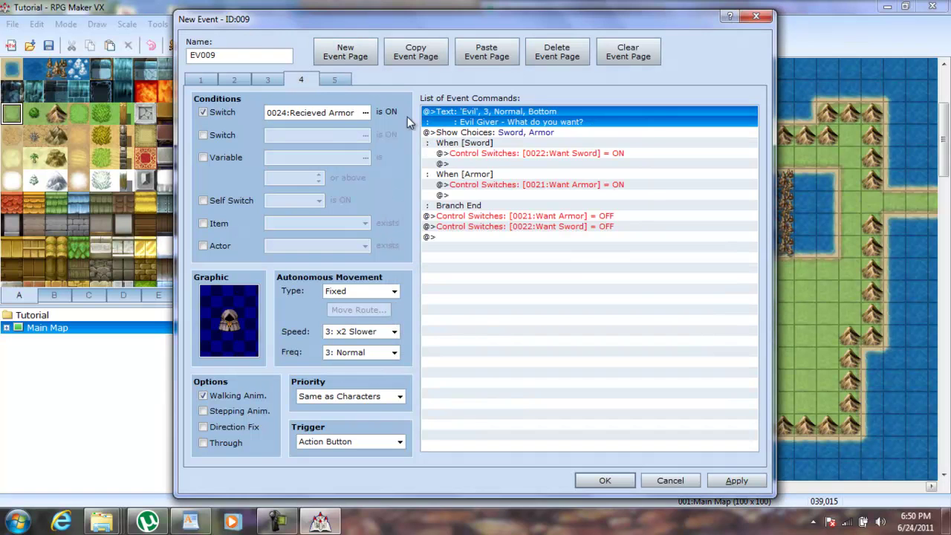
click(507, 146)
key(Delete)
key(Up)
key(Delete)
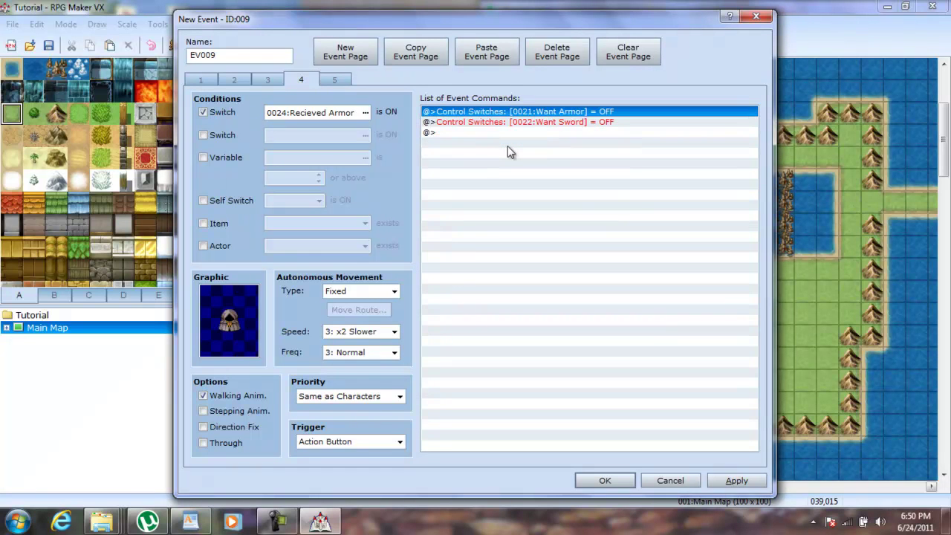
key(ctrl+v)
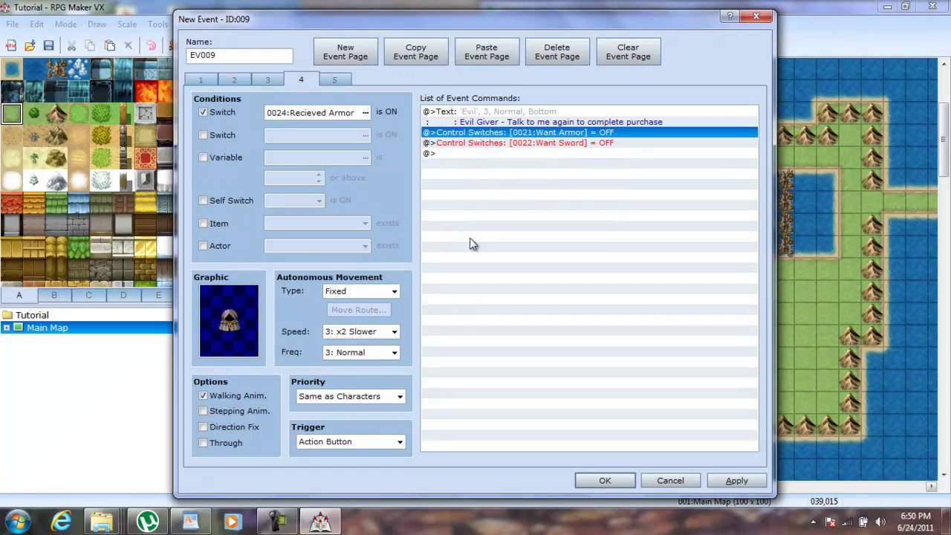
click(726, 480)
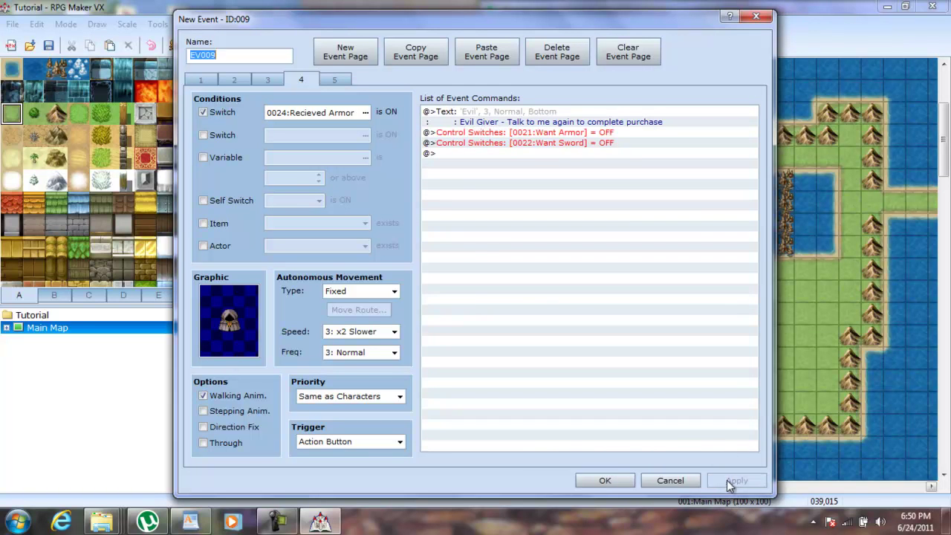
click(615, 480)
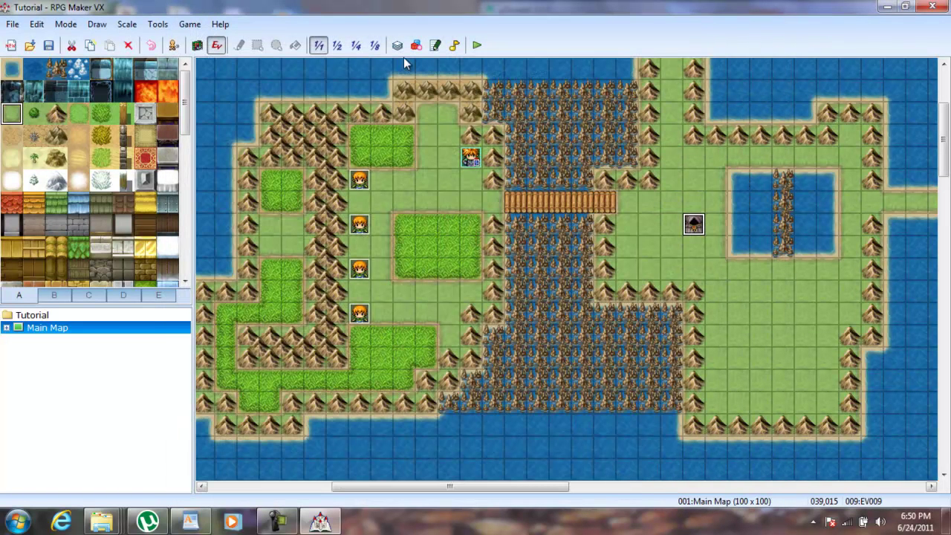
Save the changes to Tutorial and start a new game in a playtest.
click(476, 46)
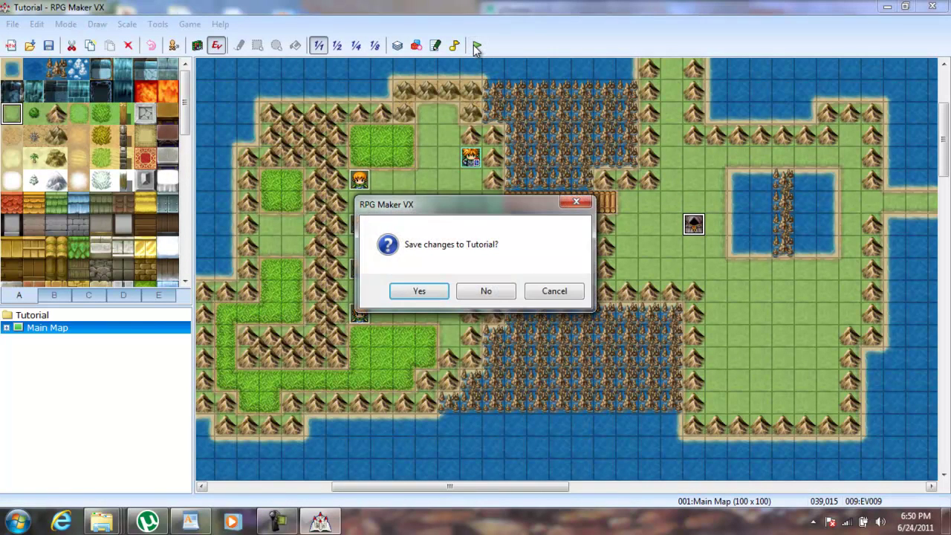
key(Return)
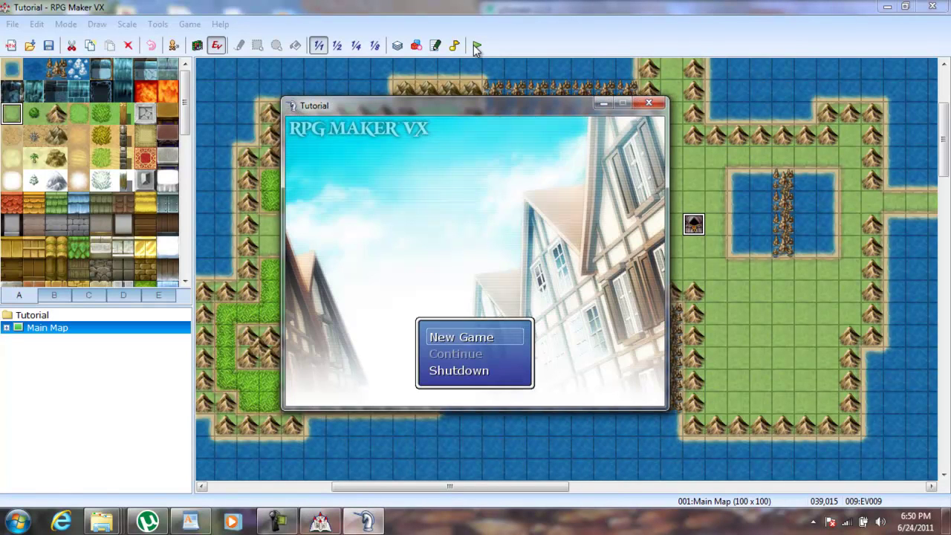
key(Return)
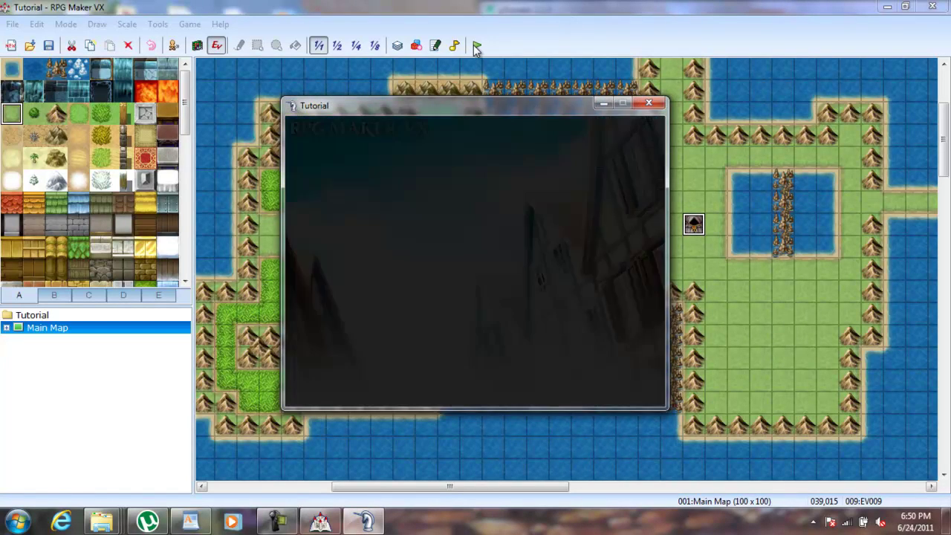
Walk to the four kids in the playtest and choose Kill for each one to raise the Evil variable.
key(Left)
key(Down)
key(Left)
key(Return)
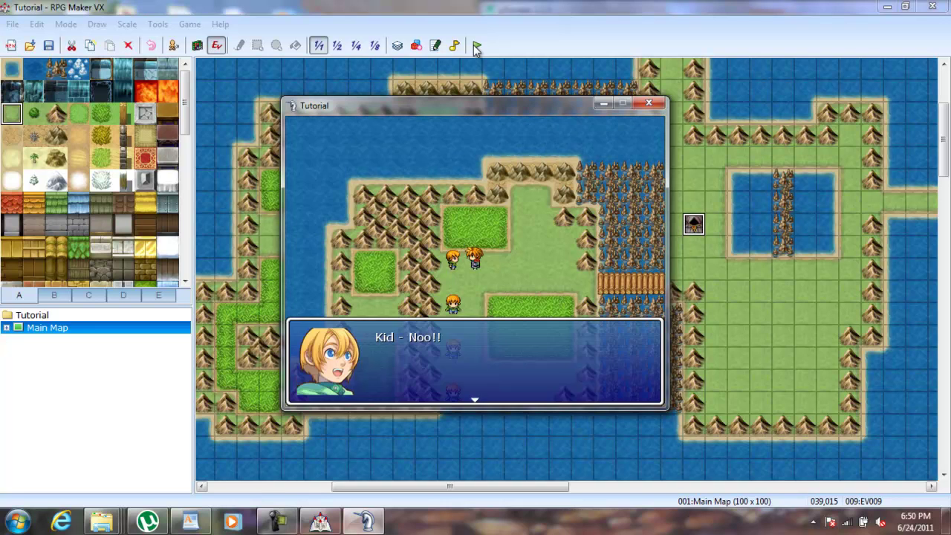
key(Return)
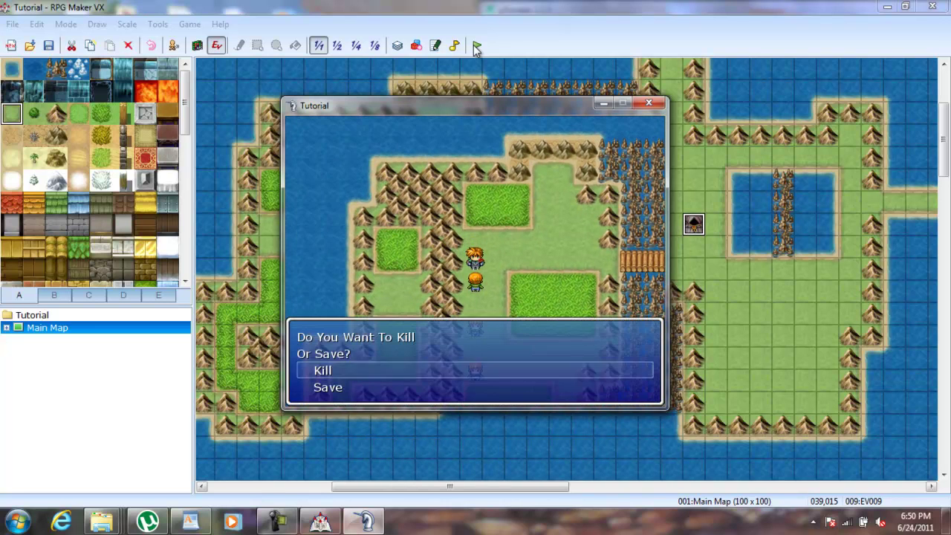
key(Return)
key(Return)
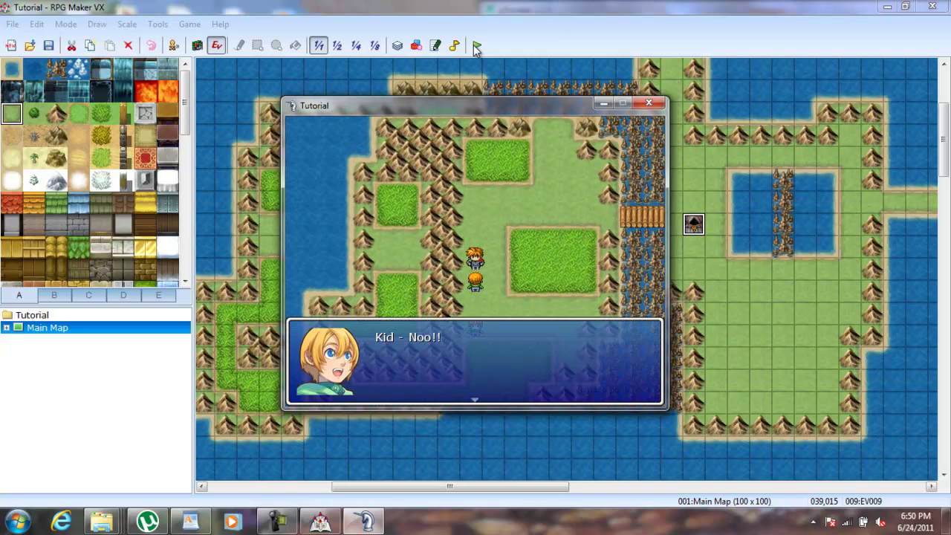
key(Return)
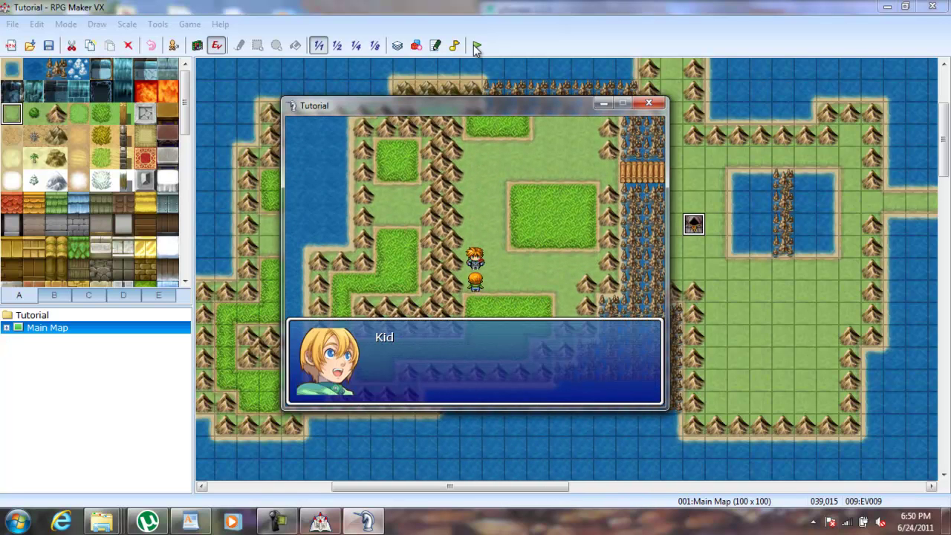
key(Return)
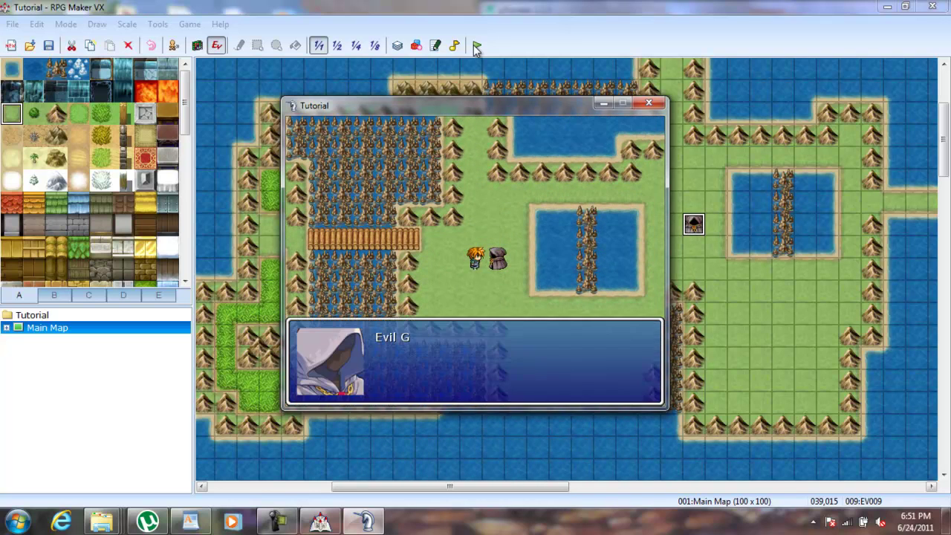
Finish the Evil Giver conversation and check the first party member's equipment in the game menu.
key(Return)
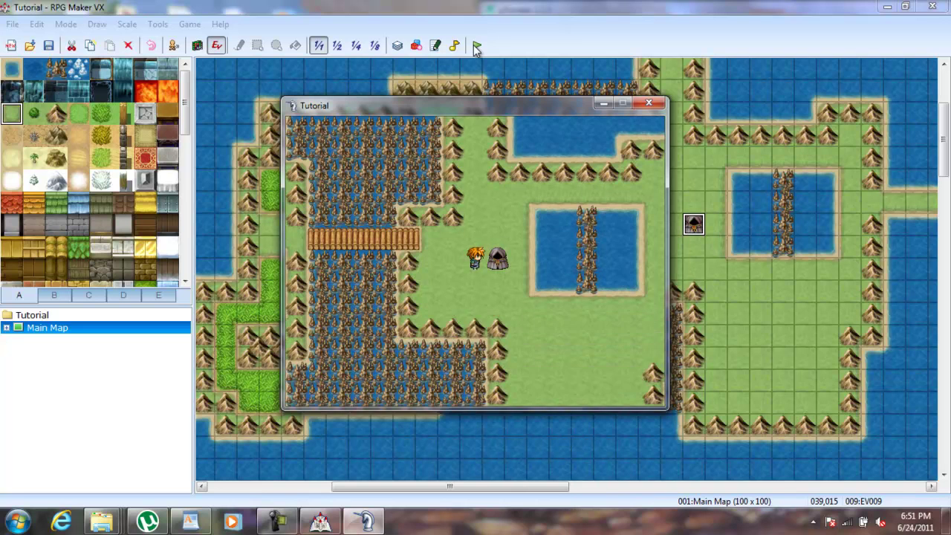
key(Return)
key(Escape)
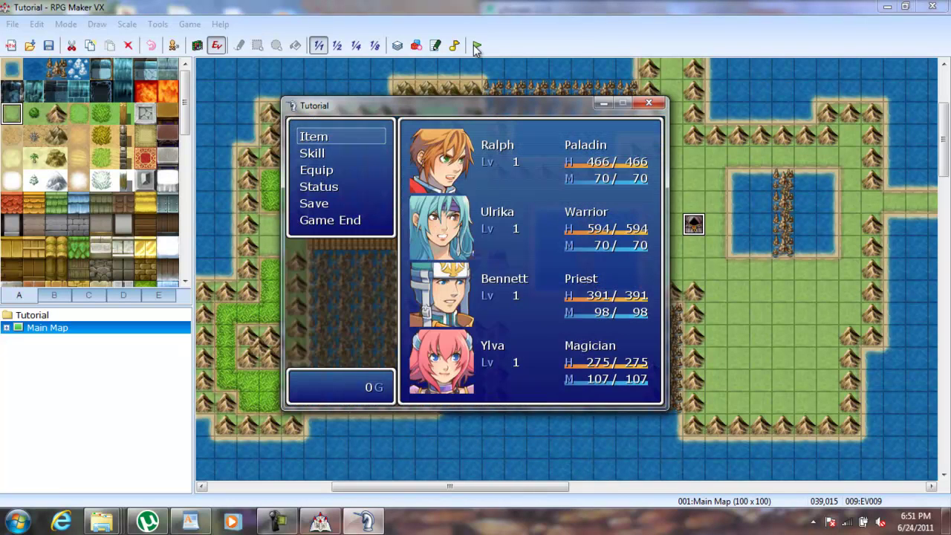
key(Down)
key(Down)
key(Return)
key(Return)
key(Down)
key(Up)
key(Return)
key(Return)
key(Escape)
key(Escape)
Talk to the Evil Giver repeatedly to test the "Talk to me again to complete purchase" dialogue, and close the playtest.
key(Return)
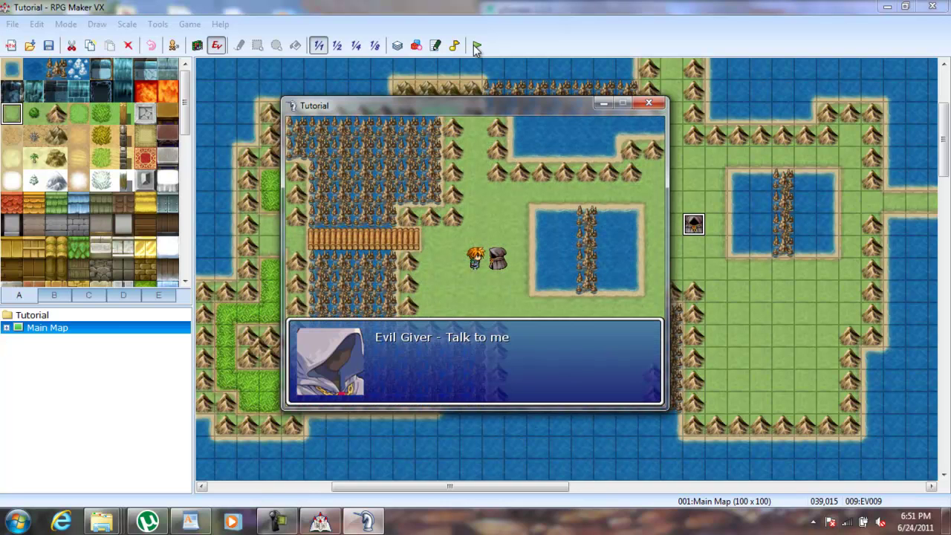
key(Return)
key(Return)
key(Return)
key(Return)
key(Return)
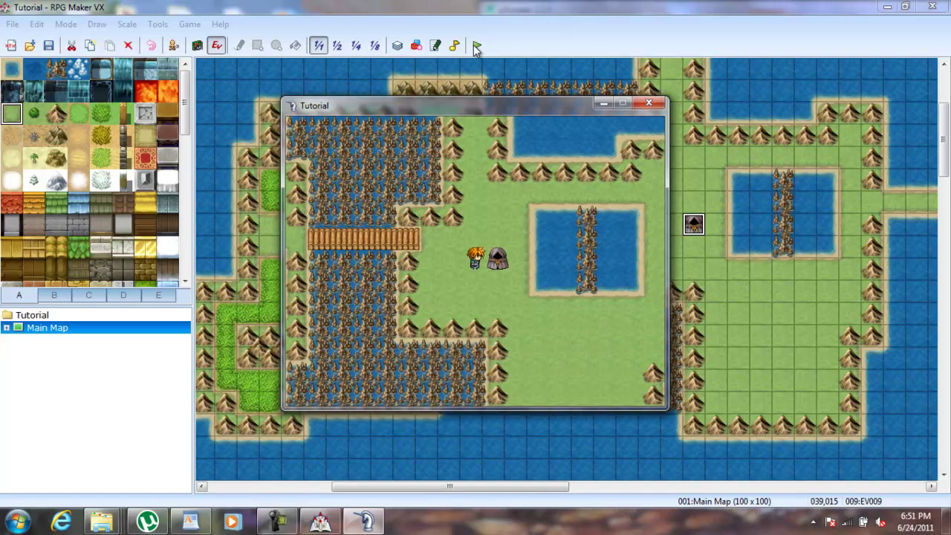
click(656, 105)
Copy page 1 of the Evil Giver event EV009, paste it as page 6, and save the event.
double_click(693, 223)
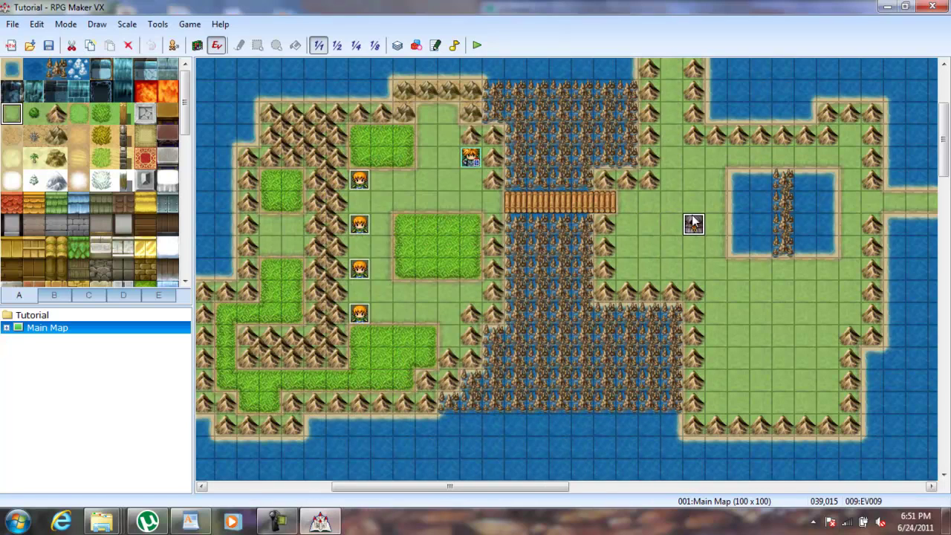
drag(631, 178, 330, 134)
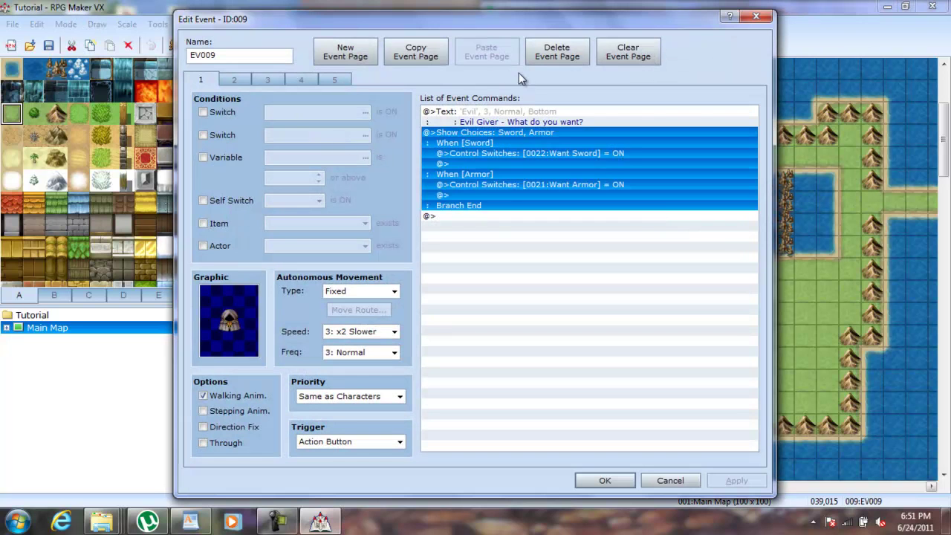
click(437, 55)
click(334, 81)
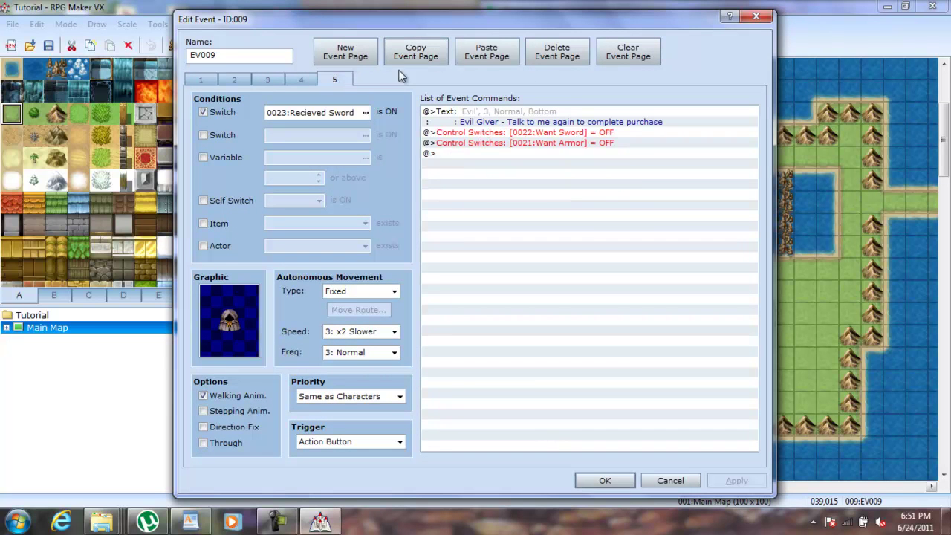
click(494, 61)
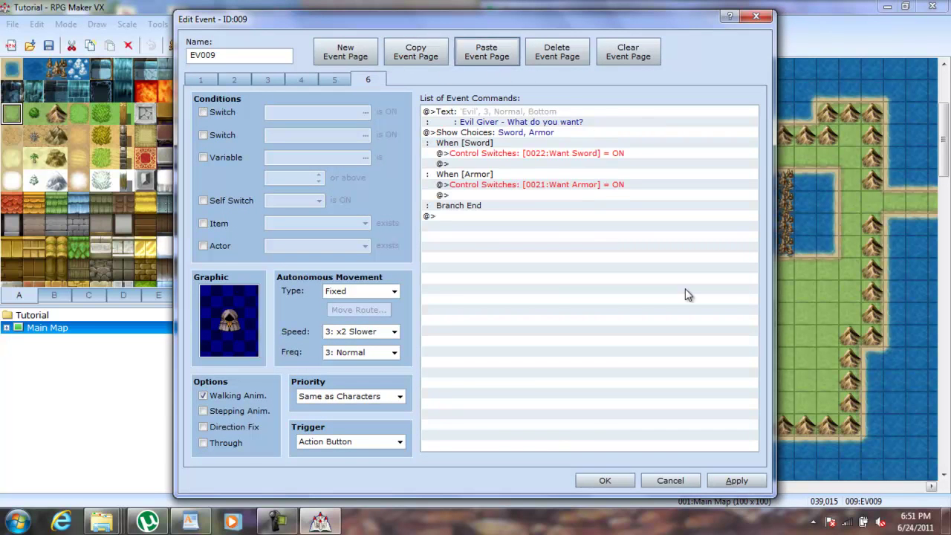
click(743, 483)
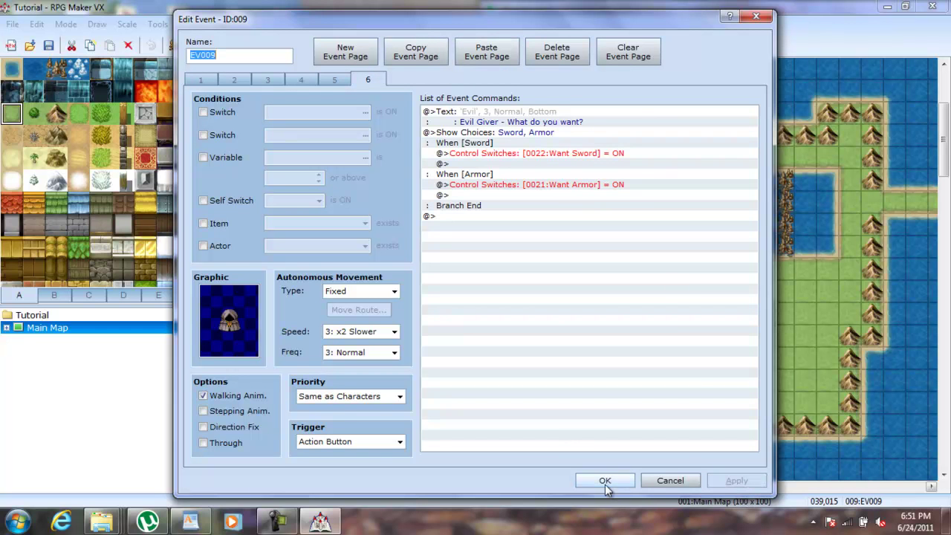
click(605, 482)
Save the changes to Tutorial, start a new game in a playtest, and kill the two uppermost kids.
click(480, 45)
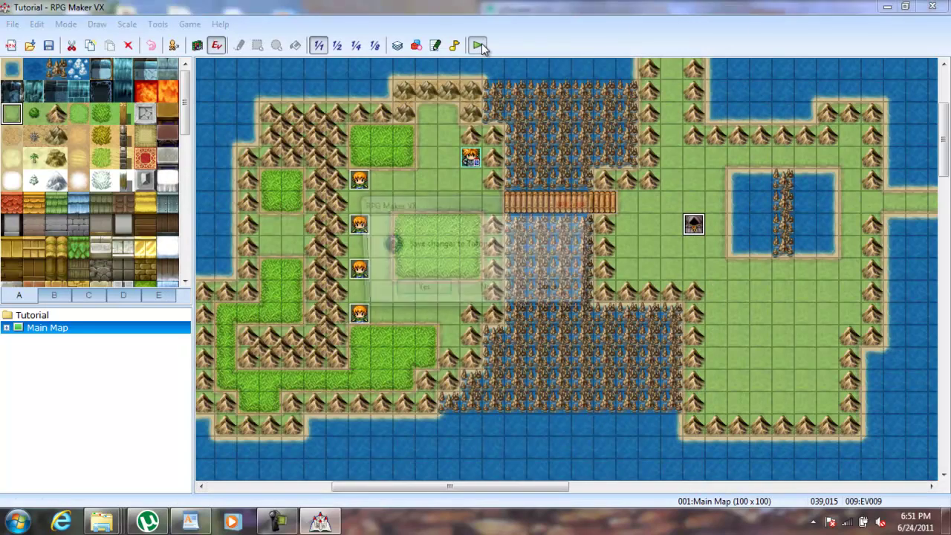
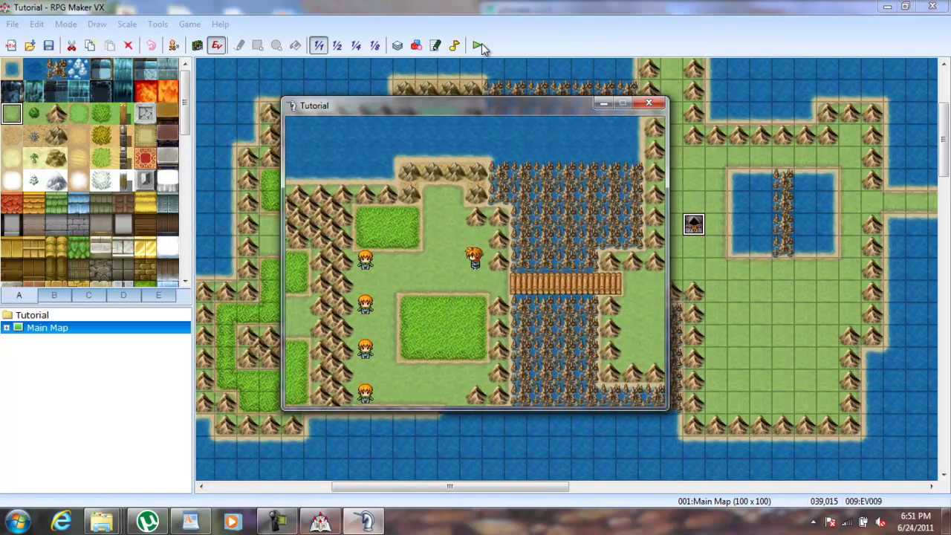
key(Return)
key(Return)
key(Return)
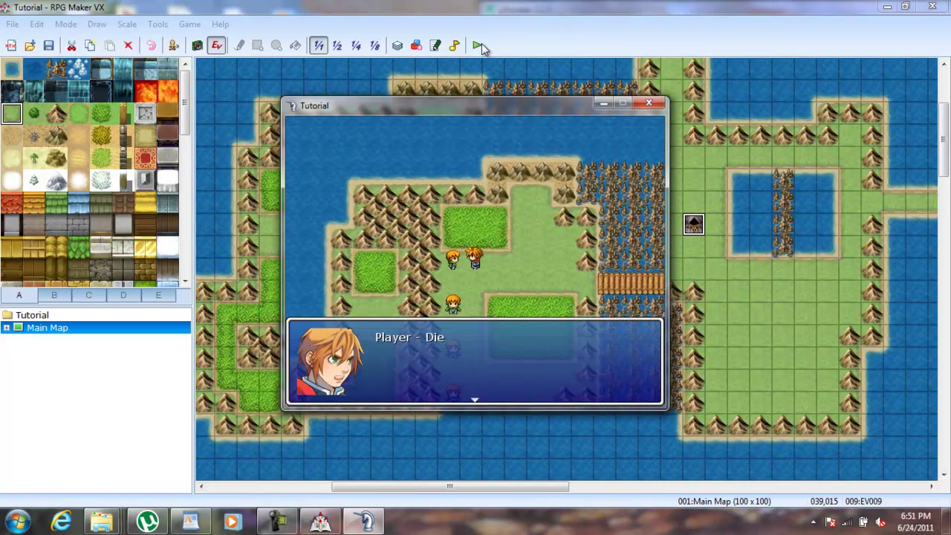
key(Return)
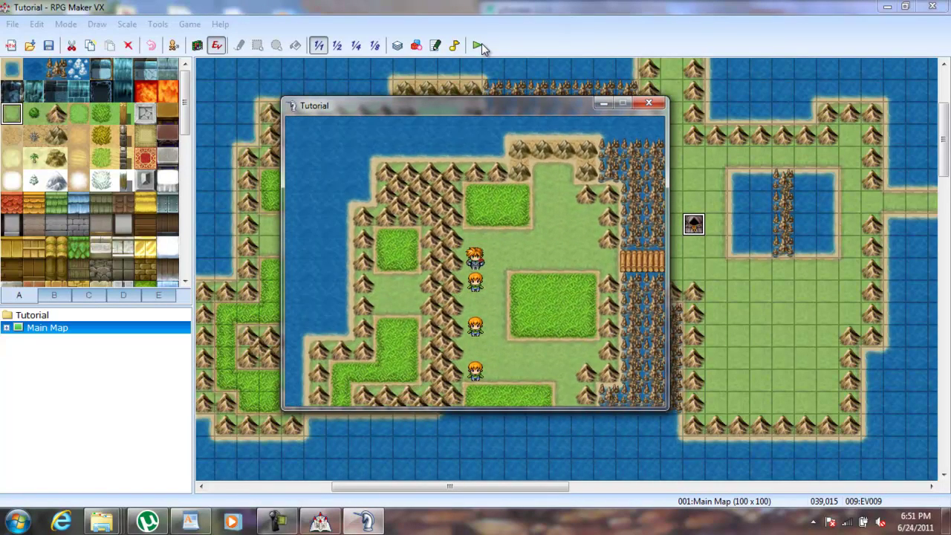
key(Return)
key(Return)
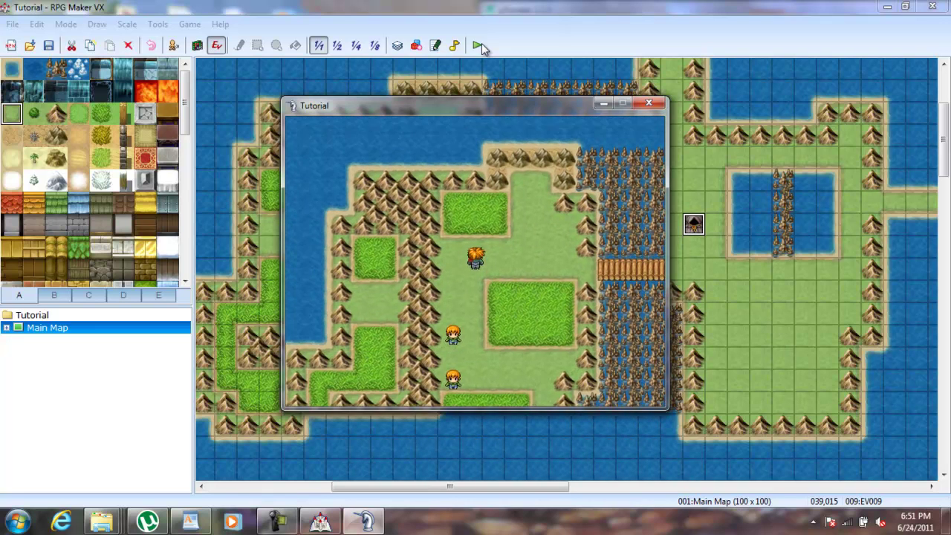
Cross the bridge to the Evil Giver, choose Sword to test the purchase, and close the playtest.
key(Down)
key(Right)
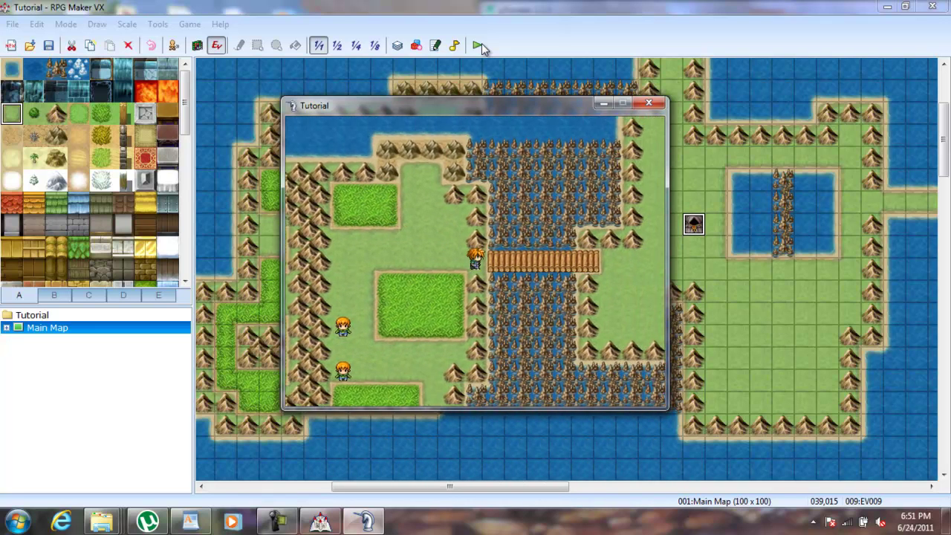
key(Right)
key(Right)
key(Right)
key(Right)
key(Down)
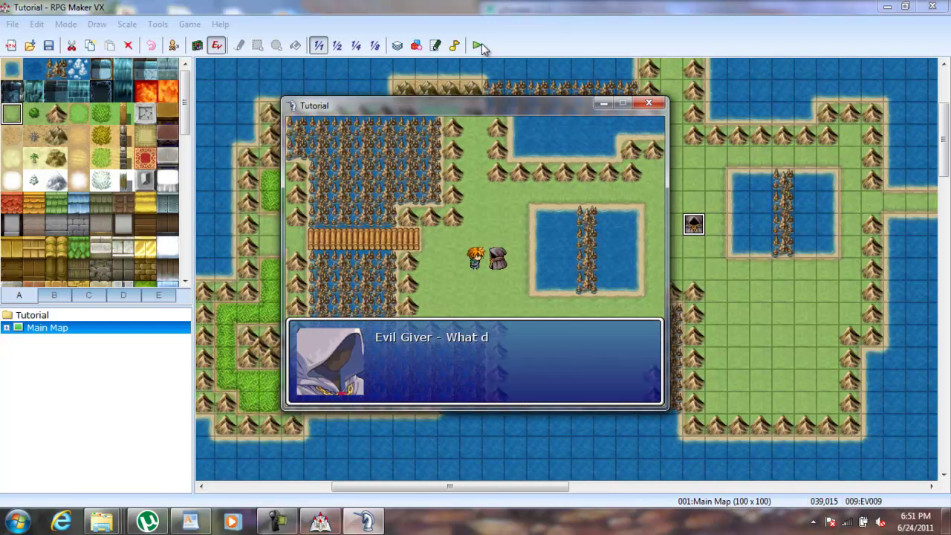
key(Return)
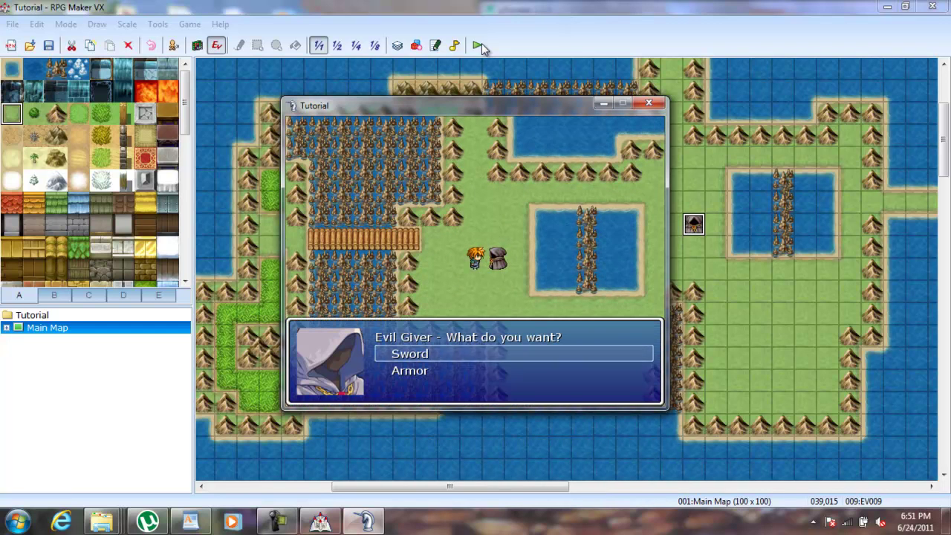
key(Return)
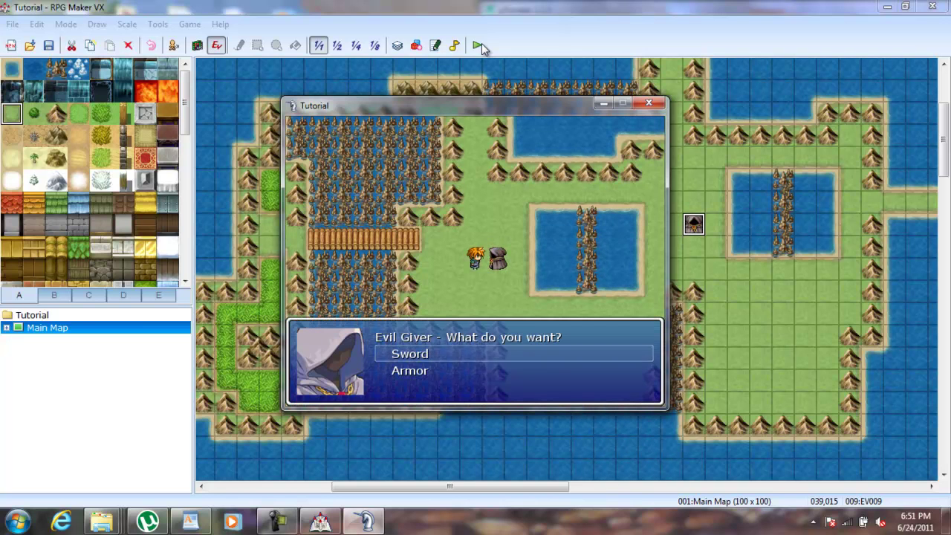
click(650, 103)
Examine the conditions and commands on the Evil Giver event's pages and in the Kill or Save kid event EV006.
double_click(694, 224)
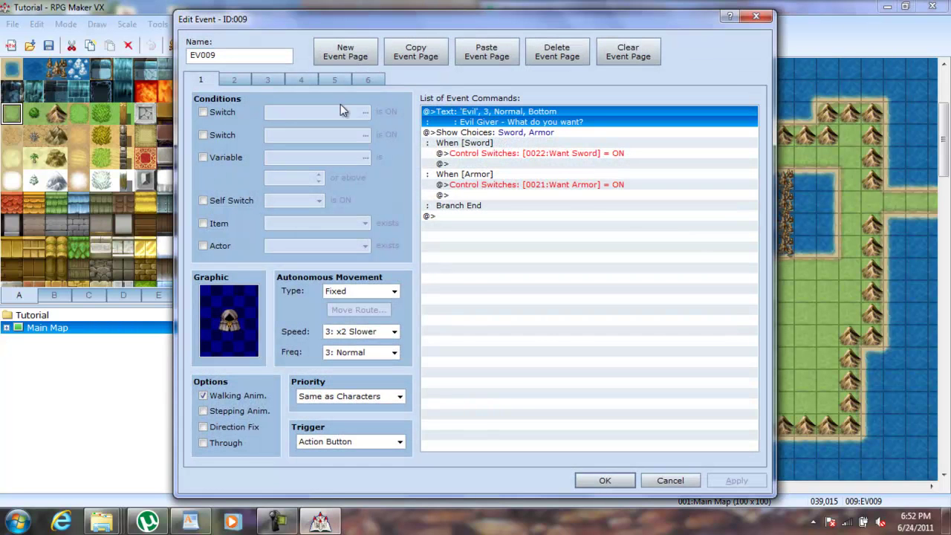
click(236, 80)
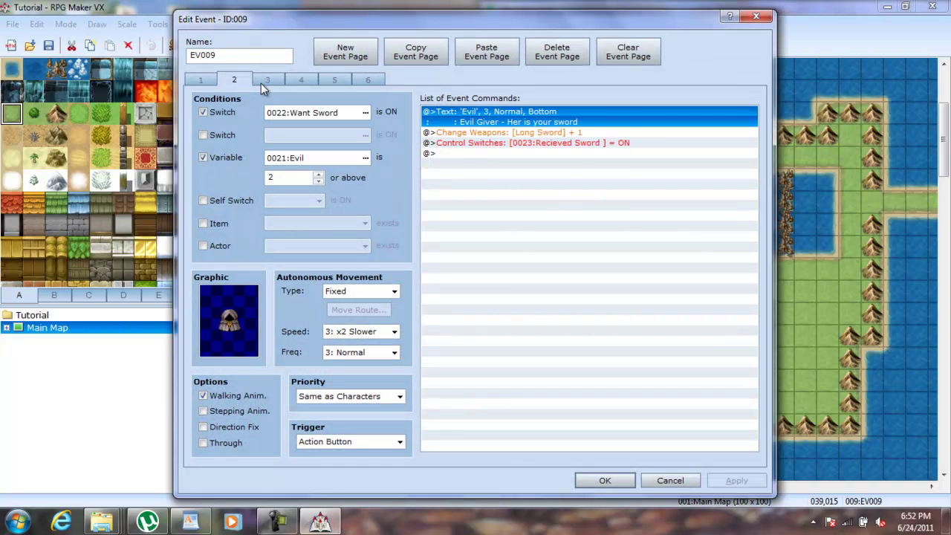
click(261, 83)
click(232, 80)
click(217, 79)
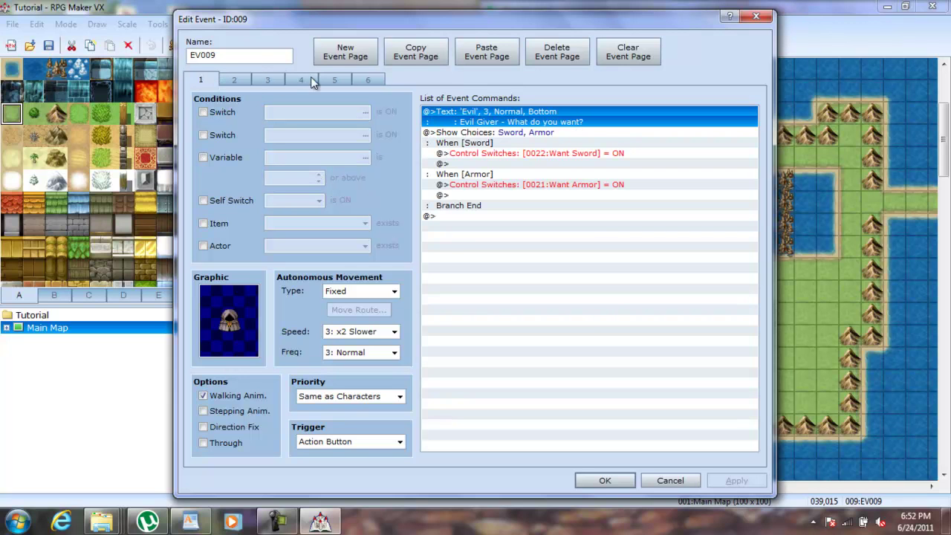
click(367, 81)
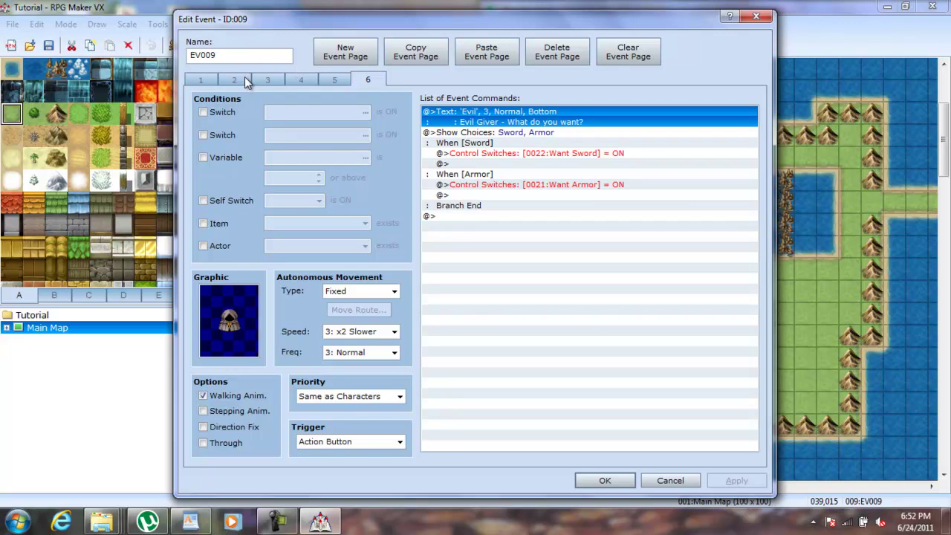
click(245, 79)
click(199, 79)
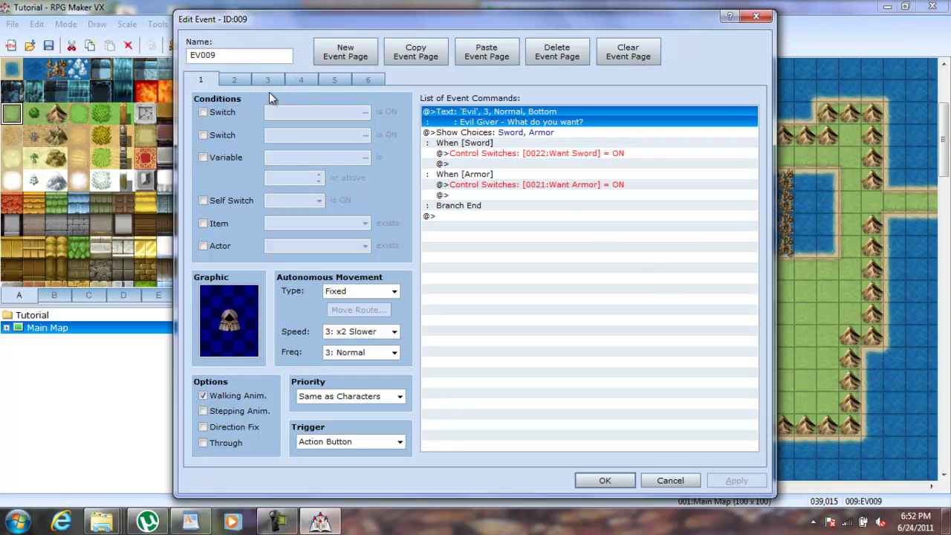
click(235, 78)
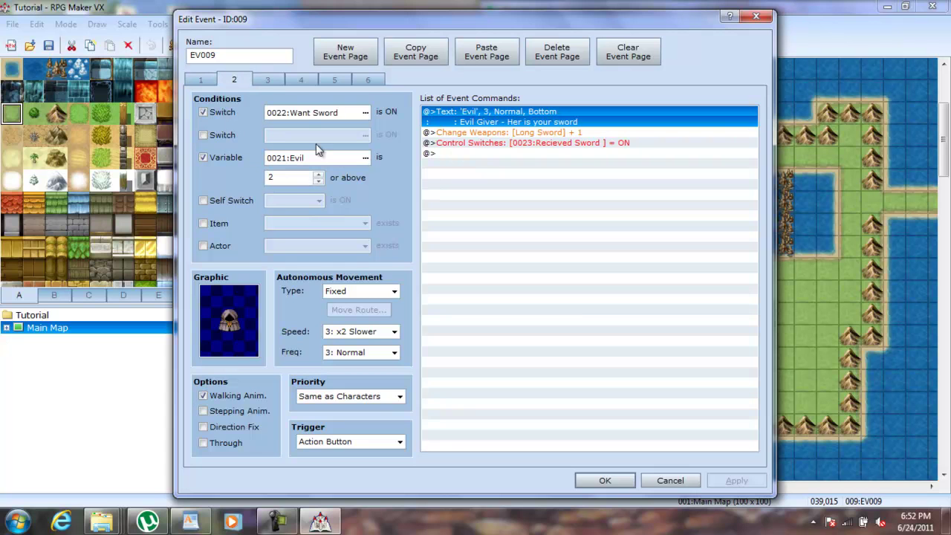
click(277, 83)
click(207, 78)
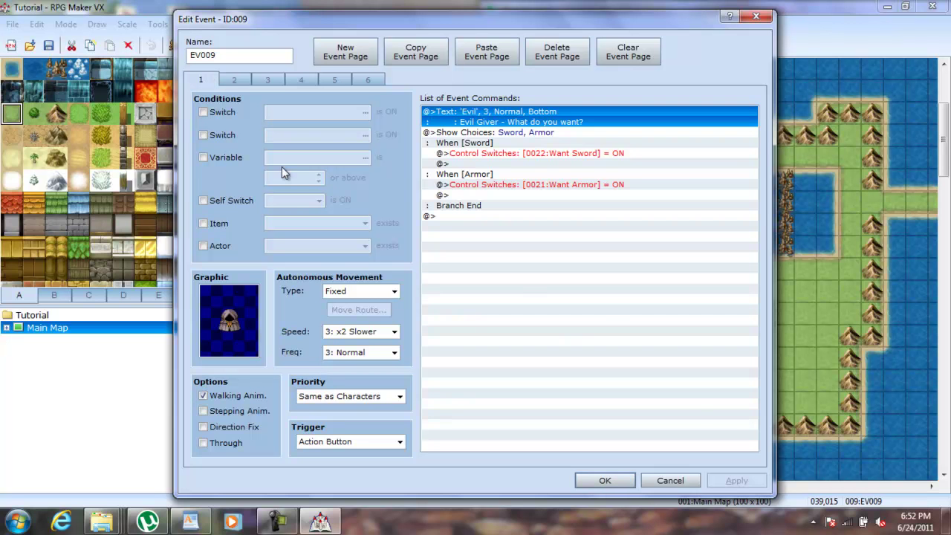
click(591, 484)
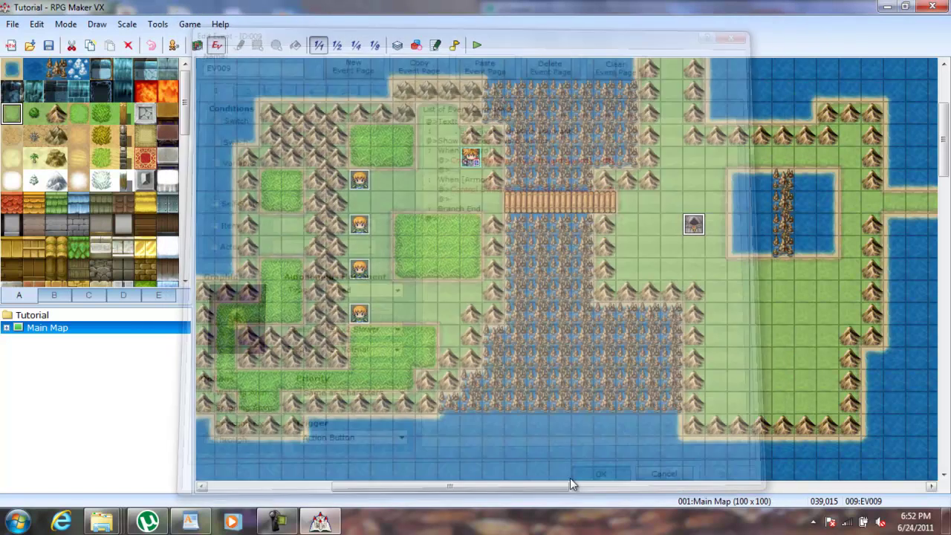
double_click(359, 230)
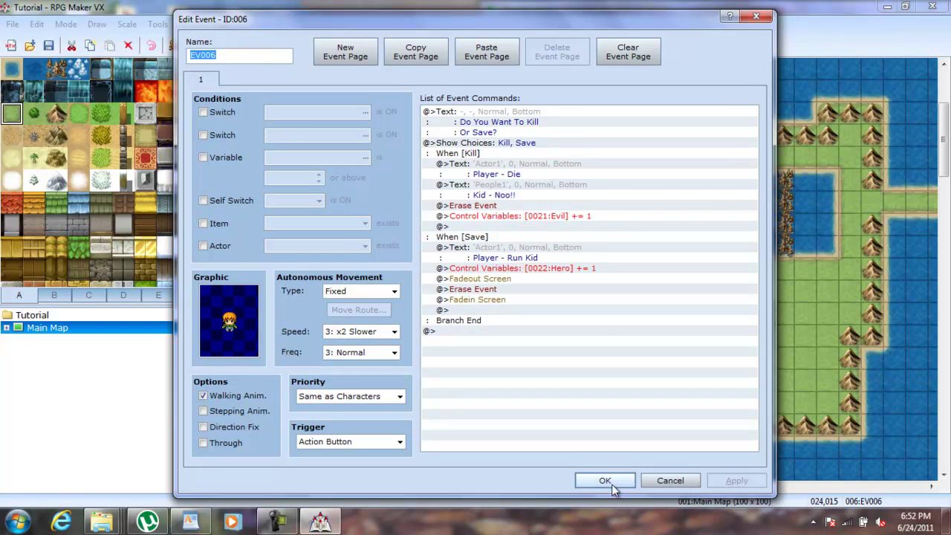
click(605, 479)
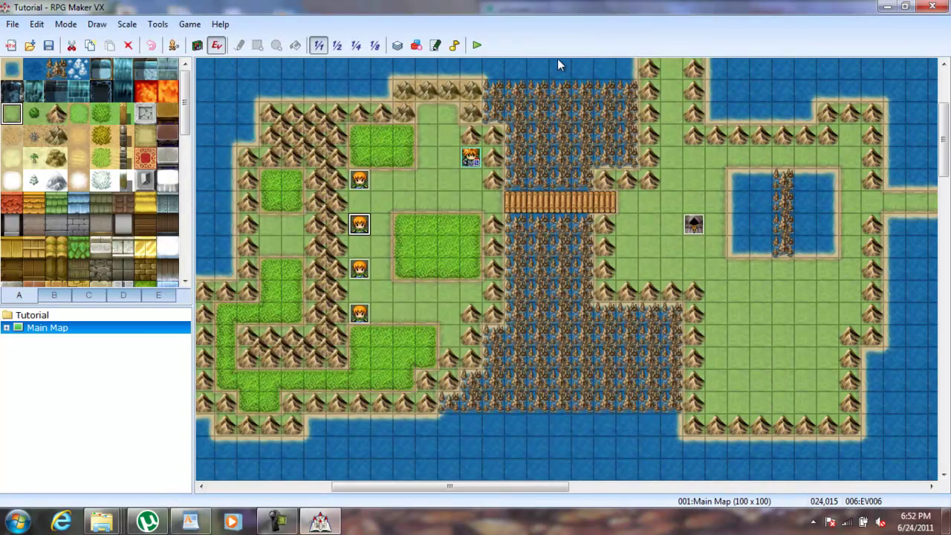
Start a new game in a playtest and kill the two uppermost kids.
click(475, 47)
key(Return)
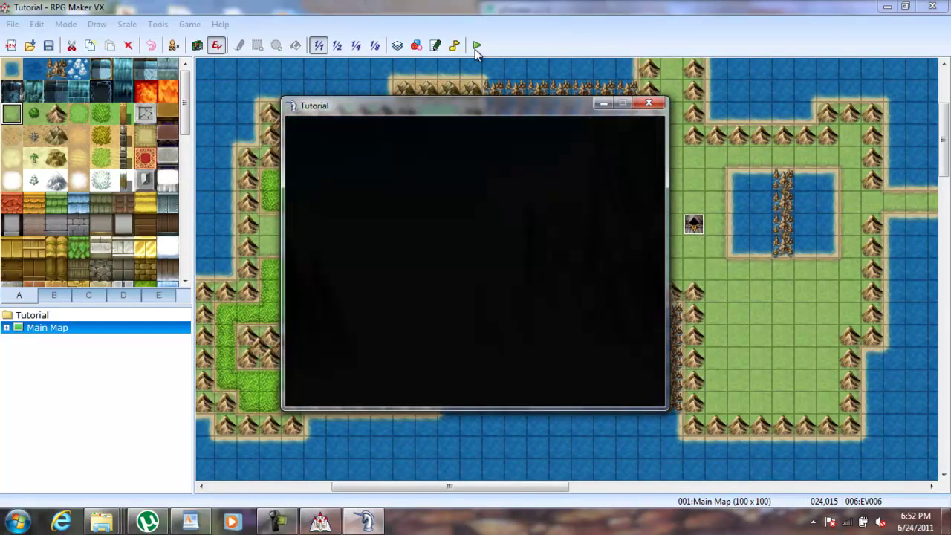
key(Left)
key(Return)
key(Return)
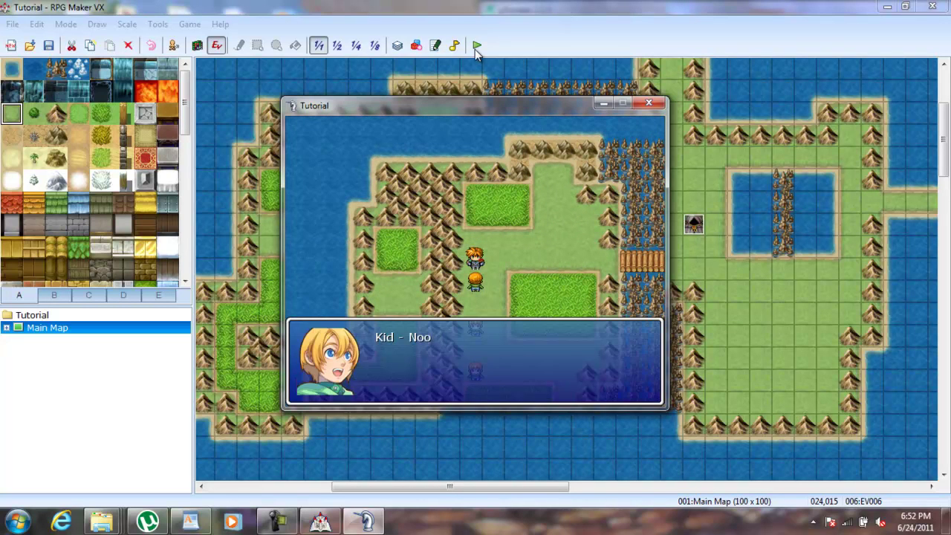
key(Return)
Cross the bridge to the Evil Giver and choose Sword as the reward.
key(Right)
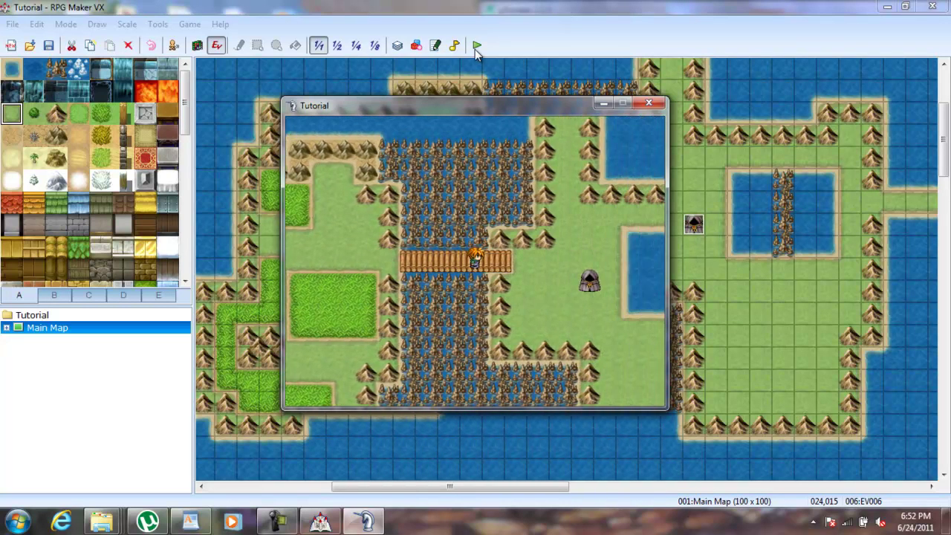
key(Right)
key(Down)
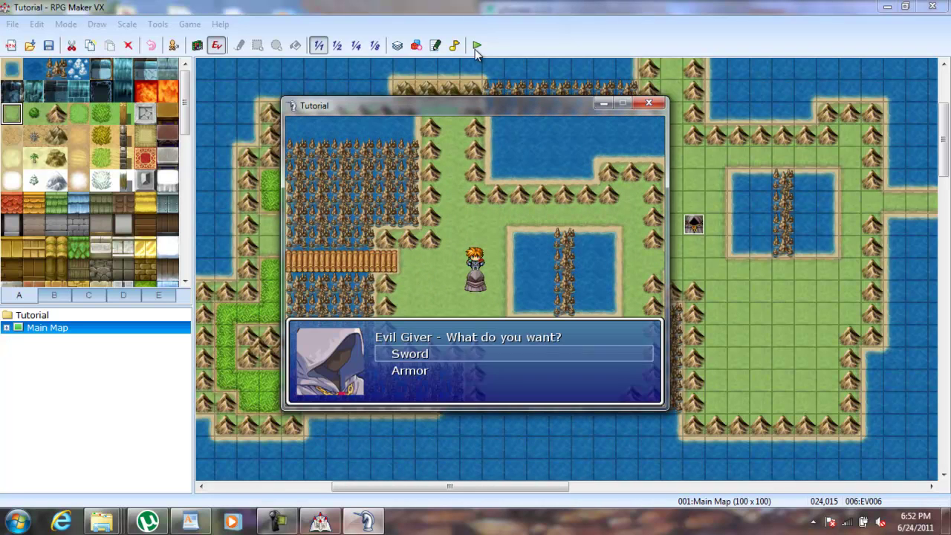
key(Return)
key(Return)
Walk back over the bridge and kill the two remaining kids.
key(Left)
key(Left)
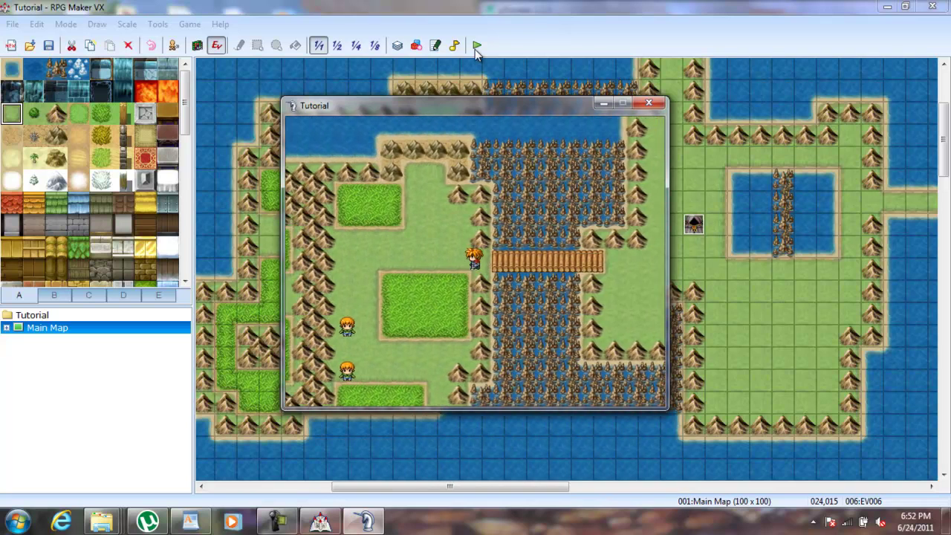
key(Down)
key(Return)
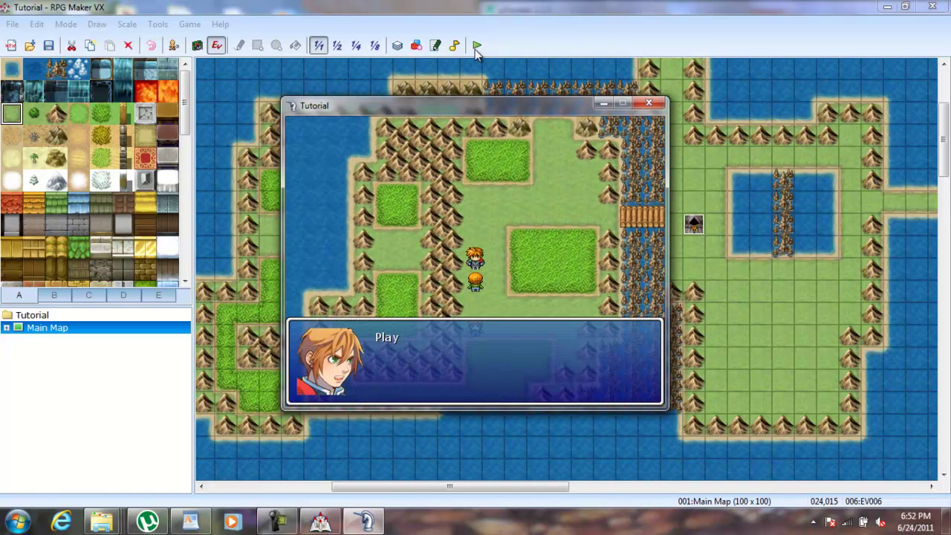
key(Return)
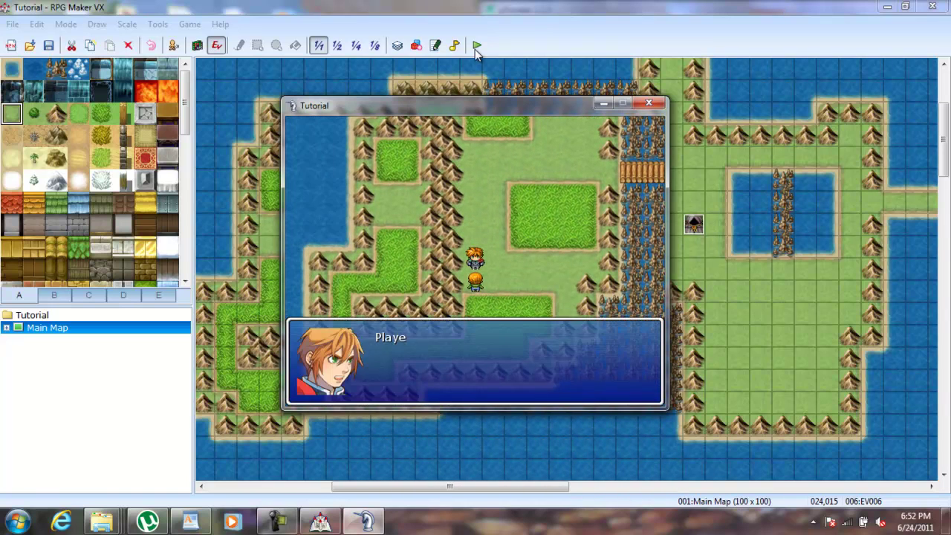
key(Return)
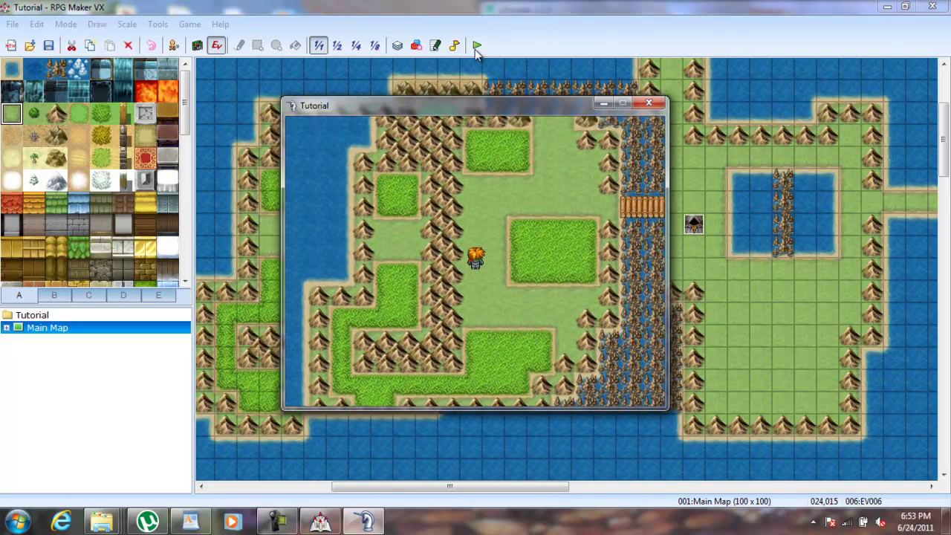
Return across the bridge, talk to the Evil Giver again to test a repeat purchase, and close the playtest.
key(Down)
key(Right)
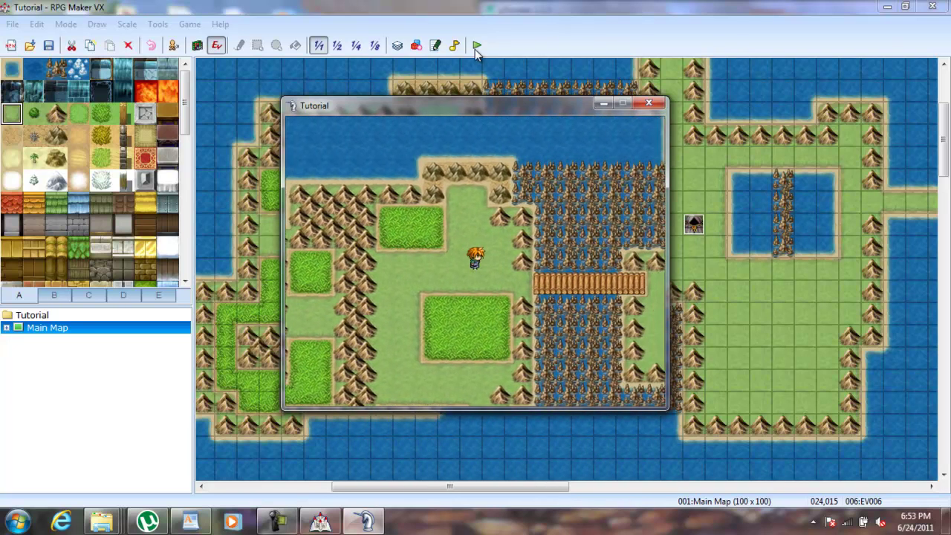
key(Right)
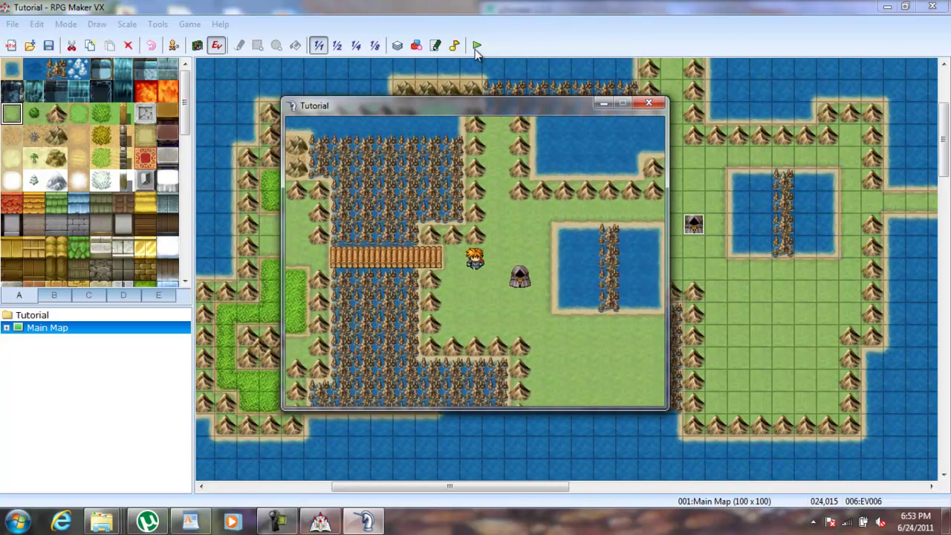
key(Return)
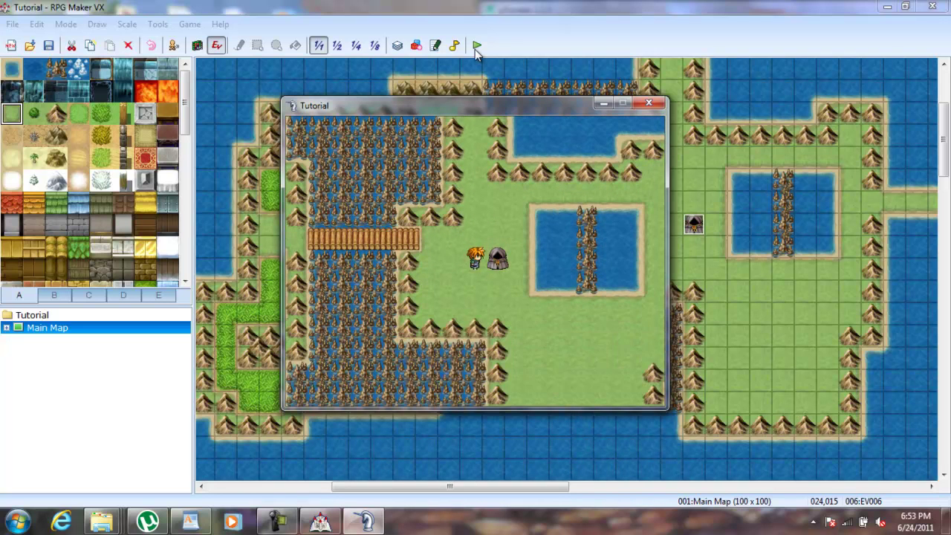
key(Return)
click(648, 103)
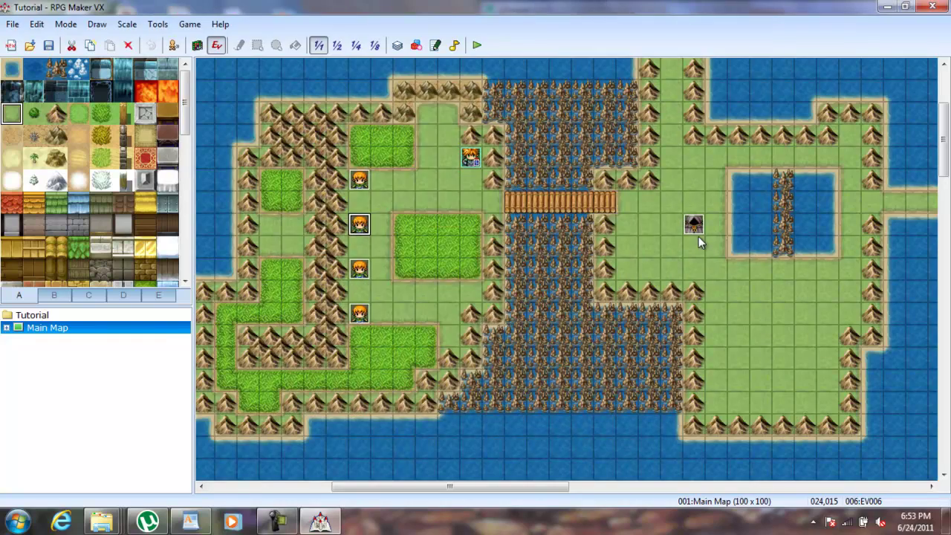
On page 5 of the Evil Giver event EV009, name switch 0025 Resale and add a Control Switches command turning it ON.
double_click(696, 236)
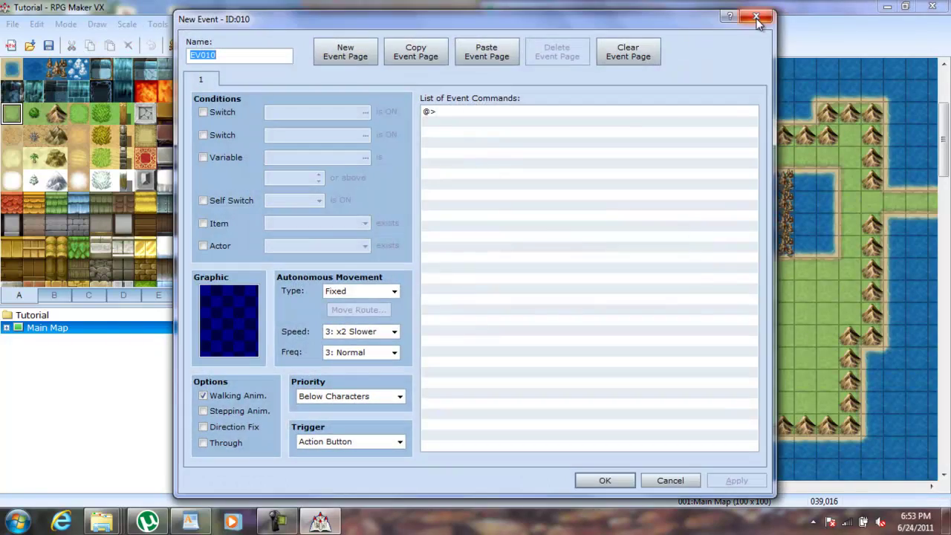
click(756, 16)
double_click(693, 226)
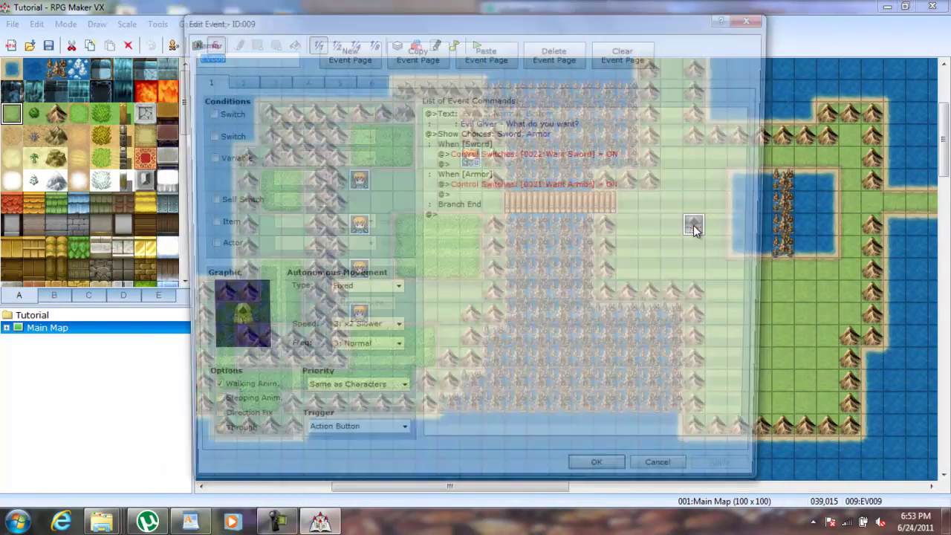
click(338, 80)
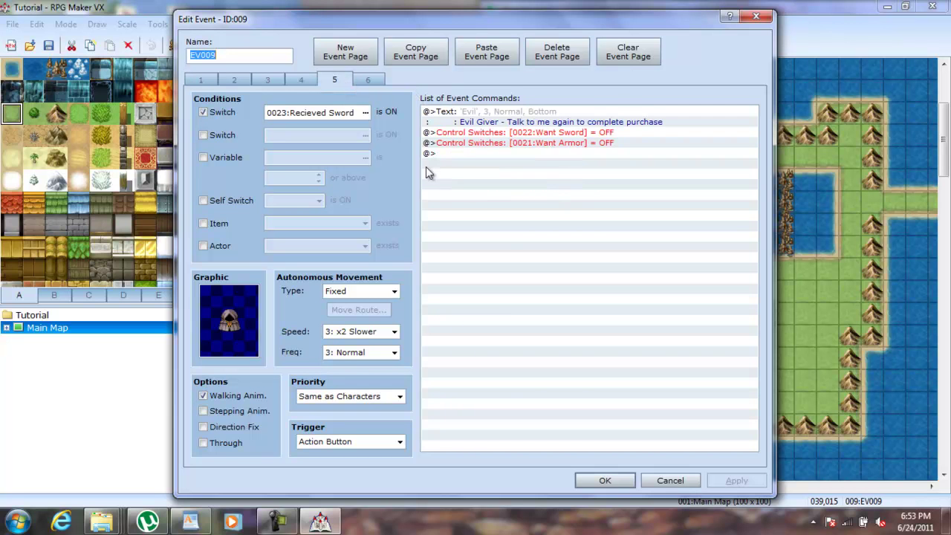
double_click(451, 156)
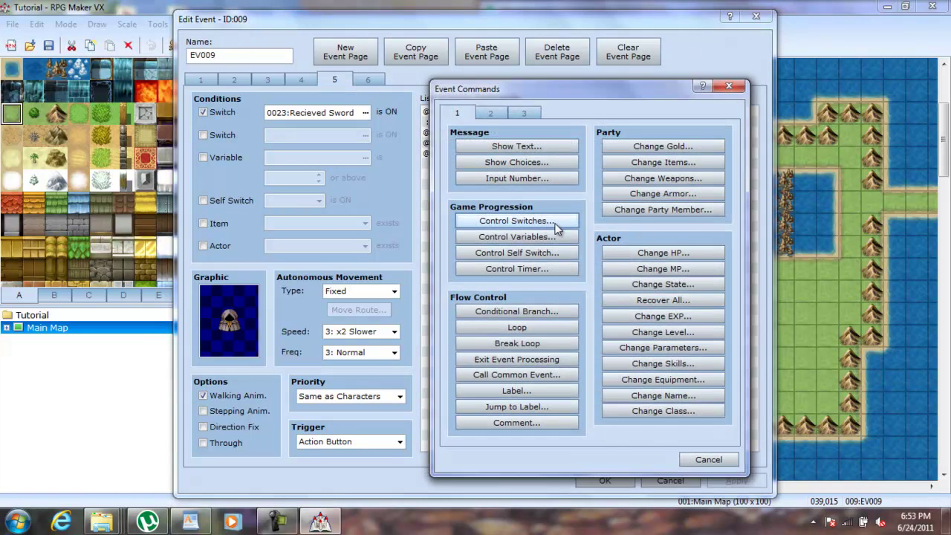
click(539, 219)
click(640, 245)
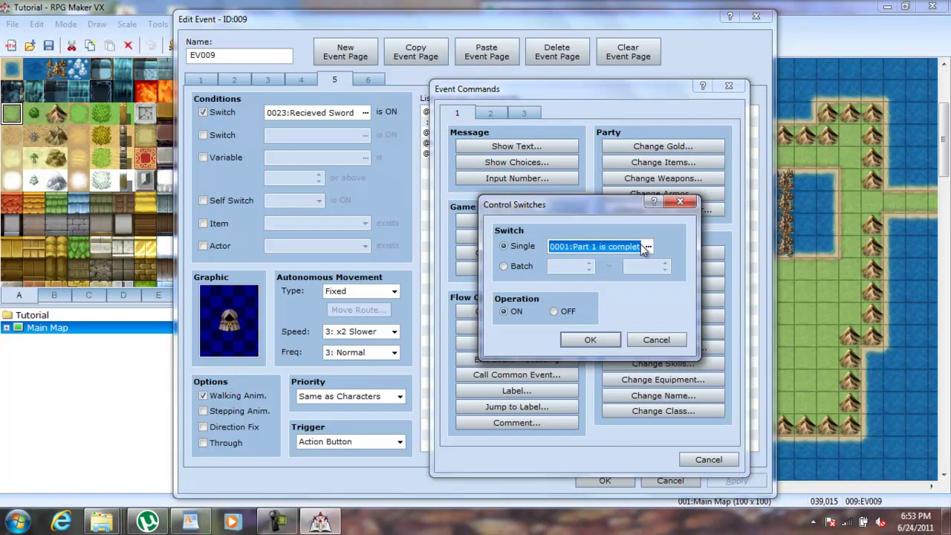
click(649, 246)
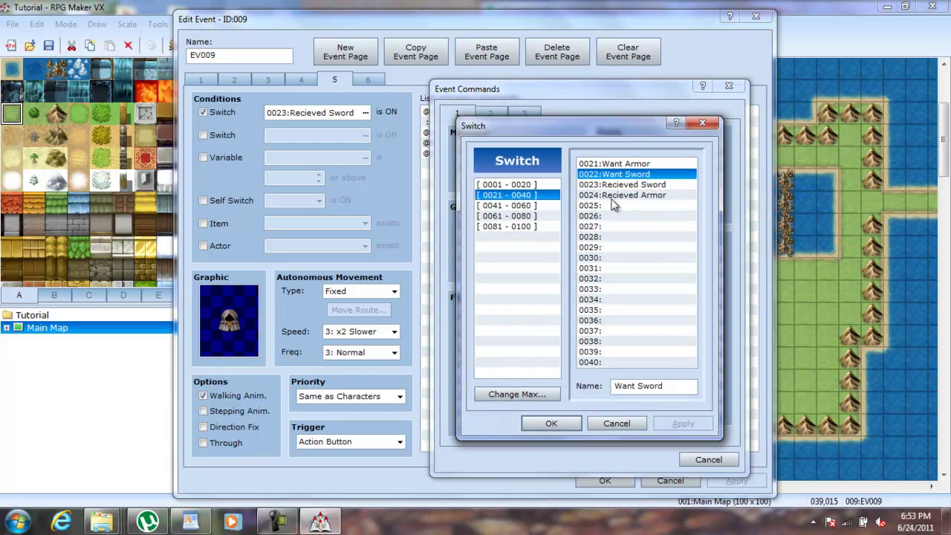
click(611, 198)
click(615, 206)
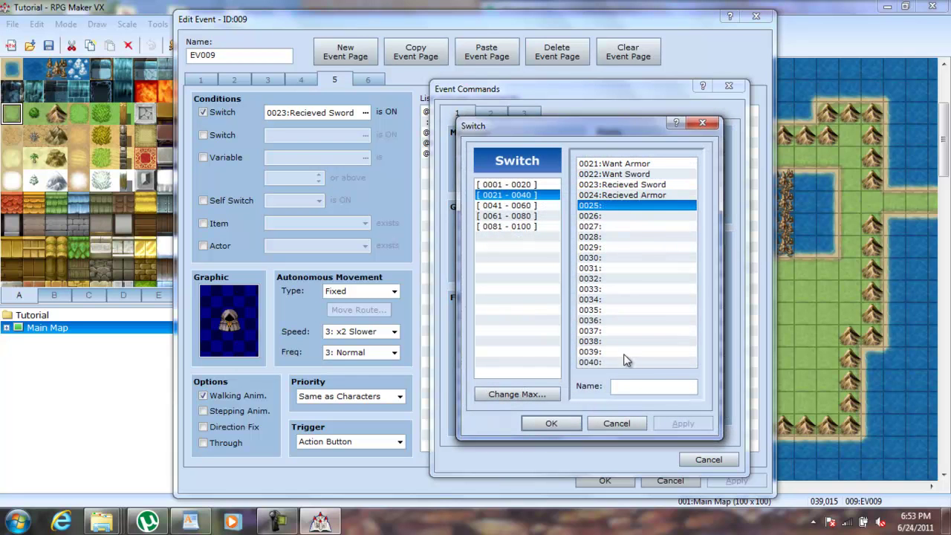
click(631, 387)
text(z)
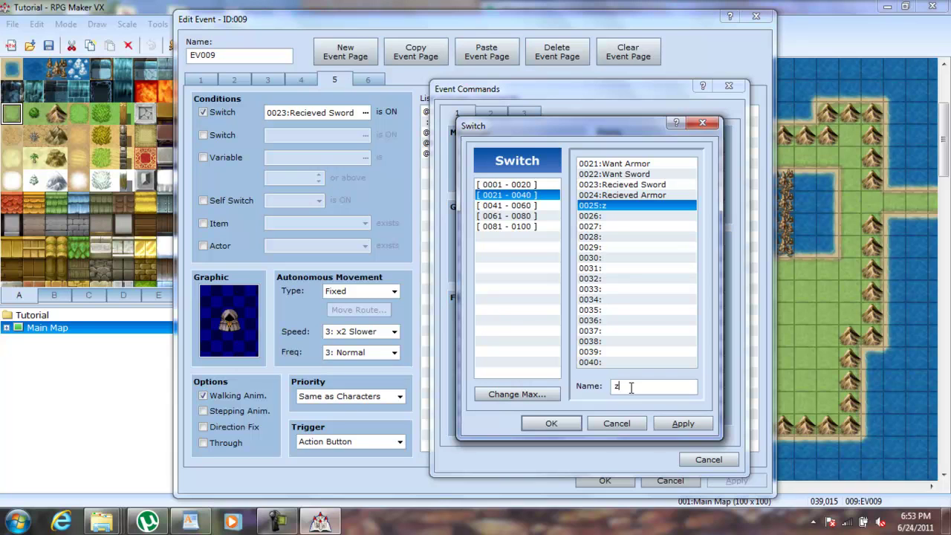
text(Resale)
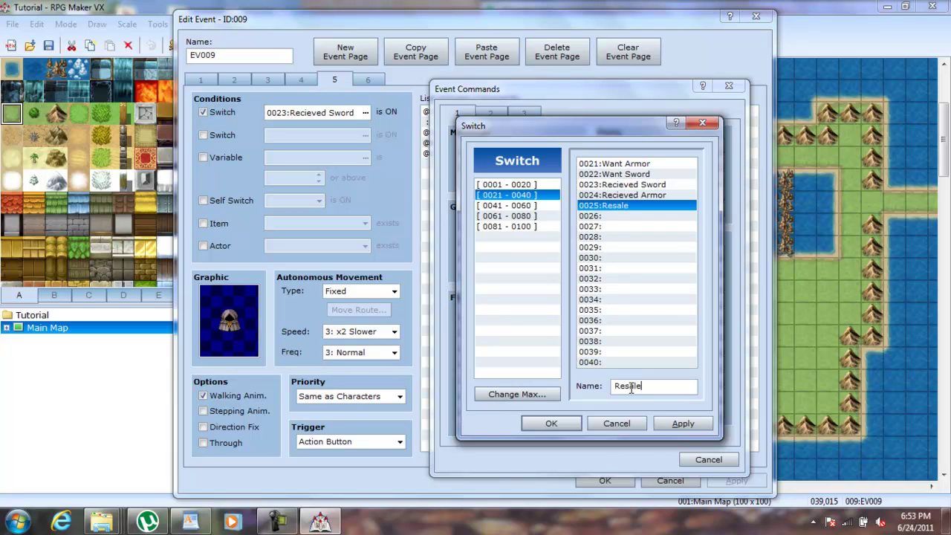
click(681, 423)
click(550, 423)
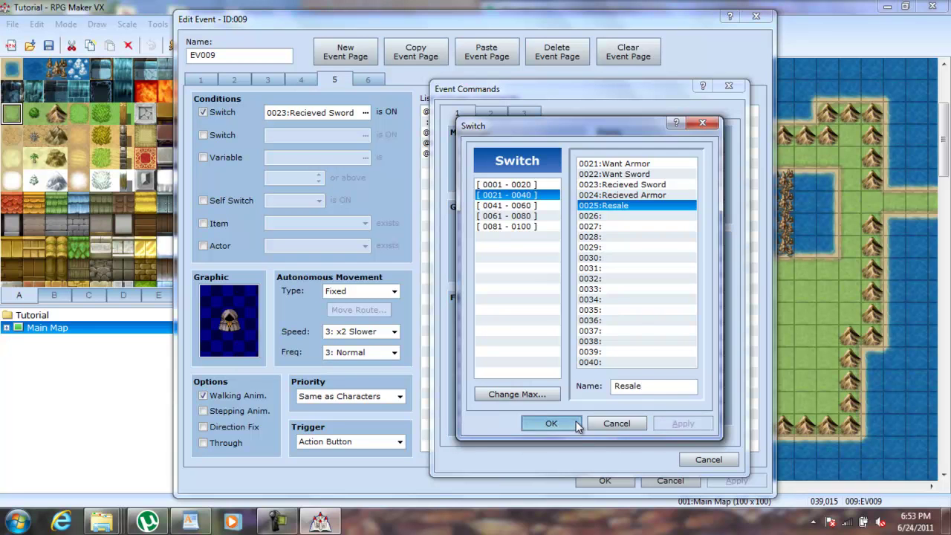
click(573, 340)
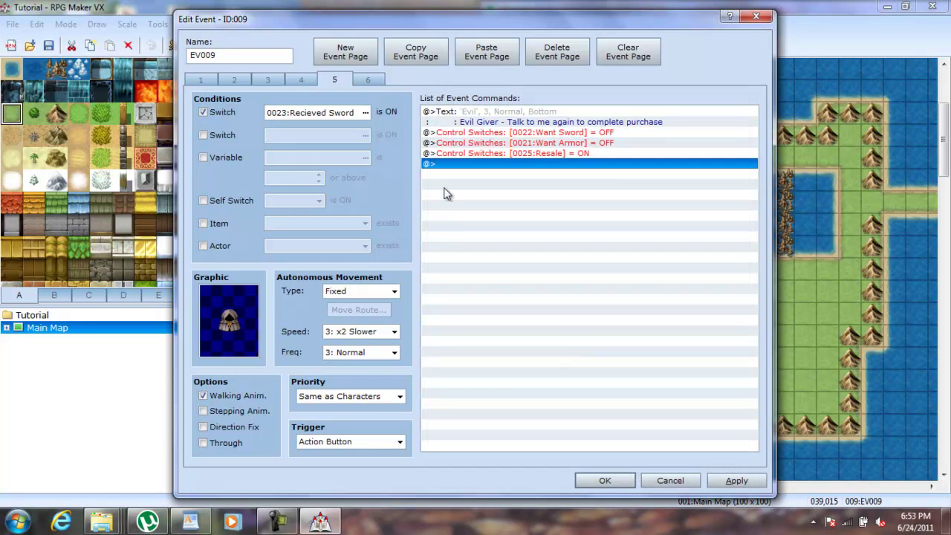
Set page 6 of the Evil Giver event to require switch 0025:Resale to be ON.
click(365, 81)
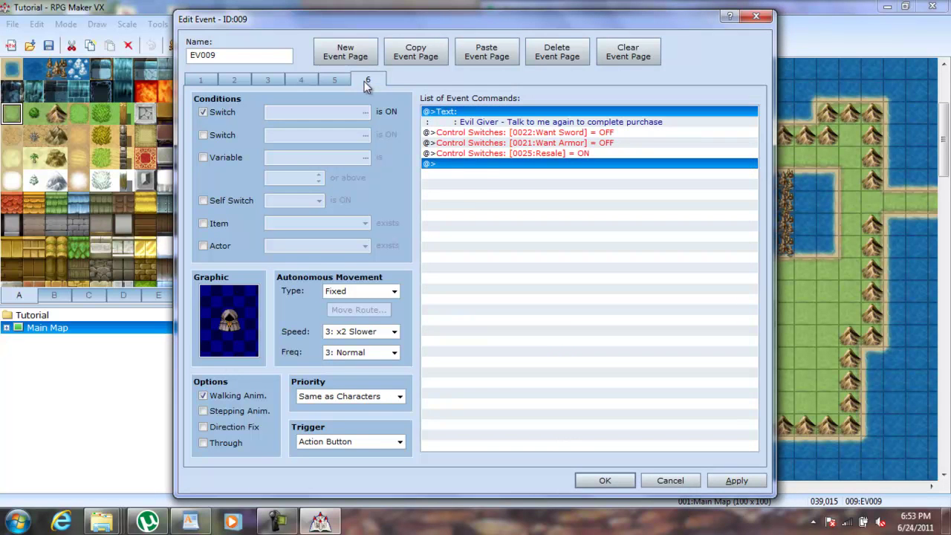
click(224, 110)
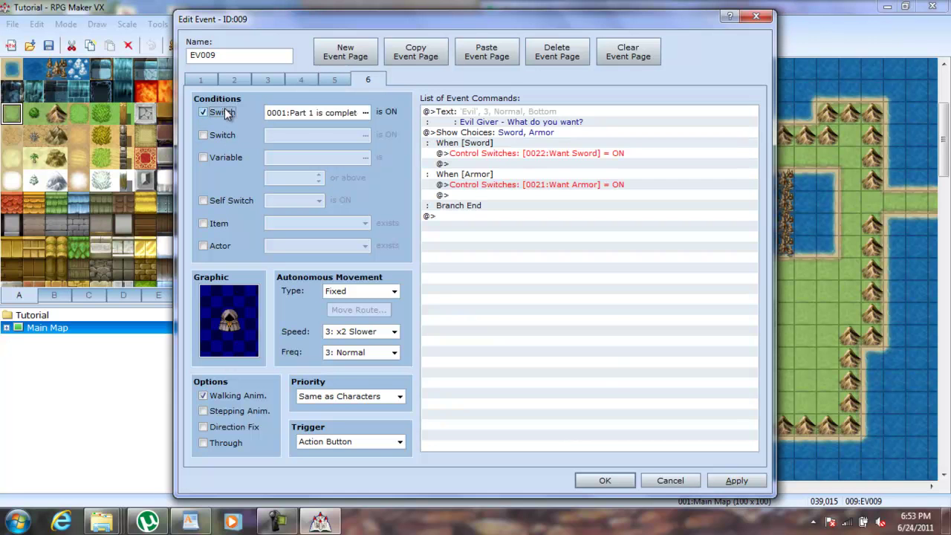
click(365, 112)
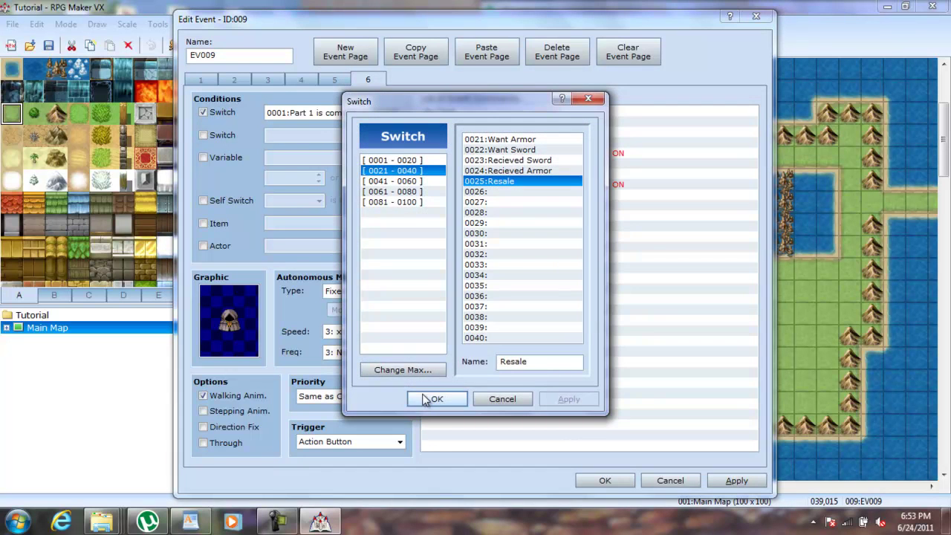
click(428, 397)
Append a Control Switches command turning 0025:Resale OFF after the choices on page 6, and save the event.
click(199, 75)
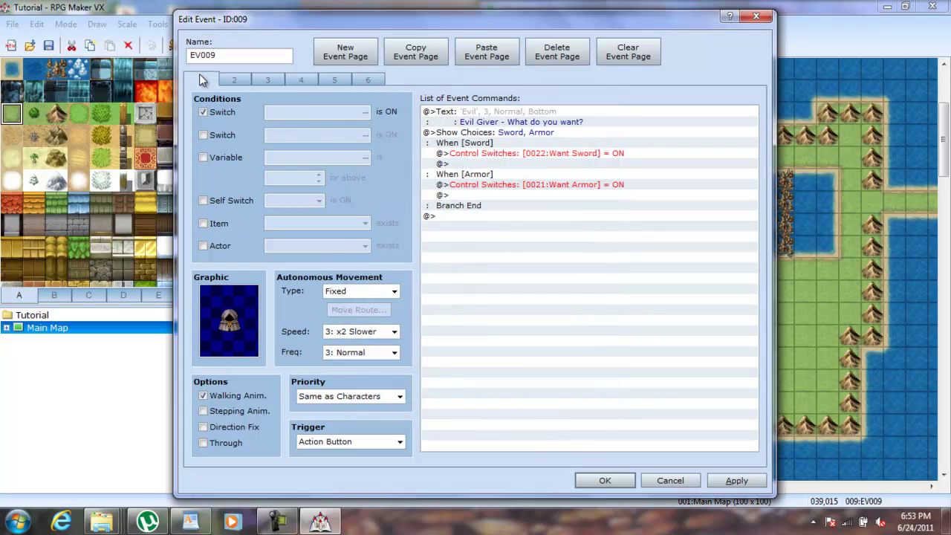
click(235, 79)
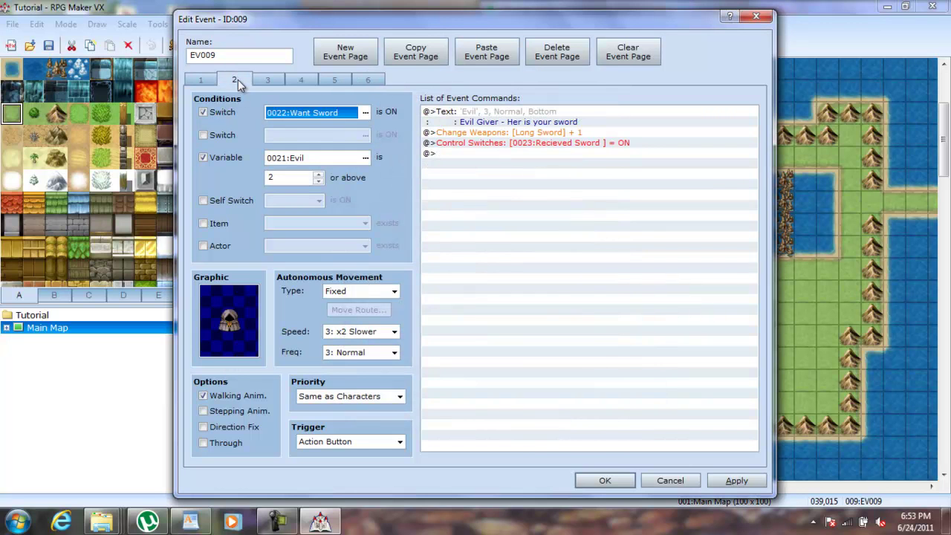
click(375, 80)
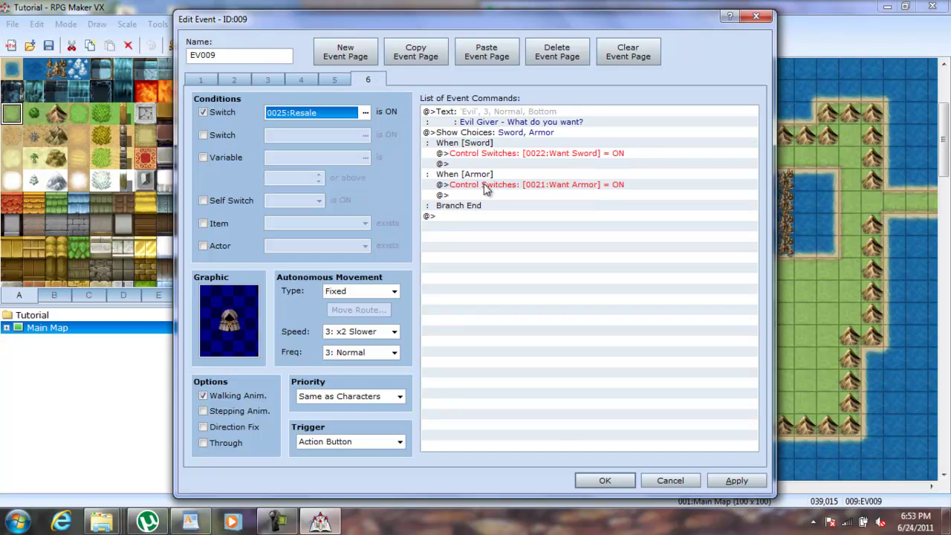
double_click(448, 220)
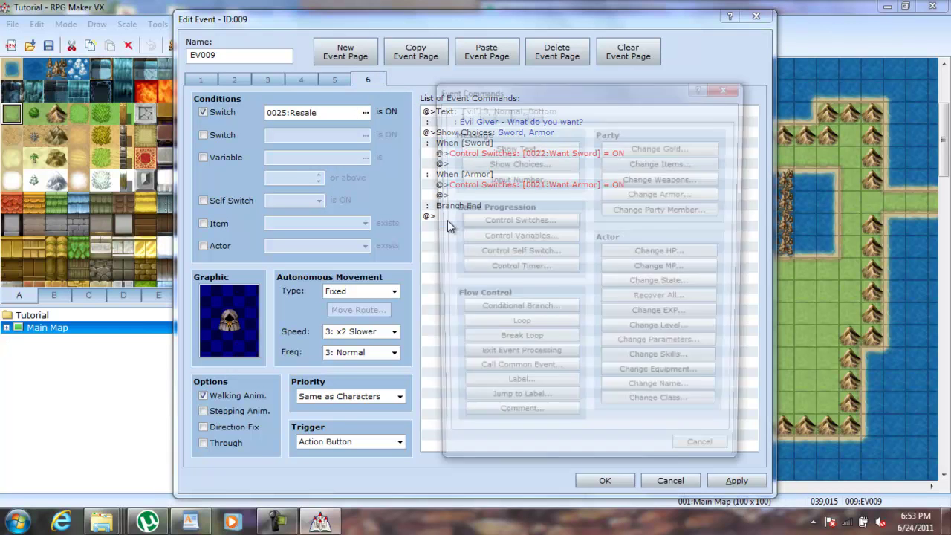
click(485, 224)
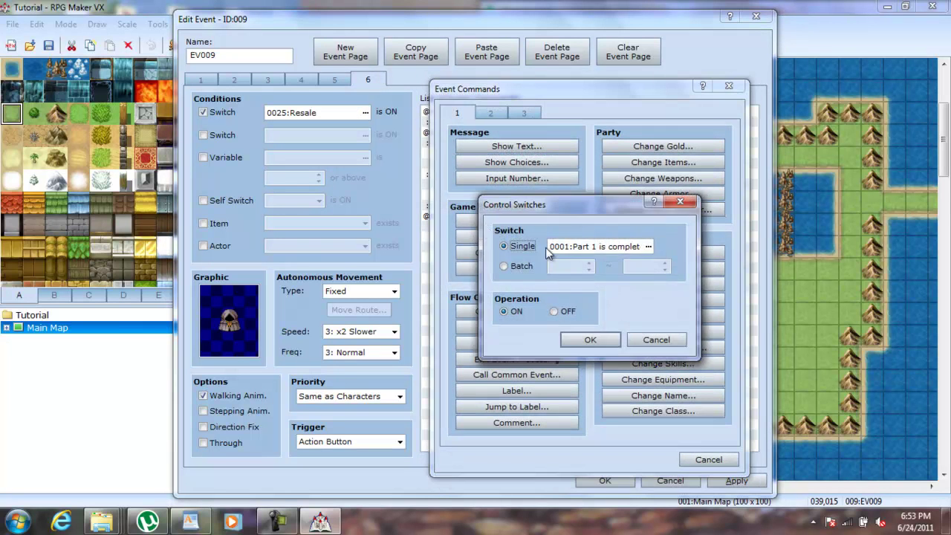
click(650, 247)
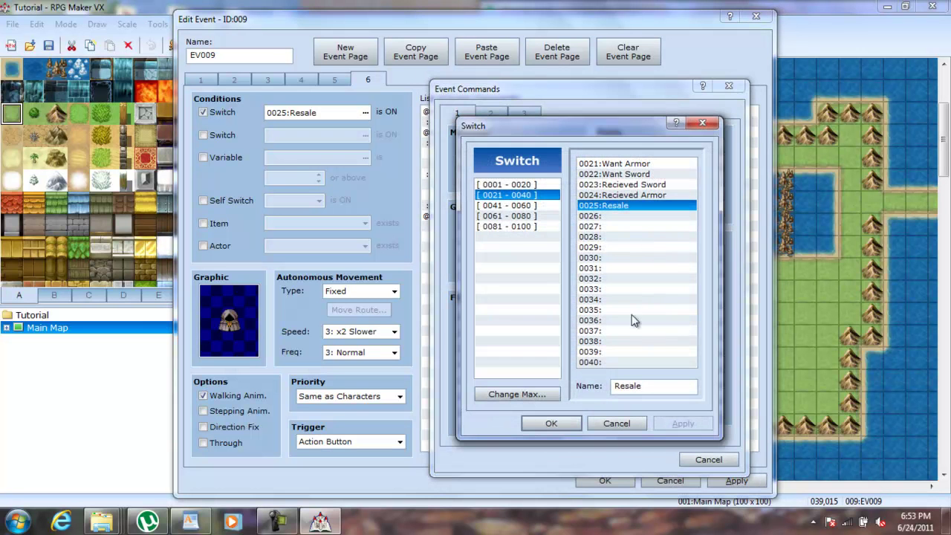
click(554, 423)
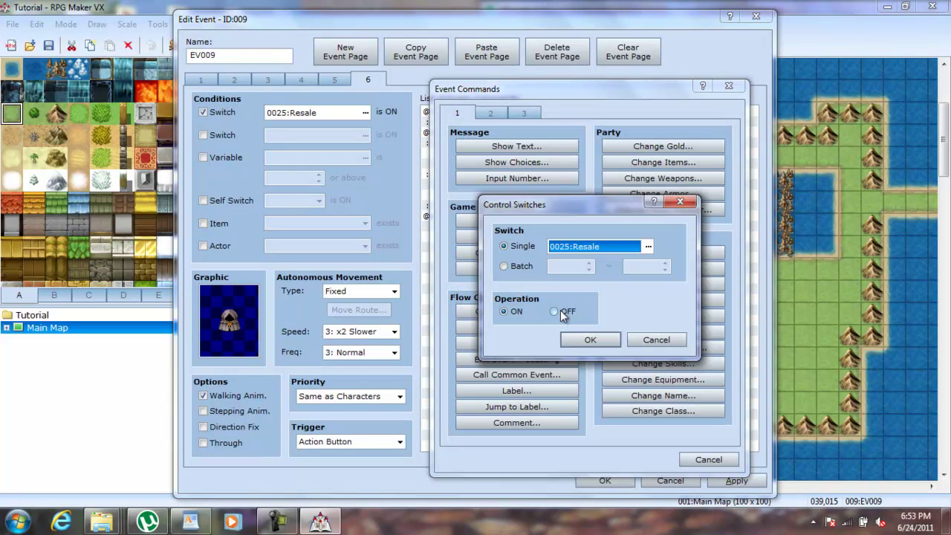
click(559, 312)
click(585, 341)
click(727, 477)
click(623, 479)
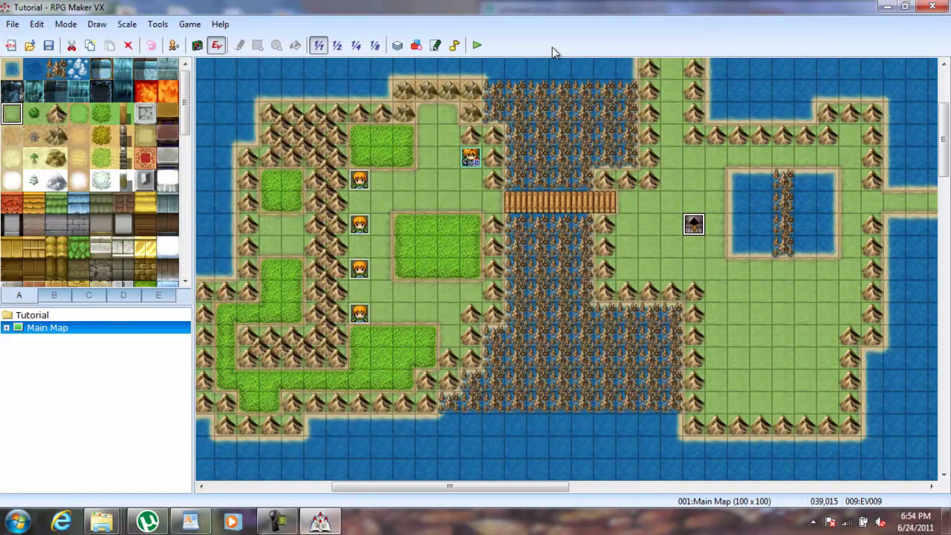
Start a playtest with a new game and kill the two villagers nearest the start point.
click(475, 45)
key(Return)
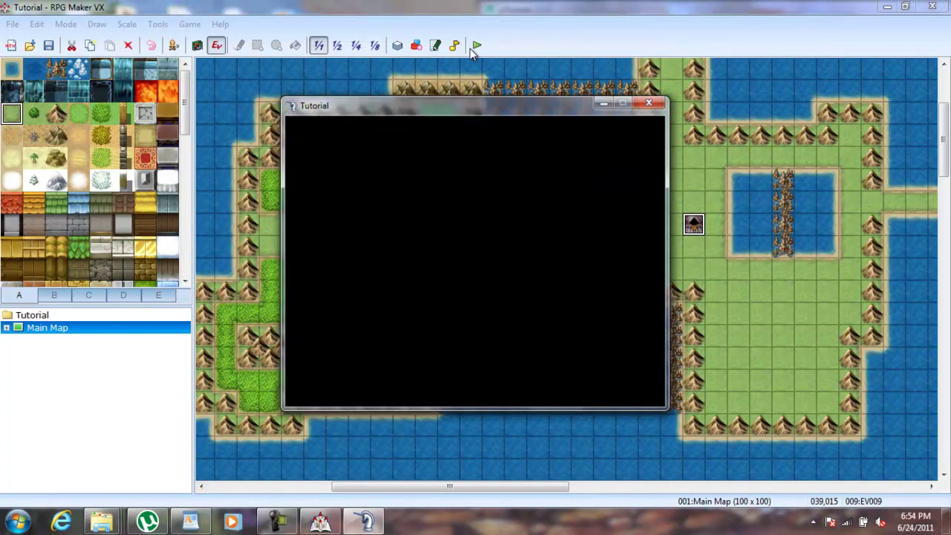
key(Return)
key(Left)
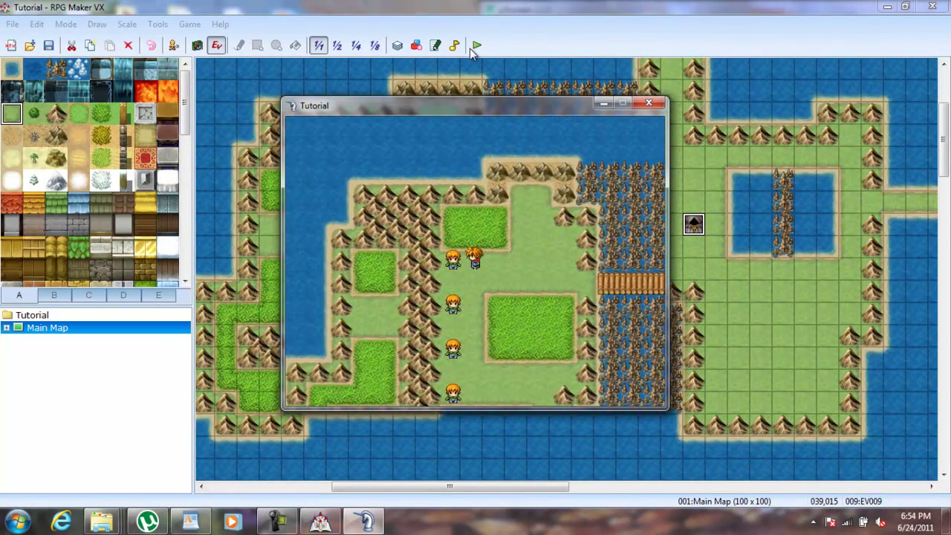
key(Return)
key(Return)
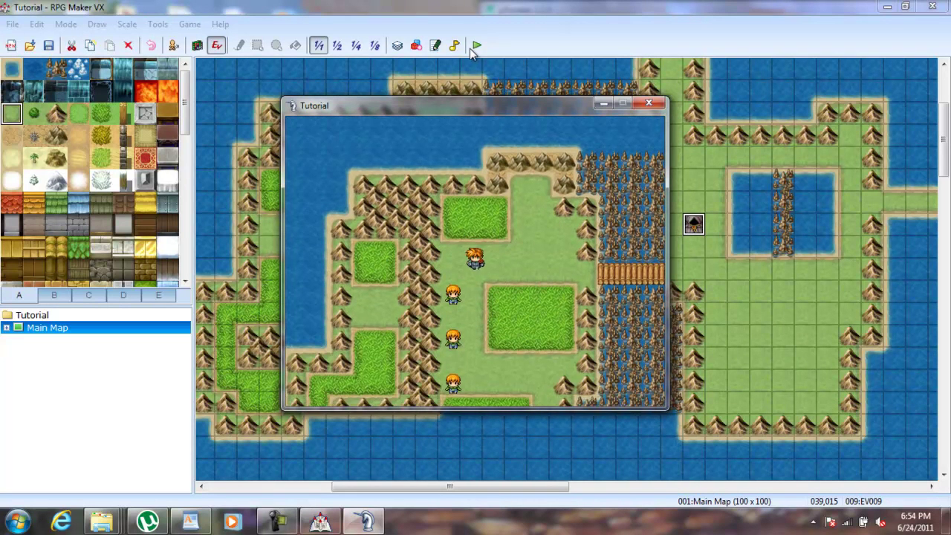
key(Up)
key(Return)
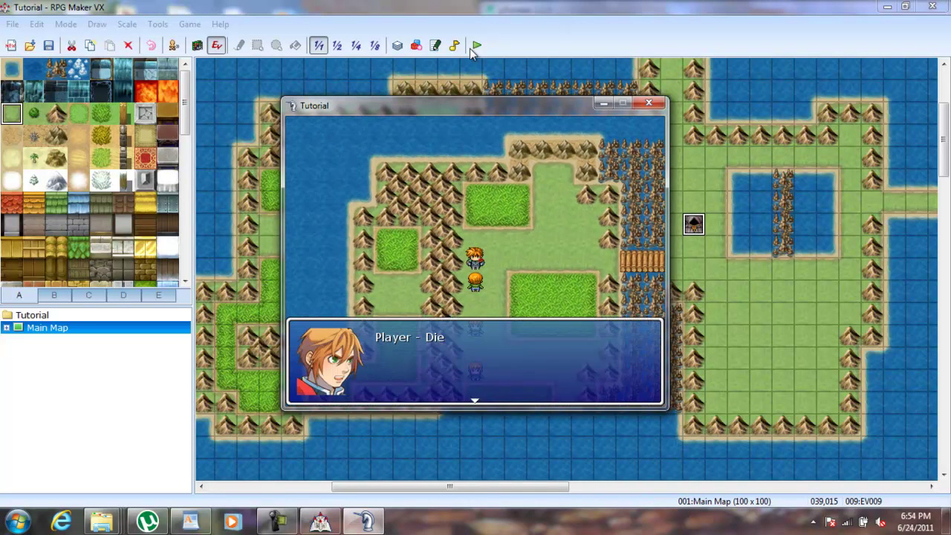
key(Return)
Walk the player east across the bridge to the Evil Giver.
key(Right)
key(Right)
key(Right)
key(Right)
key(Right)
key(Right)
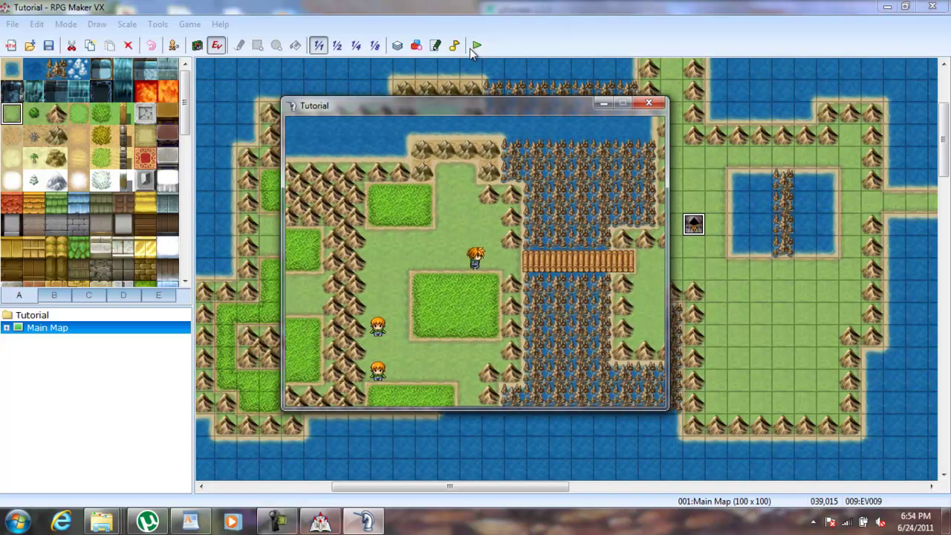
key(Right)
key(Right)
key(Right)
key(Right)
key(Down)
key(Right)
Talk to the Evil Giver and choose a reward from the offered choices.
key(Return)
key(Return)
key(Return)
key(Return)
key(Return)
key(Down)
key(Return)
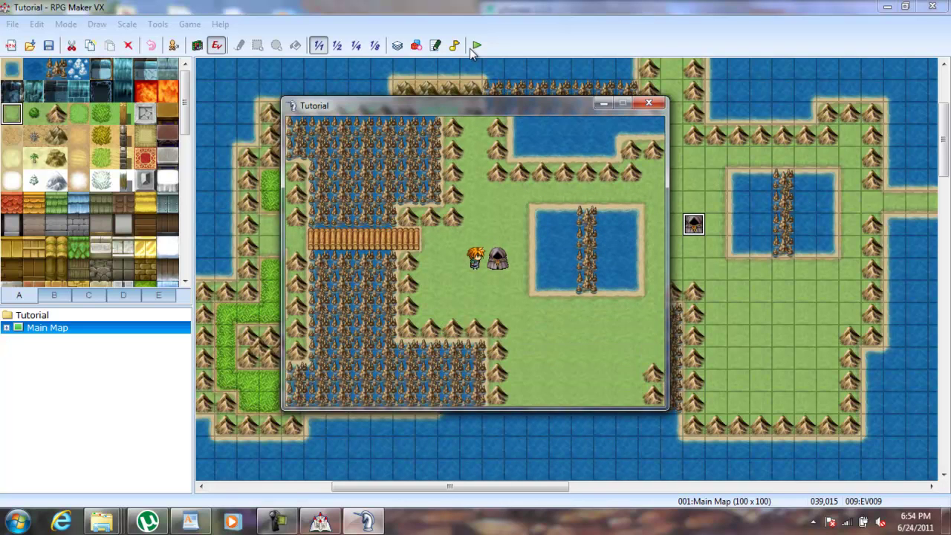
Talk to the Evil Giver again to test the repeatable reward choices, and close the playtest.
key(Return)
key(Return)
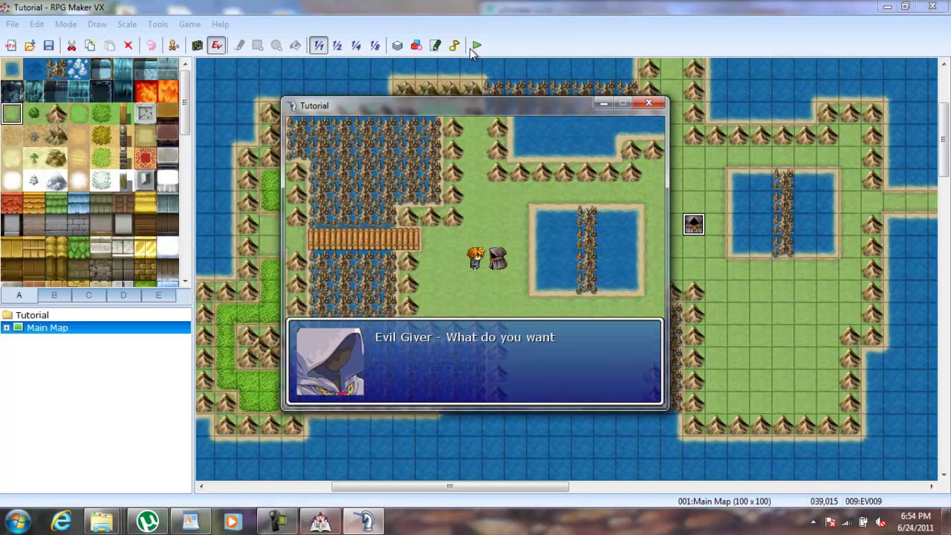
key(Down)
key(Up)
key(Return)
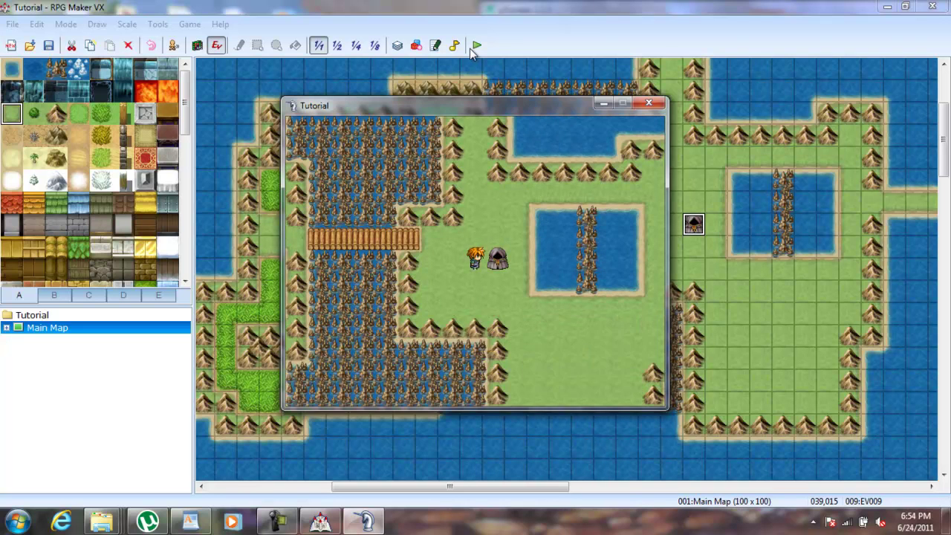
key(Return)
click(645, 99)
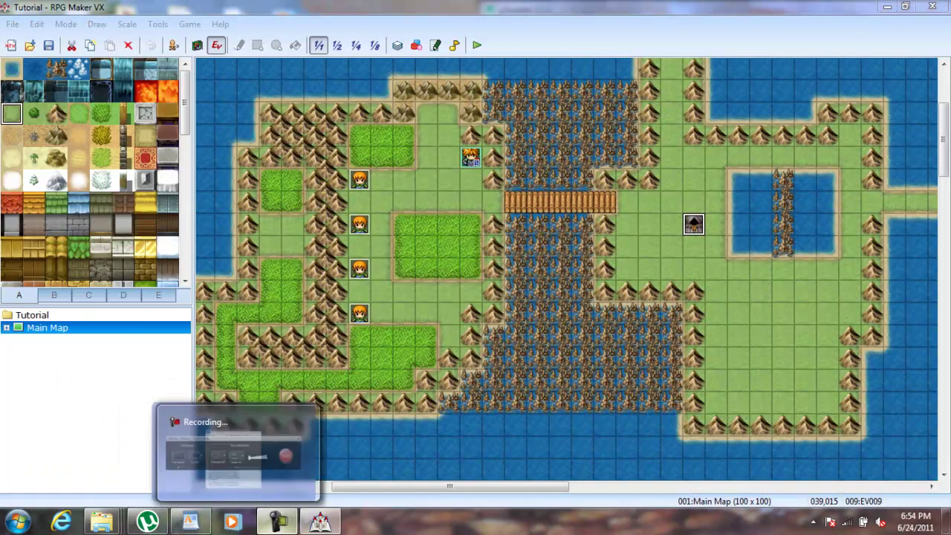
click(231, 522)
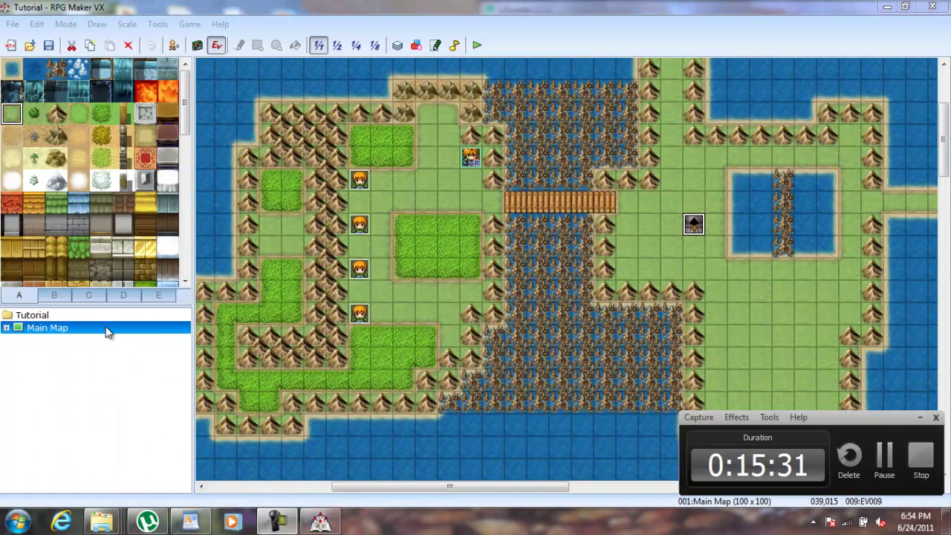